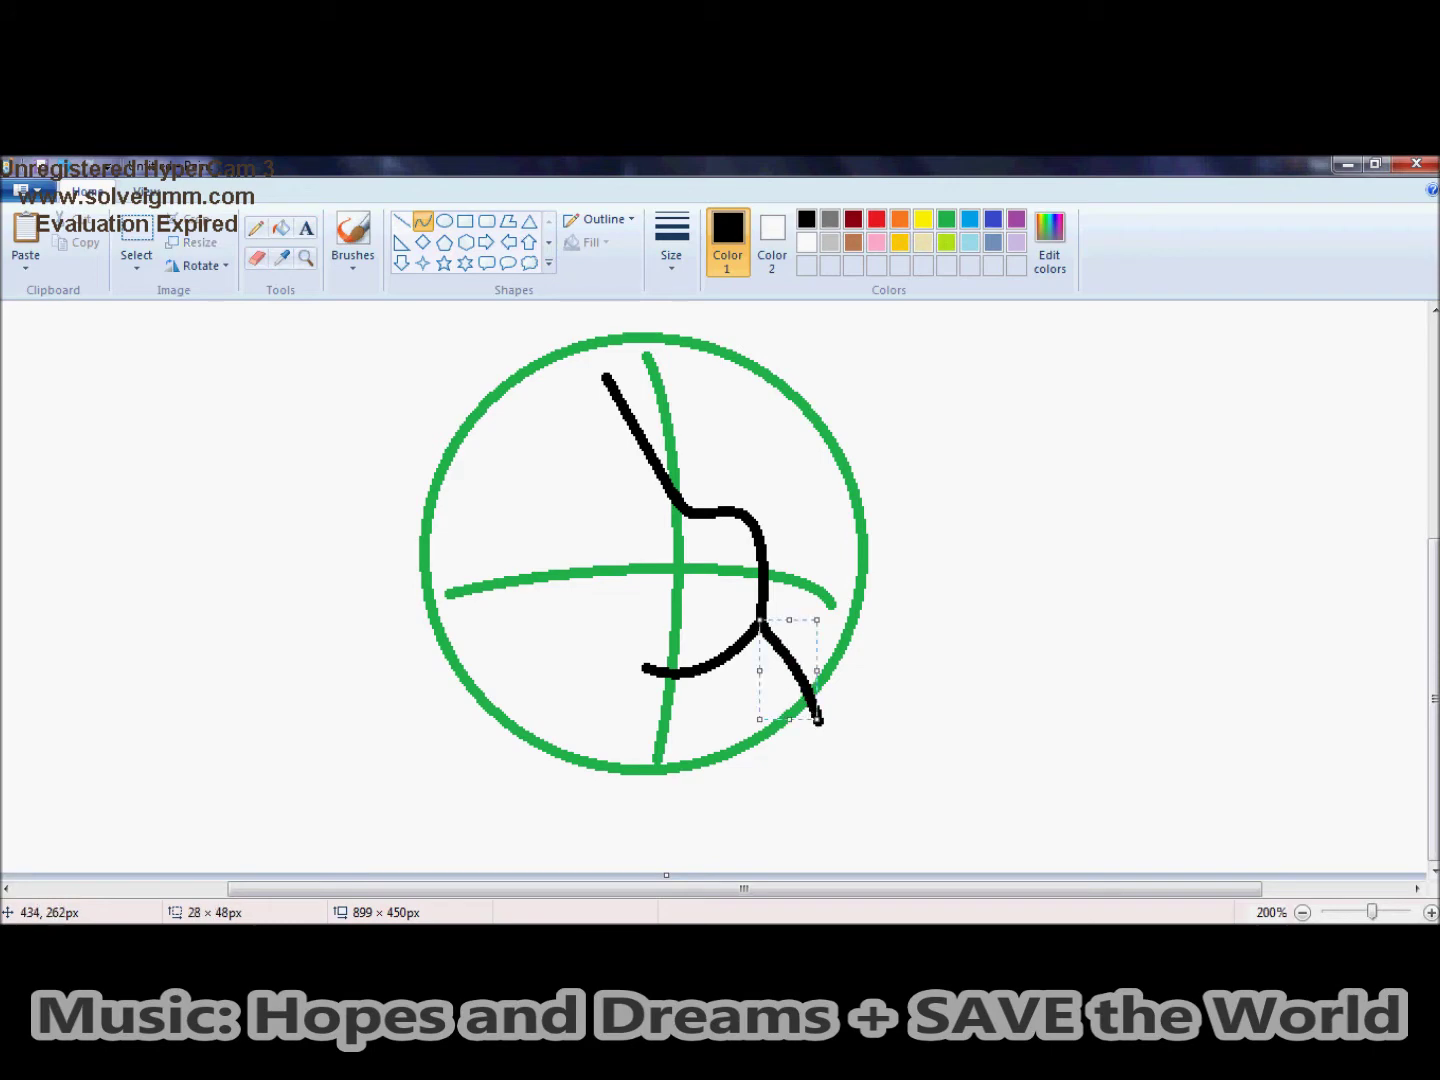
- Draw a black outer hair curve around the head ending in a point beside the cheek, and add a curved fringe strand
{"action": "left_click_drag", "start_coordinate": [740, 327], "coordinate": [672, 320]}
{"action": "left_click_drag", "start_coordinate": [860, 480], "coordinate": [905, 535]}
{"action": "scroll", "coordinate": [700, 600], "scroll_direction": "up", "scroll_amount": 3}
{"action": "left_click_drag", "start_coordinate": [628, 565], "coordinate": [572, 625]}
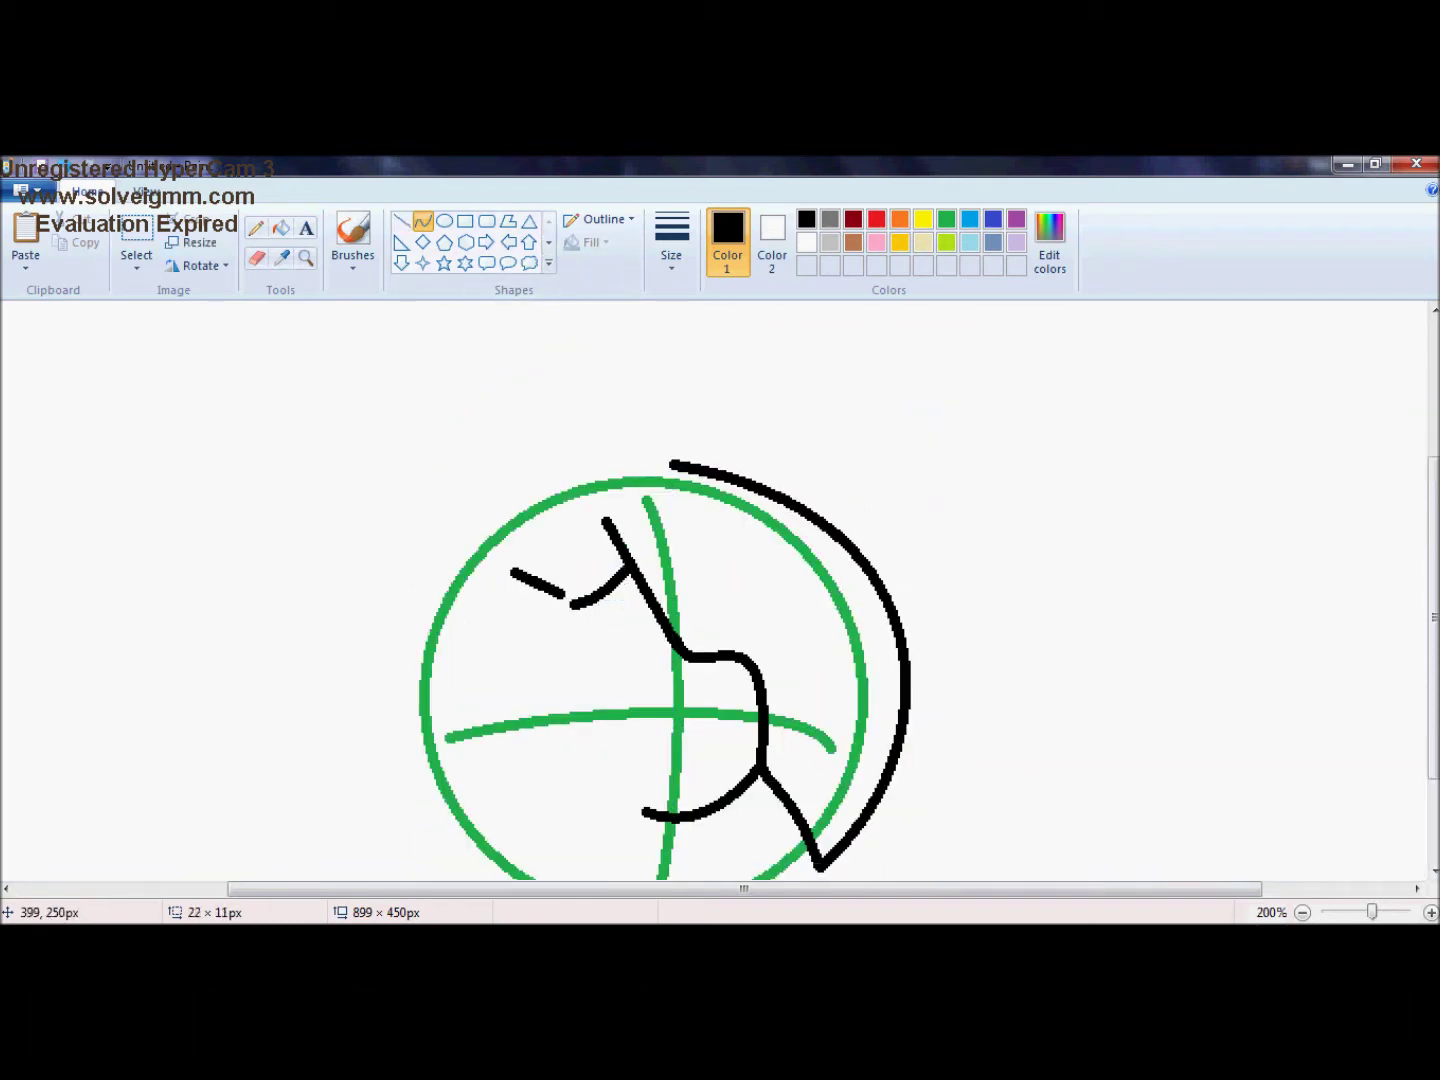
- Outline the long hair lock beside the face with two black curves meeting in a point below the chin line
{"action": "scroll", "coordinate": [700, 600], "scroll_direction": "down", "scroll_amount": 3}
{"action": "left_click_drag", "start_coordinate": [480, 485], "coordinate": [481, 772]}
{"action": "left_click_drag", "start_coordinate": [402, 455], "coordinate": [481, 772]}
{"action": "left_click_drag", "start_coordinate": [430, 560], "coordinate": [375, 525]}
- Close the top of the hair outline with a short spike and an arched black curve over the crown
{"action": "scroll", "coordinate": [700, 600], "scroll_direction": "up", "scroll_amount": 3}
{"action": "left_click_drag", "start_coordinate": [672, 463], "coordinate": [693, 427]}
{"action": "left_click_drag", "start_coordinate": [398, 392], "coordinate": [713, 594]}
- Mix a custom dark navy (red 0, green 11, blue 83) and fill the outlined hair with it
{"action": "scroll", "coordinate": [700, 600], "scroll_direction": "down", "scroll_amount": 3}
{"action": "left_click", "coordinate": [1050, 240]}
{"action": "left_click", "coordinate": [517, 690]}
{"action": "left_click", "coordinate": [430, 540]}
- Set the Pencil to its thinnest line for touching up the hair, and choose black as the drawing colour
{"action": "left_click", "coordinate": [256, 228]}
{"action": "left_click", "coordinate": [671, 240]}
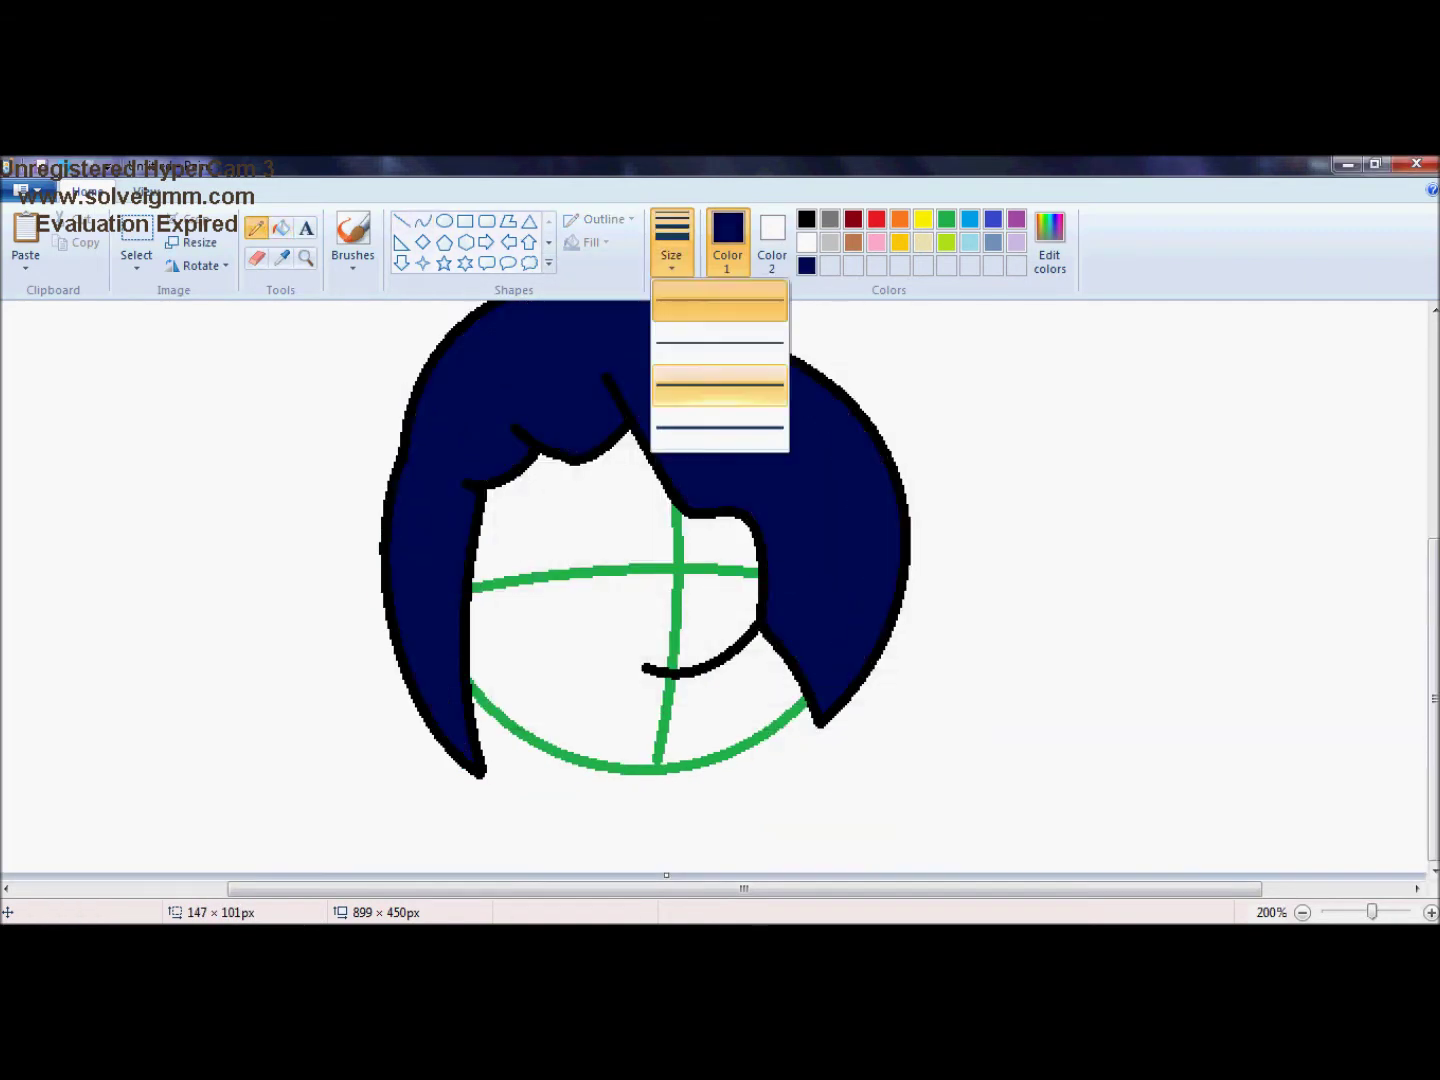
{"action": "left_click", "coordinate": [719, 300]}
{"action": "left_click", "coordinate": [993, 219]}
{"action": "left_click", "coordinate": [806, 219]}
- Mix a custom pink with red 255, green 40 and blue 223, save it as a custom colour and fill the face with it
{"action": "left_click", "coordinate": [1050, 240]}
{"action": "left_click", "coordinate": [891, 404]}
{"action": "left_click", "coordinate": [839, 691]}
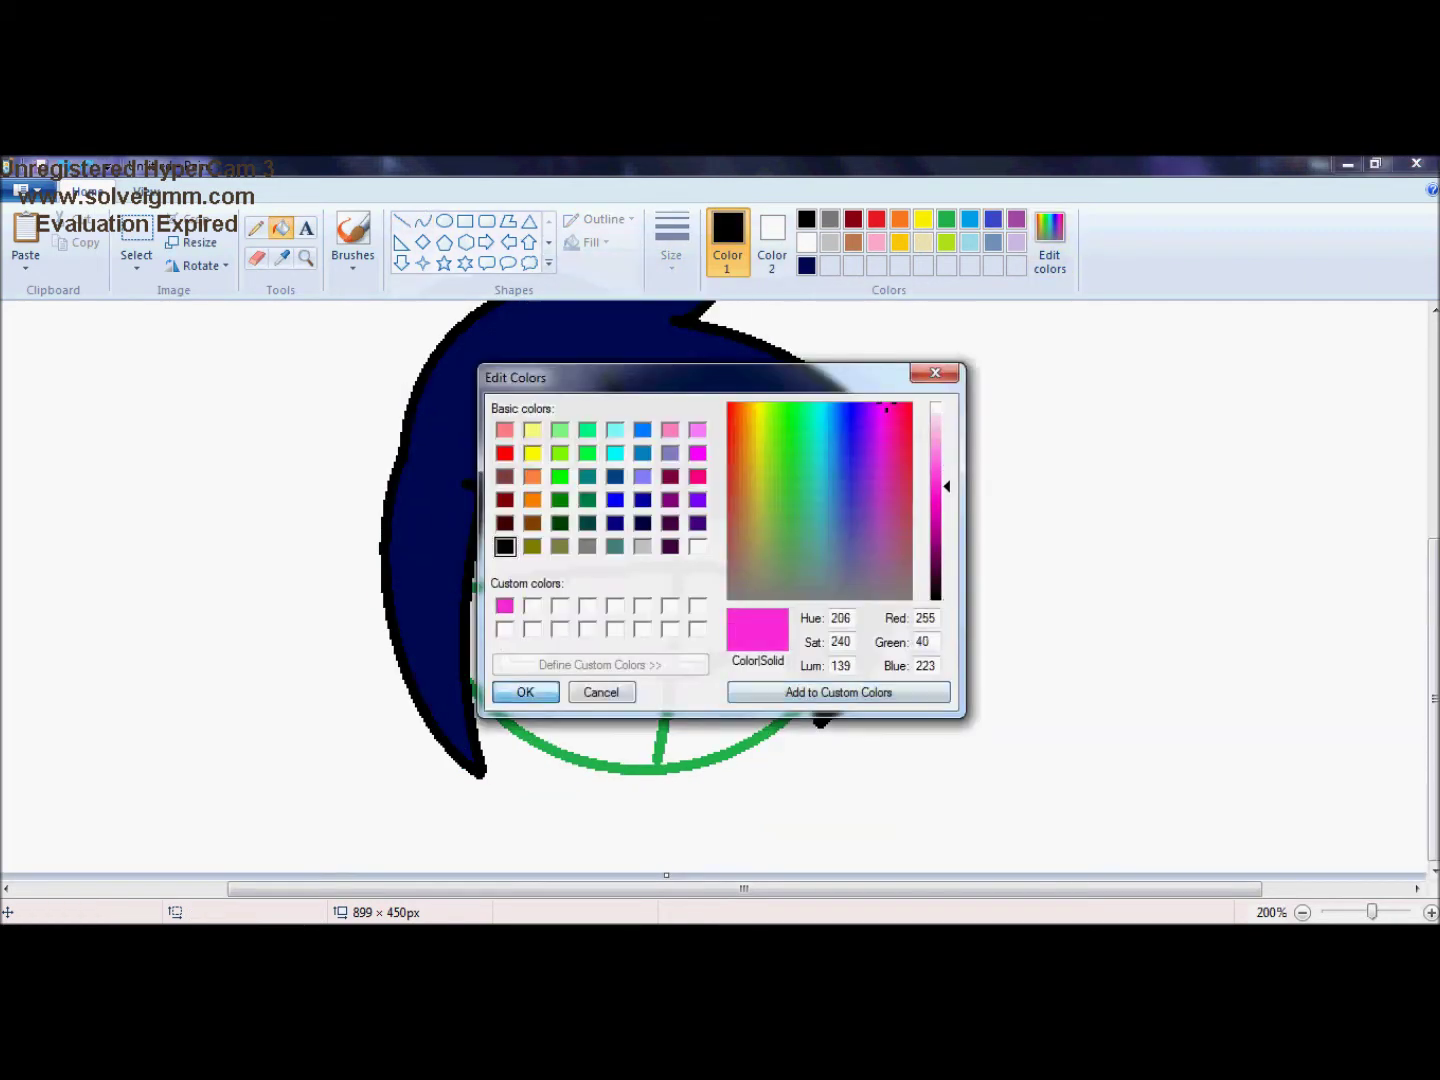
{"action": "left_click", "coordinate": [524, 691]}
{"action": "left_click", "coordinate": [600, 620]}
- Mix a lighter shade of the custom pink and refill the face with it
{"action": "left_click", "coordinate": [1050, 240]}
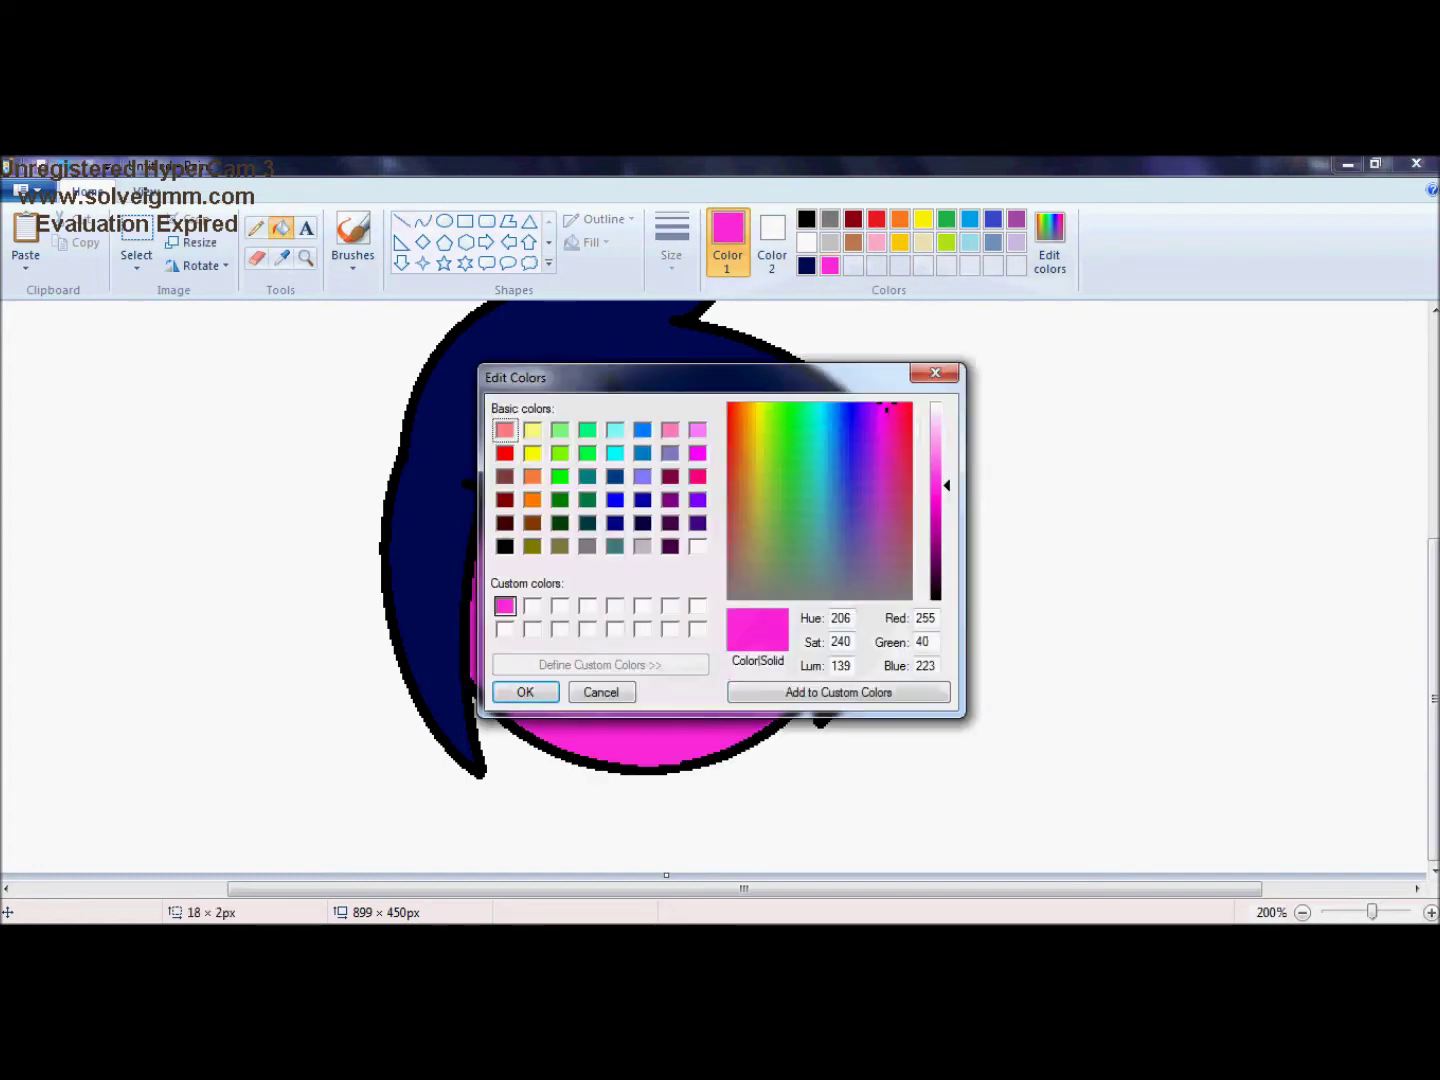
{"action": "left_click", "coordinate": [524, 688]}
{"action": "left_click", "coordinate": [600, 600]}
- Draw the black nose below the fringe and link it to the mouth with a curved black line
{"action": "left_click", "coordinate": [806, 219]}
{"action": "left_click", "coordinate": [422, 221]}
{"action": "left_click_drag", "start_coordinate": [690, 520], "coordinate": [733, 562]}
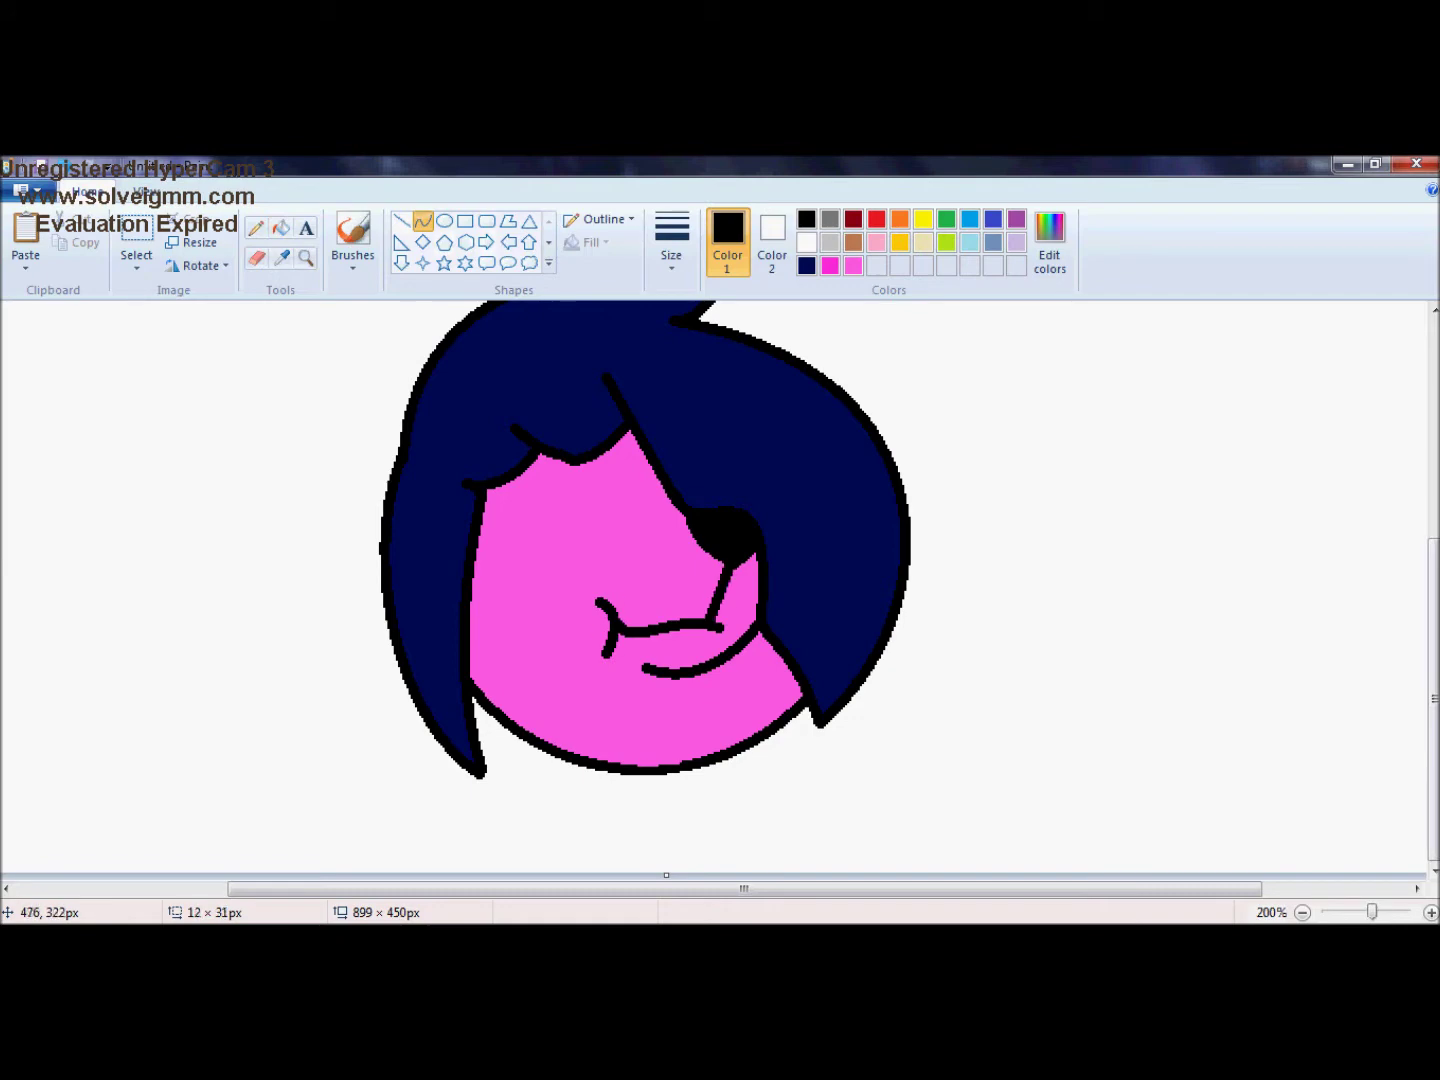
{"action": "left_click", "coordinate": [750, 585]}
- Draw a solid white ellipse with a black outline for the eye, and an iris circle about 28 × 29 px inside it
{"action": "left_click", "coordinate": [444, 221]}
{"action": "left_click_drag", "start_coordinate": [501, 432], "coordinate": [681, 549]}
{"action": "left_click", "coordinate": [590, 242]}
{"action": "left_click", "coordinate": [610, 293]}
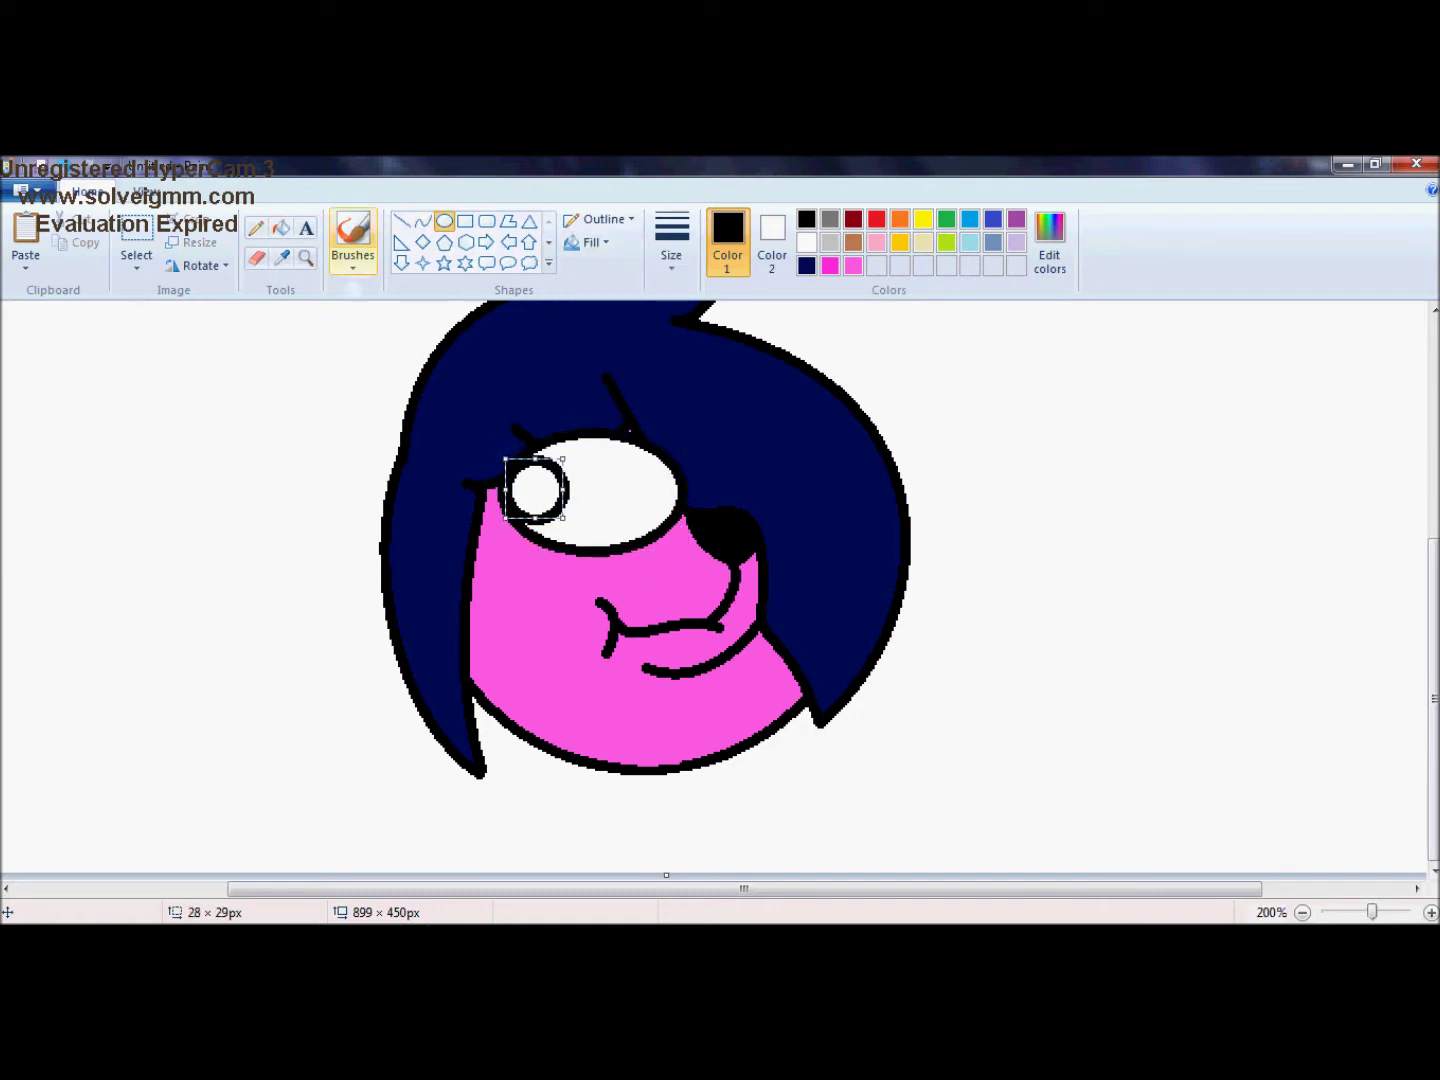
- Colour the iris with custom dark blue shades and add round white highlights
{"action": "left_click", "coordinate": [992, 219]}
{"action": "left_click", "coordinate": [1050, 240]}
{"action": "left_click", "coordinate": [521, 691]}
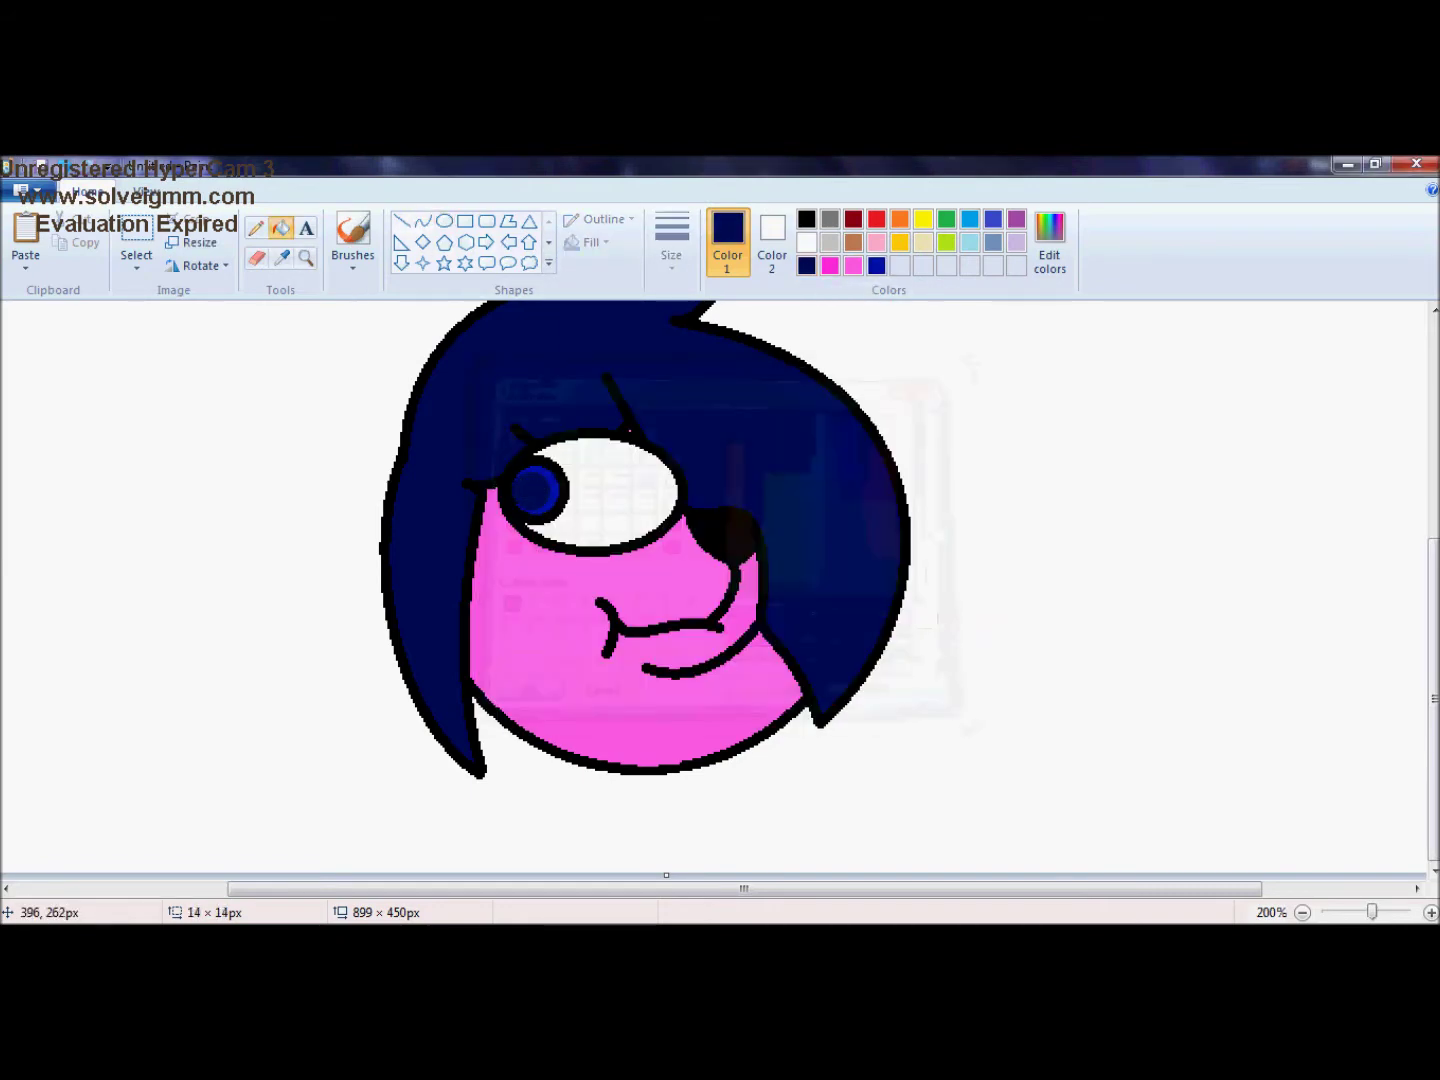
{"action": "left_click", "coordinate": [806, 242]}
{"action": "left_click_drag", "start_coordinate": [537, 465], "coordinate": [555, 480]}
- Outline the large pointed ear extending from the side of the hair with black curves
{"action": "scroll", "coordinate": [713, 590], "scroll_direction": "up", "scroll_amount": 2}
{"action": "left_click", "coordinate": [806, 219]}
{"action": "left_click_drag", "start_coordinate": [173, 599], "coordinate": [428, 512]}
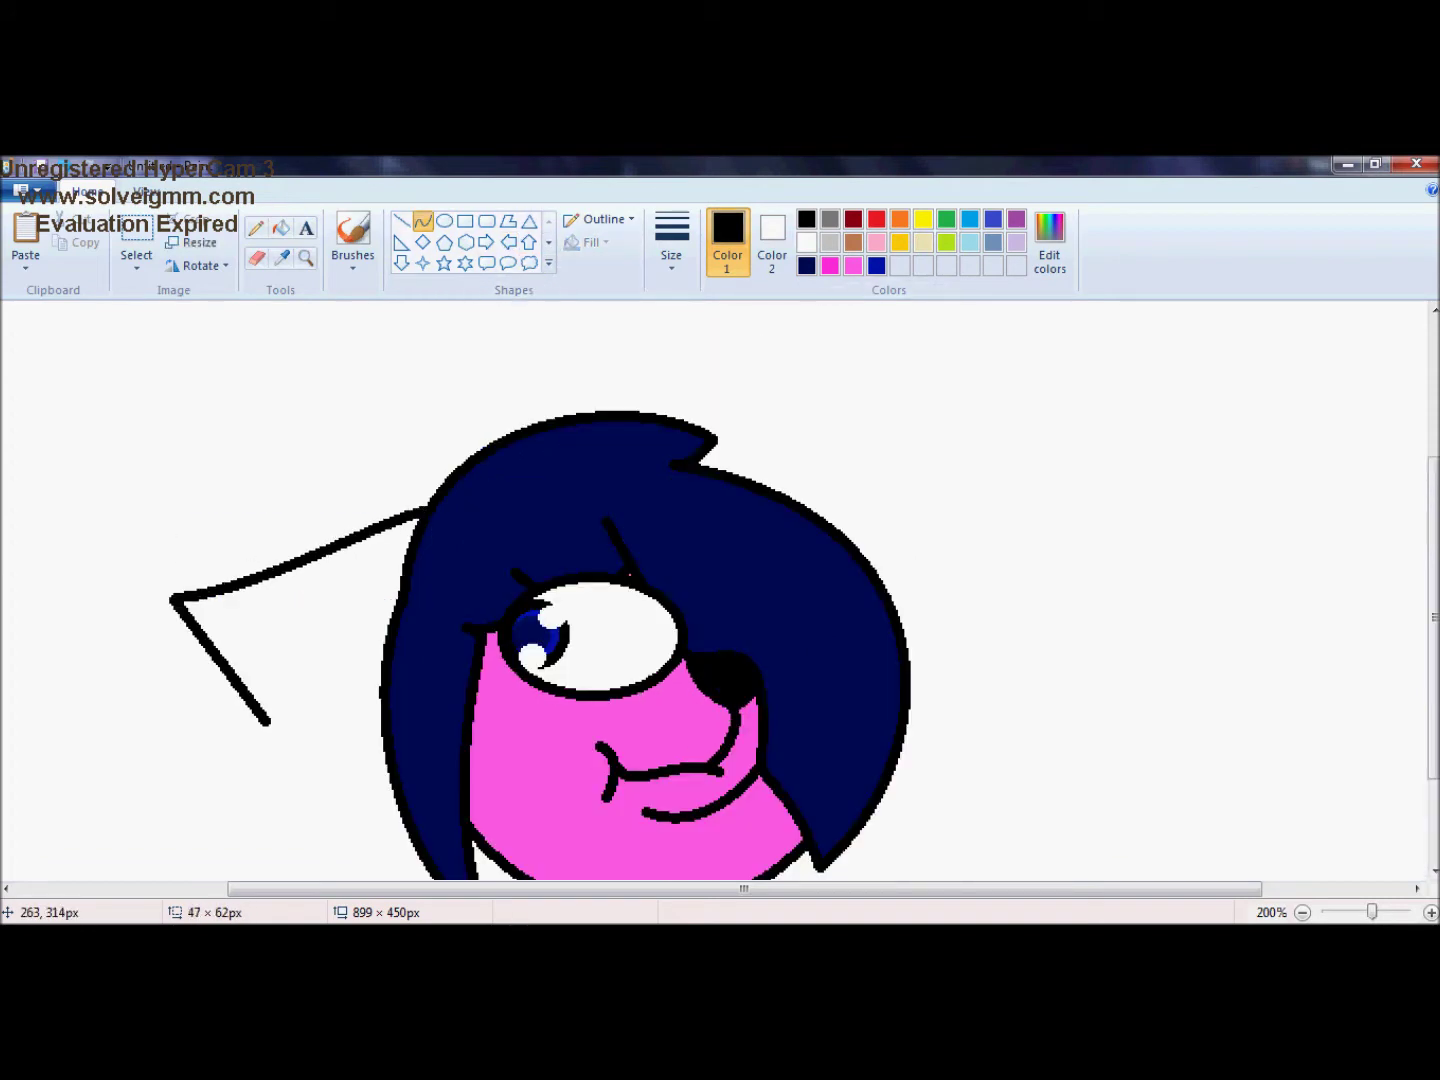
{"action": "left_click_drag", "start_coordinate": [268, 720], "coordinate": [387, 760]}
{"action": "left_click_drag", "start_coordinate": [280, 740], "coordinate": [175, 775]}
- Draw the inner ear curve and fill the inner ear with light turquoise
{"action": "scroll", "coordinate": [336, 444], "scroll_direction": "down", "scroll_amount": 2}
{"action": "left_click_drag", "start_coordinate": [300, 580], "coordinate": [268, 604]}
{"action": "left_click", "coordinate": [260, 470]}
{"action": "left_click", "coordinate": [970, 242]}
{"action": "left_click", "coordinate": [310, 578]}
- Draw the sweater's left outer sleeve edge as a black curve bulging outward from the shoulder
{"action": "left_click", "coordinate": [422, 221]}
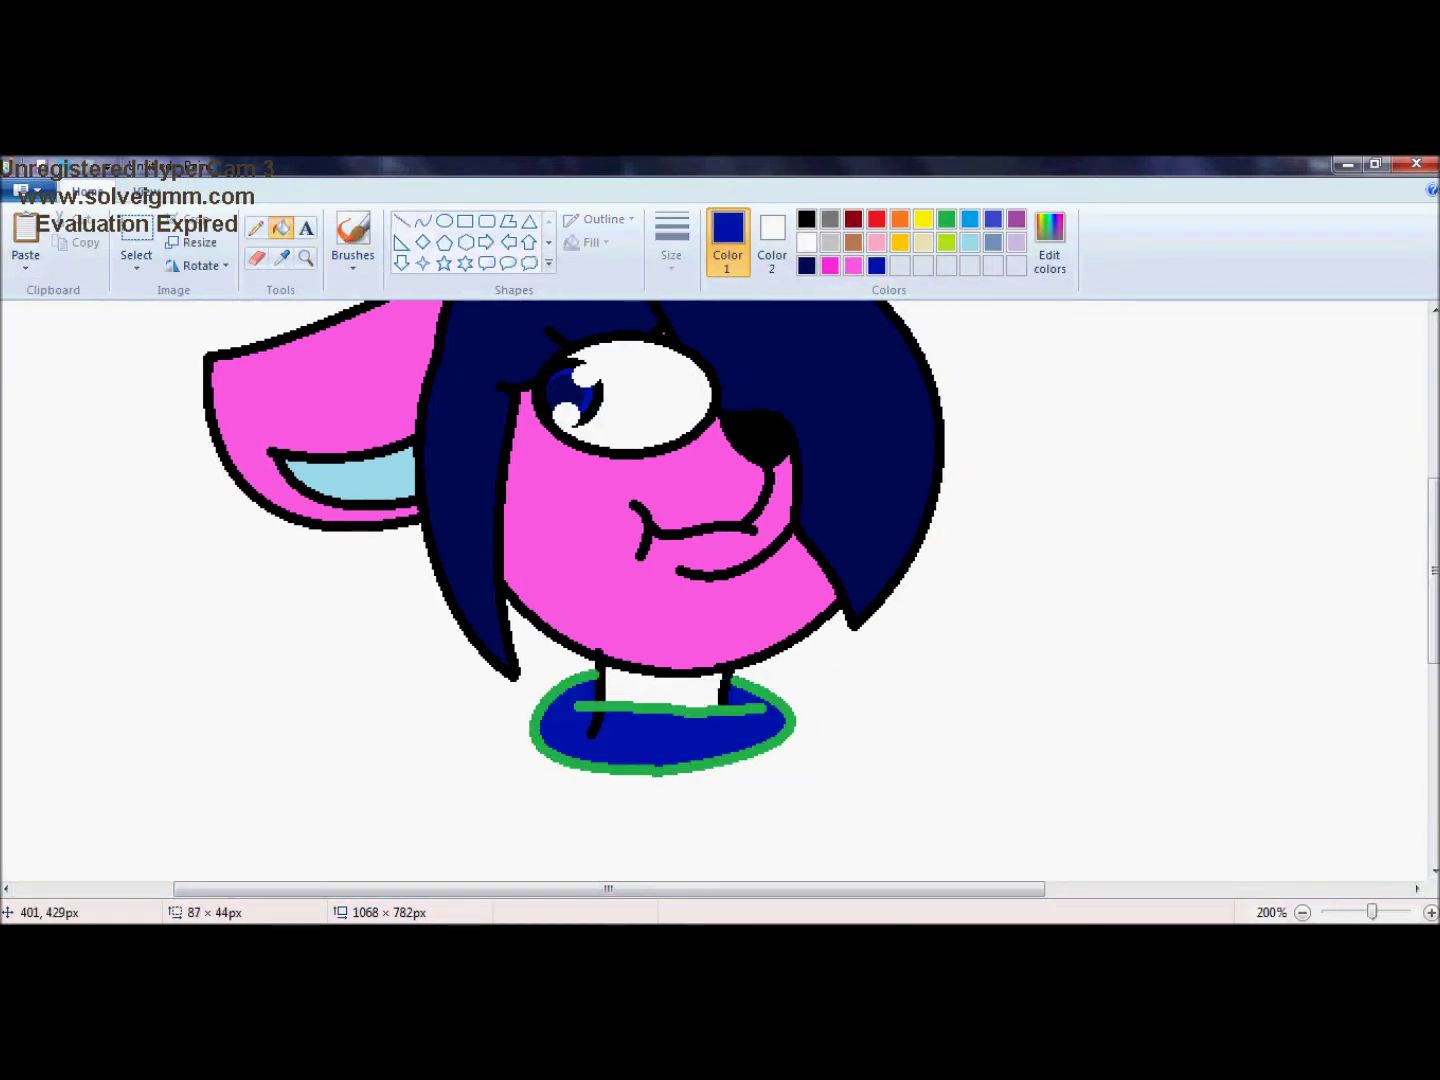
{"action": "scroll", "coordinate": [720, 590], "scroll_direction": "down", "scroll_amount": 3}
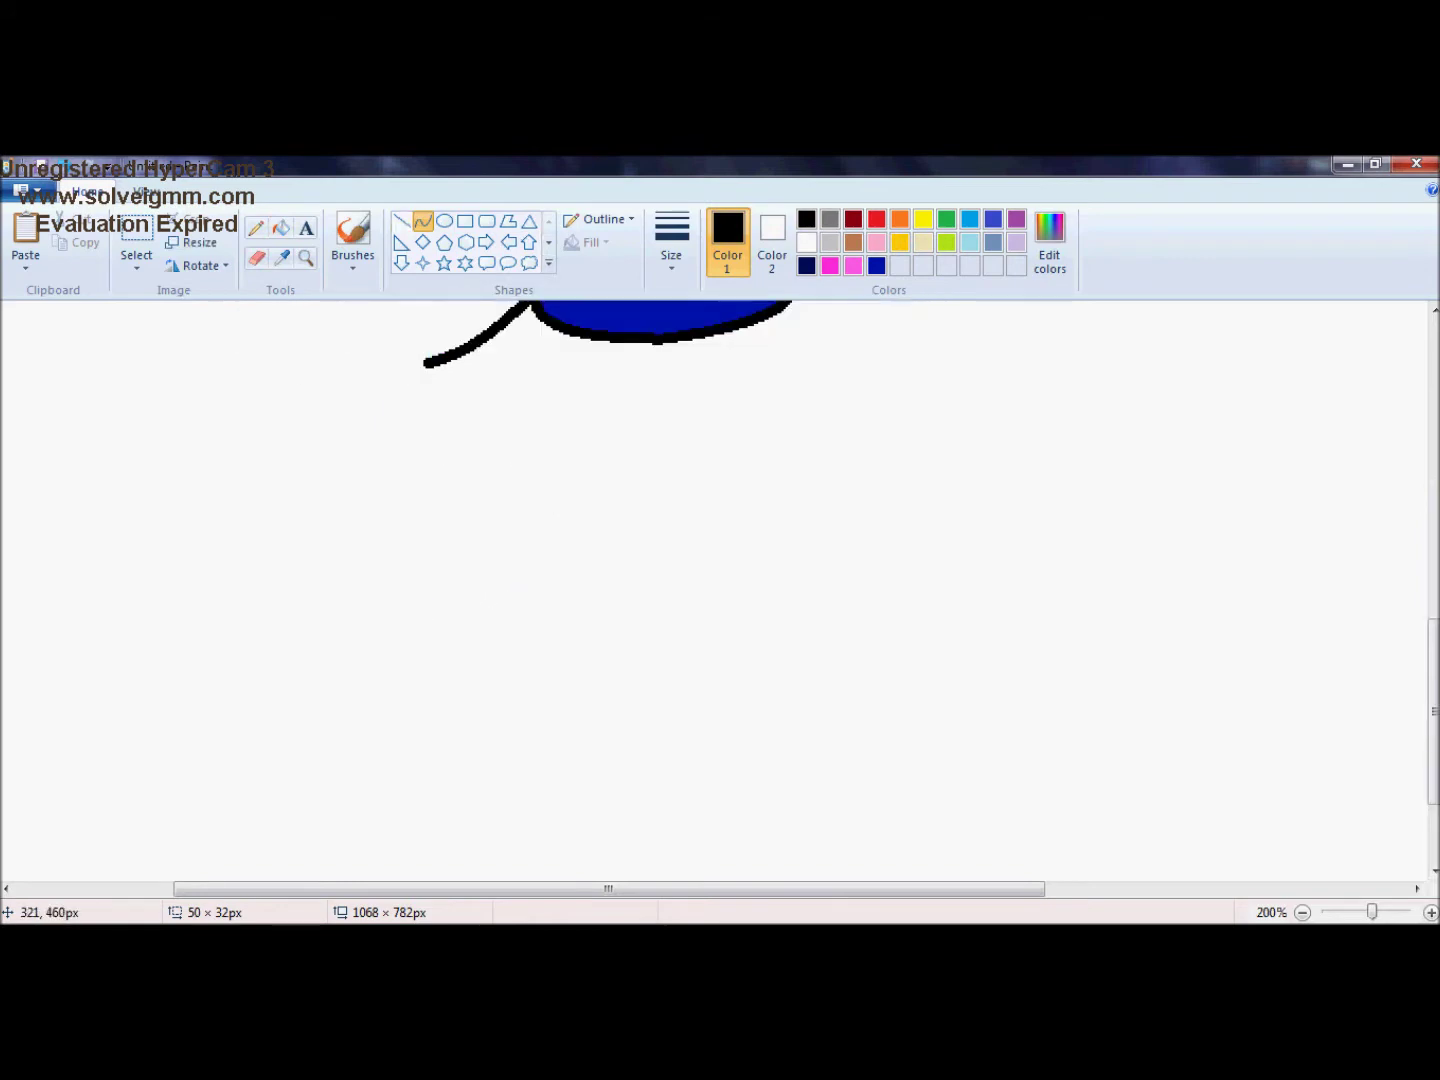
{"action": "left_click_drag", "start_coordinate": [428, 362], "coordinate": [428, 703]}
{"action": "left_click_drag", "start_coordinate": [420, 540], "coordinate": [395, 555]}
- Draw the sweater's right shoulder line and the outer and inner sleeve curves below it in black
{"action": "scroll", "coordinate": [720, 590], "scroll_direction": "up", "scroll_amount": 2}
{"action": "left_click_drag", "start_coordinate": [795, 425], "coordinate": [875, 518]}
{"action": "left_click", "coordinate": [422, 220]}
{"action": "scroll", "coordinate": [720, 590], "scroll_direction": "down", "scroll_amount": 2}
{"action": "left_click_drag", "start_coordinate": [883, 378], "coordinate": [875, 672]}
{"action": "left_click_drag", "start_coordinate": [880, 525], "coordinate": [905, 480]}
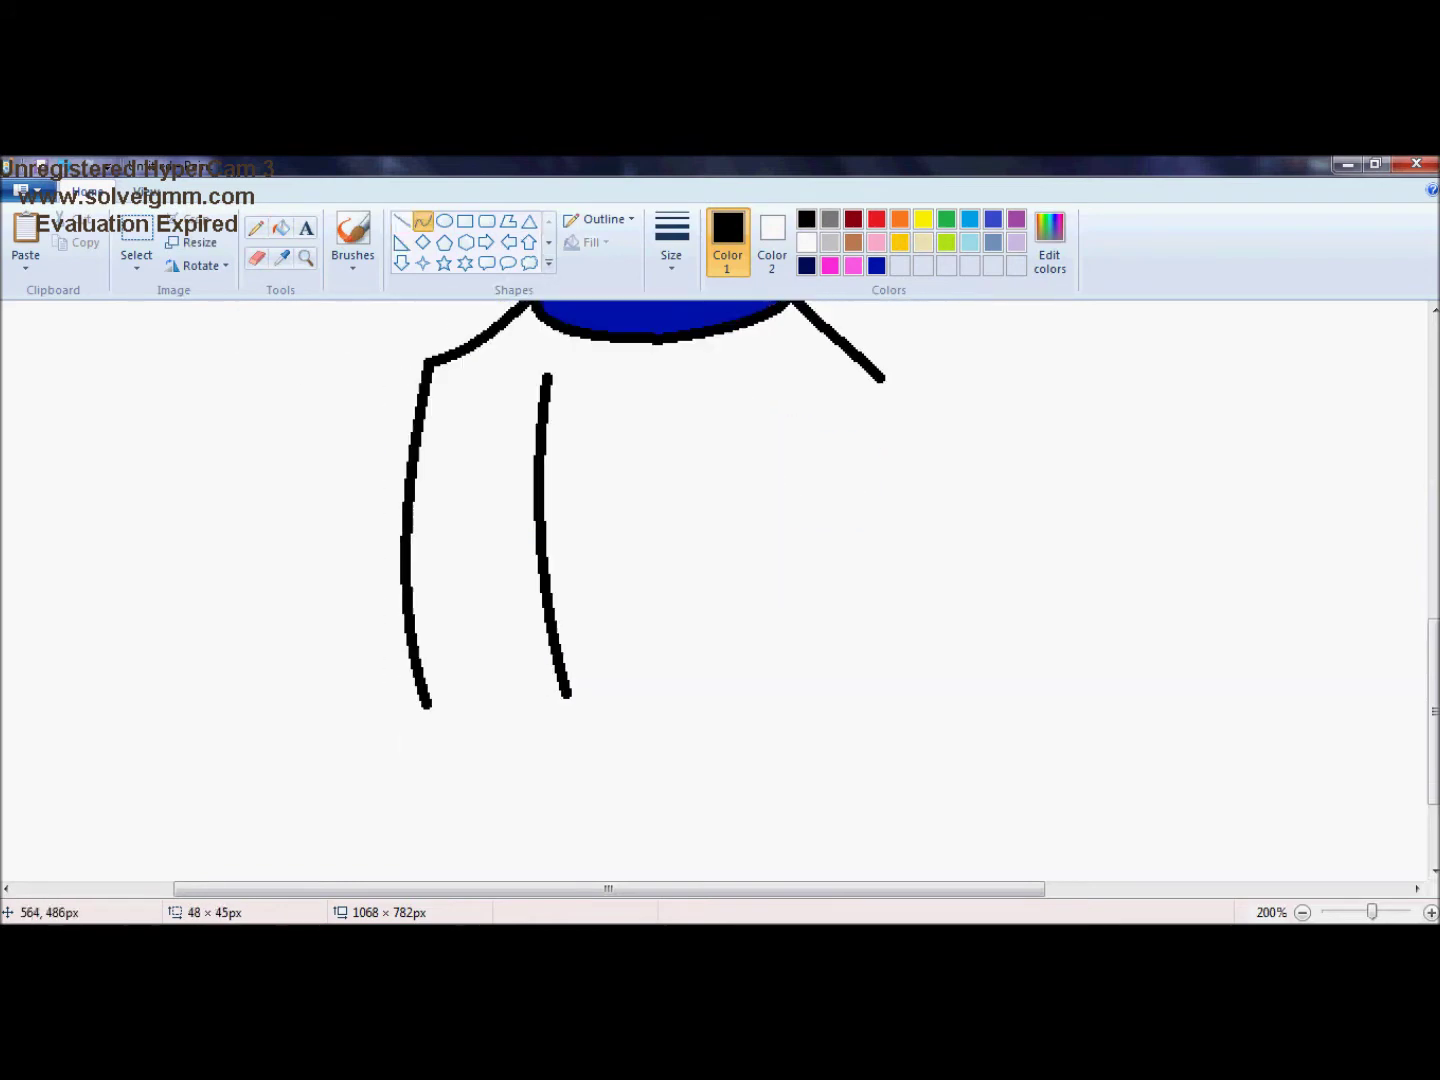
{"action": "left_click_drag", "start_coordinate": [803, 522], "coordinate": [781, 665]}
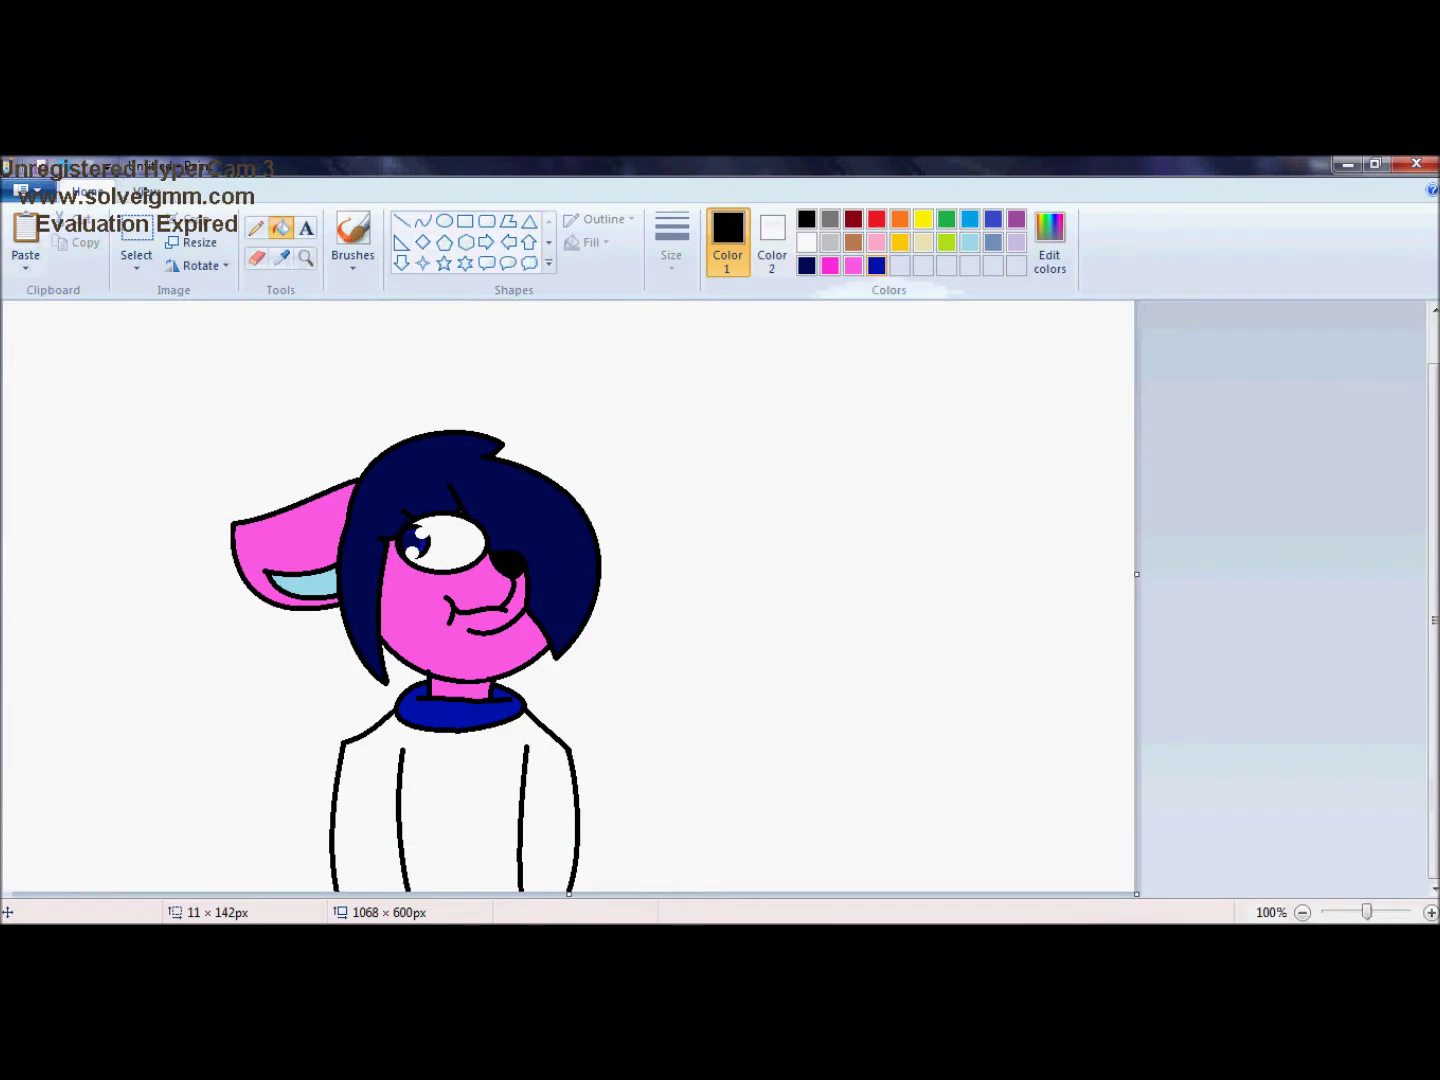
- Fill the sweater body with the collar's blue and draw black curves for the long hair behind both shoulders
{"action": "left_click", "coordinate": [460, 810]}
{"action": "left_click", "coordinate": [422, 220]}
{"action": "scroll", "coordinate": [460, 760], "scroll_direction": "up", "scroll_amount": 1}
{"action": "left_click_drag", "start_coordinate": [706, 416], "coordinate": [622, 548]}
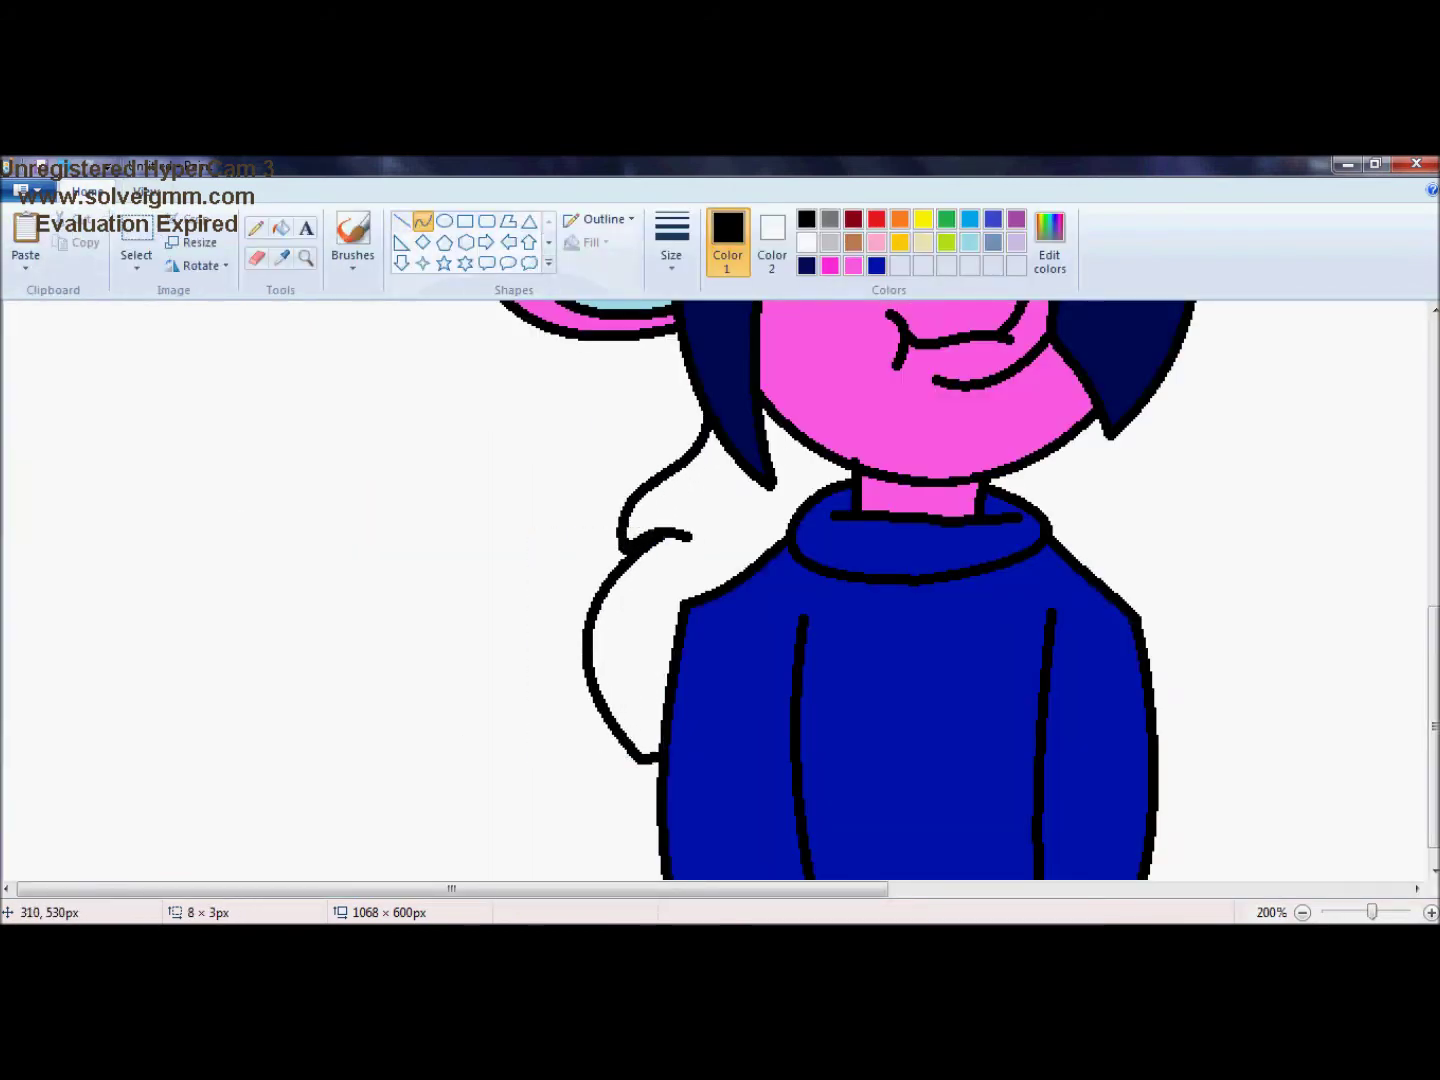
{"action": "scroll", "coordinate": [720, 590], "scroll_direction": "right", "scroll_amount": 3}
{"action": "left_click_drag", "start_coordinate": [800, 430], "coordinate": [828, 568]}
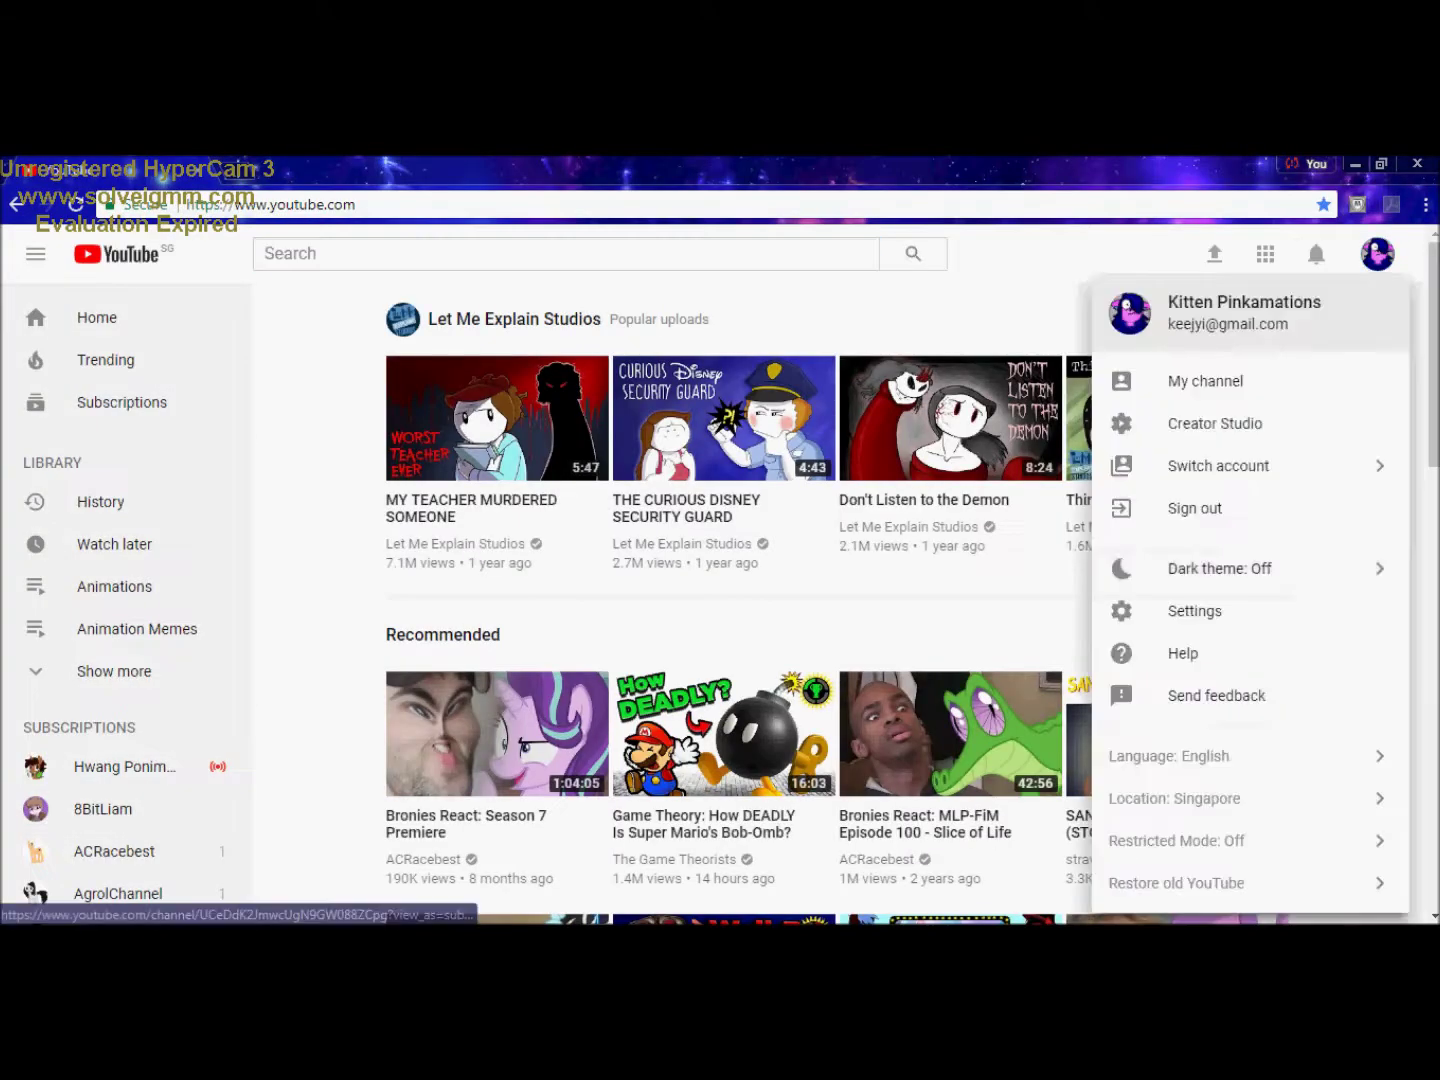
- Open the subscriber list in YouTube's Creator Studio and look through the subscribers
{"action": "left_click", "coordinate": [1215, 423]}
{"action": "left_click", "coordinate": [82, 522]}
{"action": "left_click", "coordinate": [75, 611]}
{"action": "scroll", "coordinate": [720, 500], "scroll_direction": "down", "scroll_amount": 10}
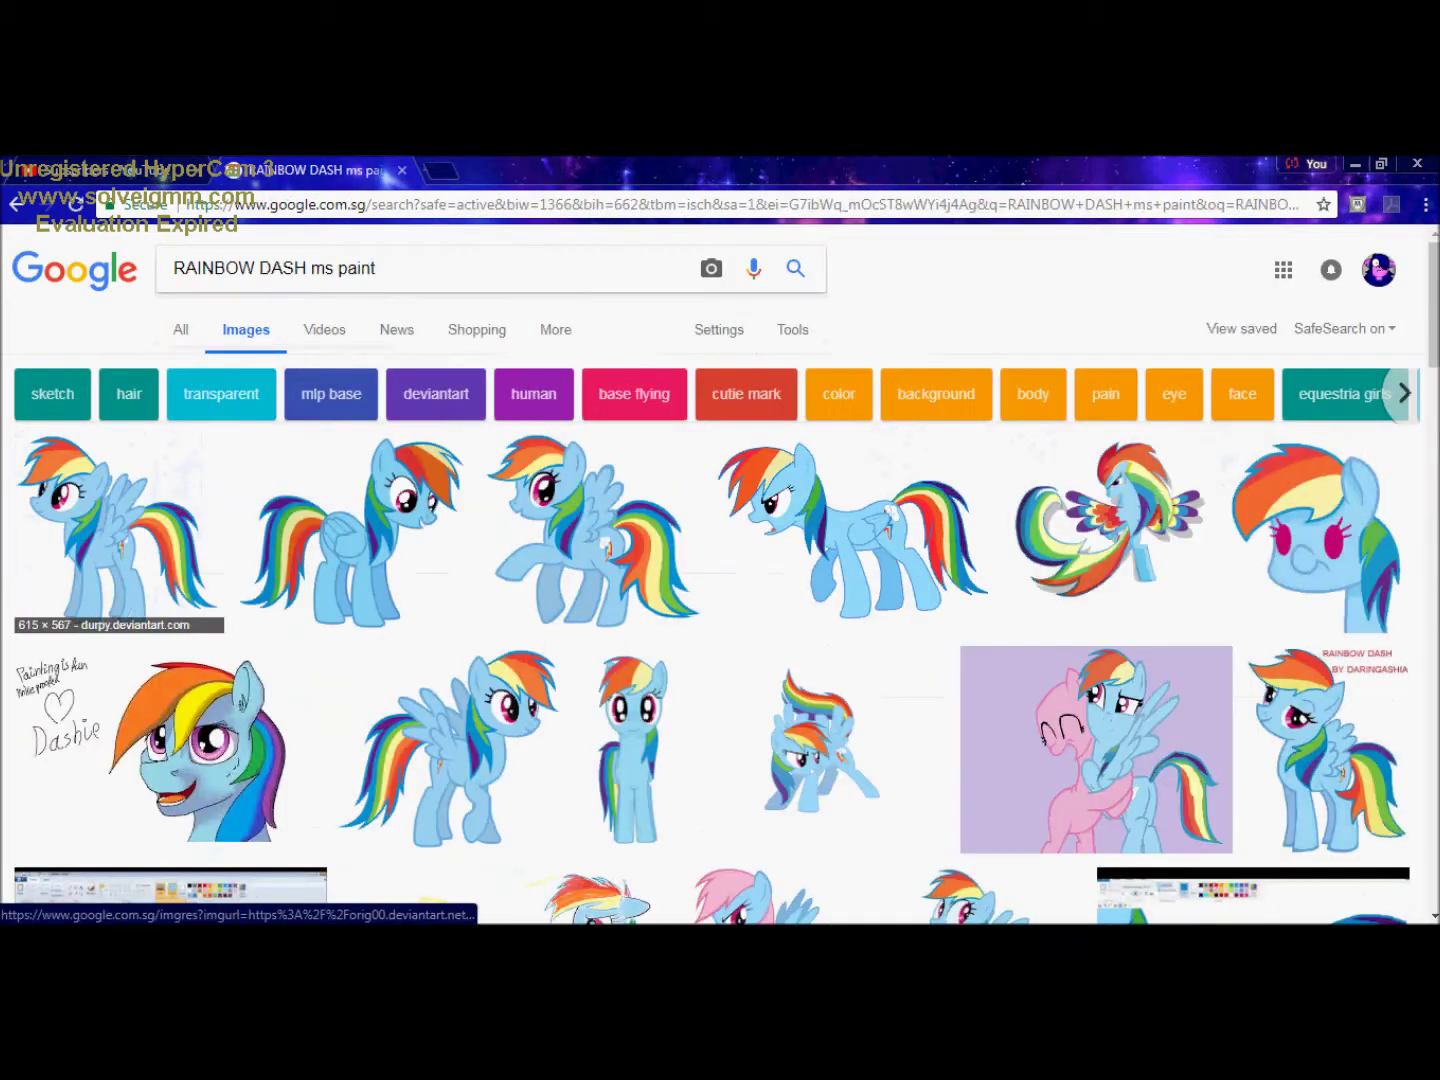
- Pick a pony picture from the Google image results for "RAINBOW DASH ms paint", paste it beside the character in Paint and resize it
{"action": "scroll", "coordinate": [720, 540], "scroll_direction": "down", "scroll_amount": 2}
{"action": "left_click", "coordinate": [450, 540]}
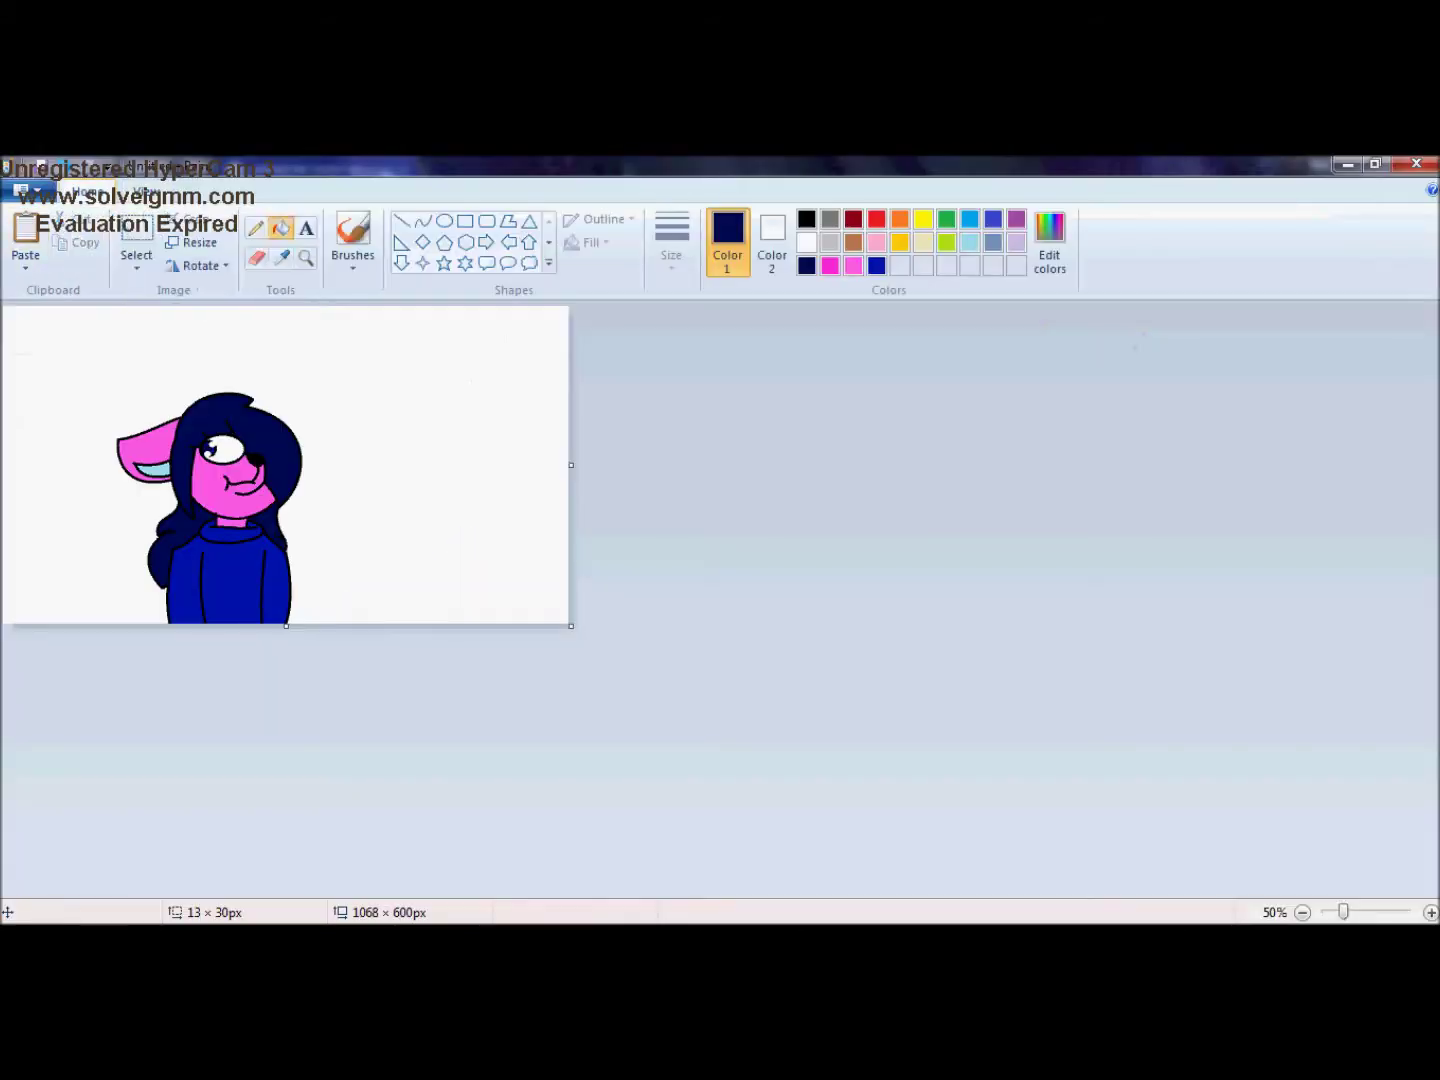
{"action": "key", "text": "ctrl+w"}
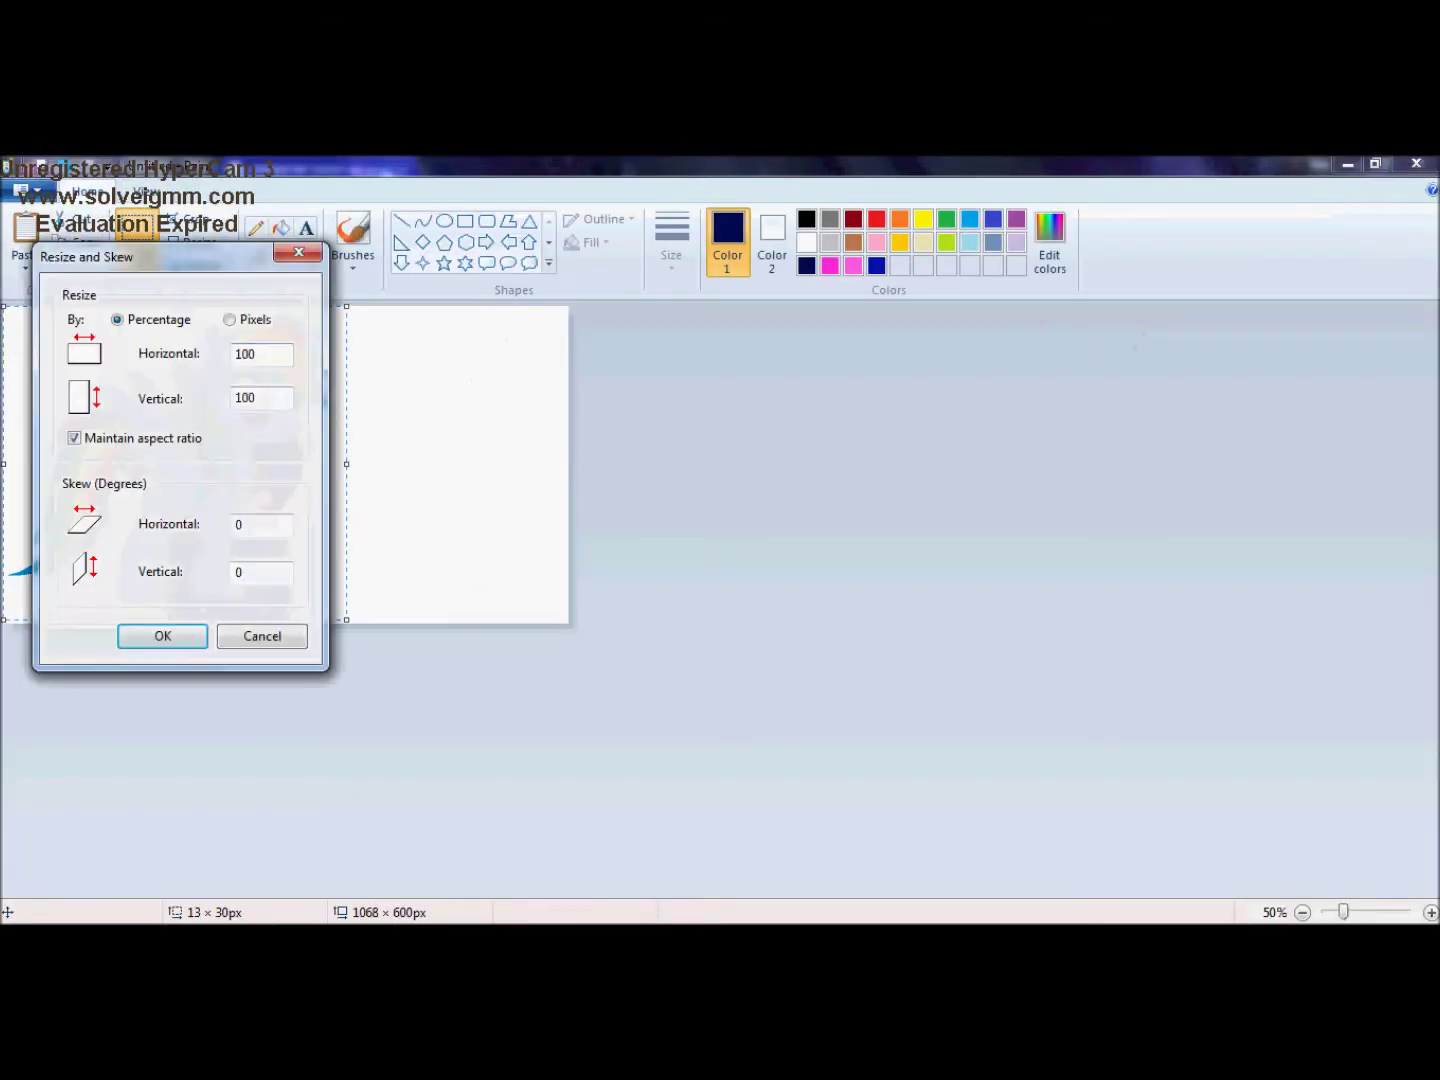
{"action": "key", "text": "Return"}
{"action": "key", "text": "alt+v"}
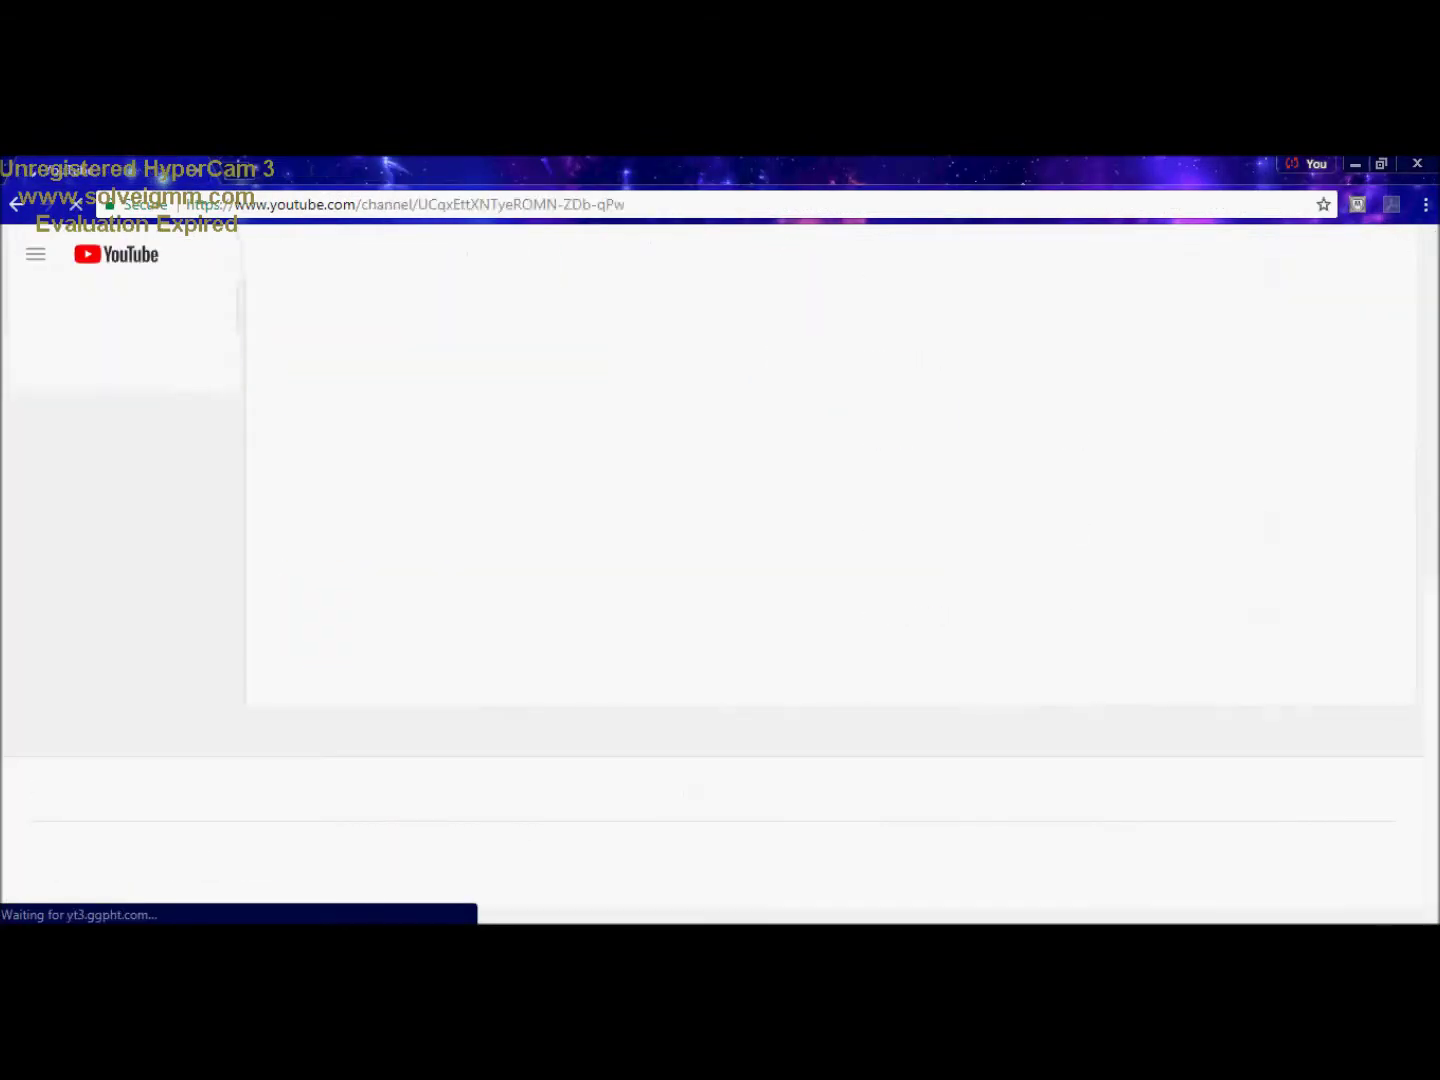
- Check the YouTube channel for reference, and in Paint recolour the pony's outline and mane sections with a custom purple
{"action": "scroll", "coordinate": [840, 600], "scroll_direction": "down", "scroll_amount": 5}
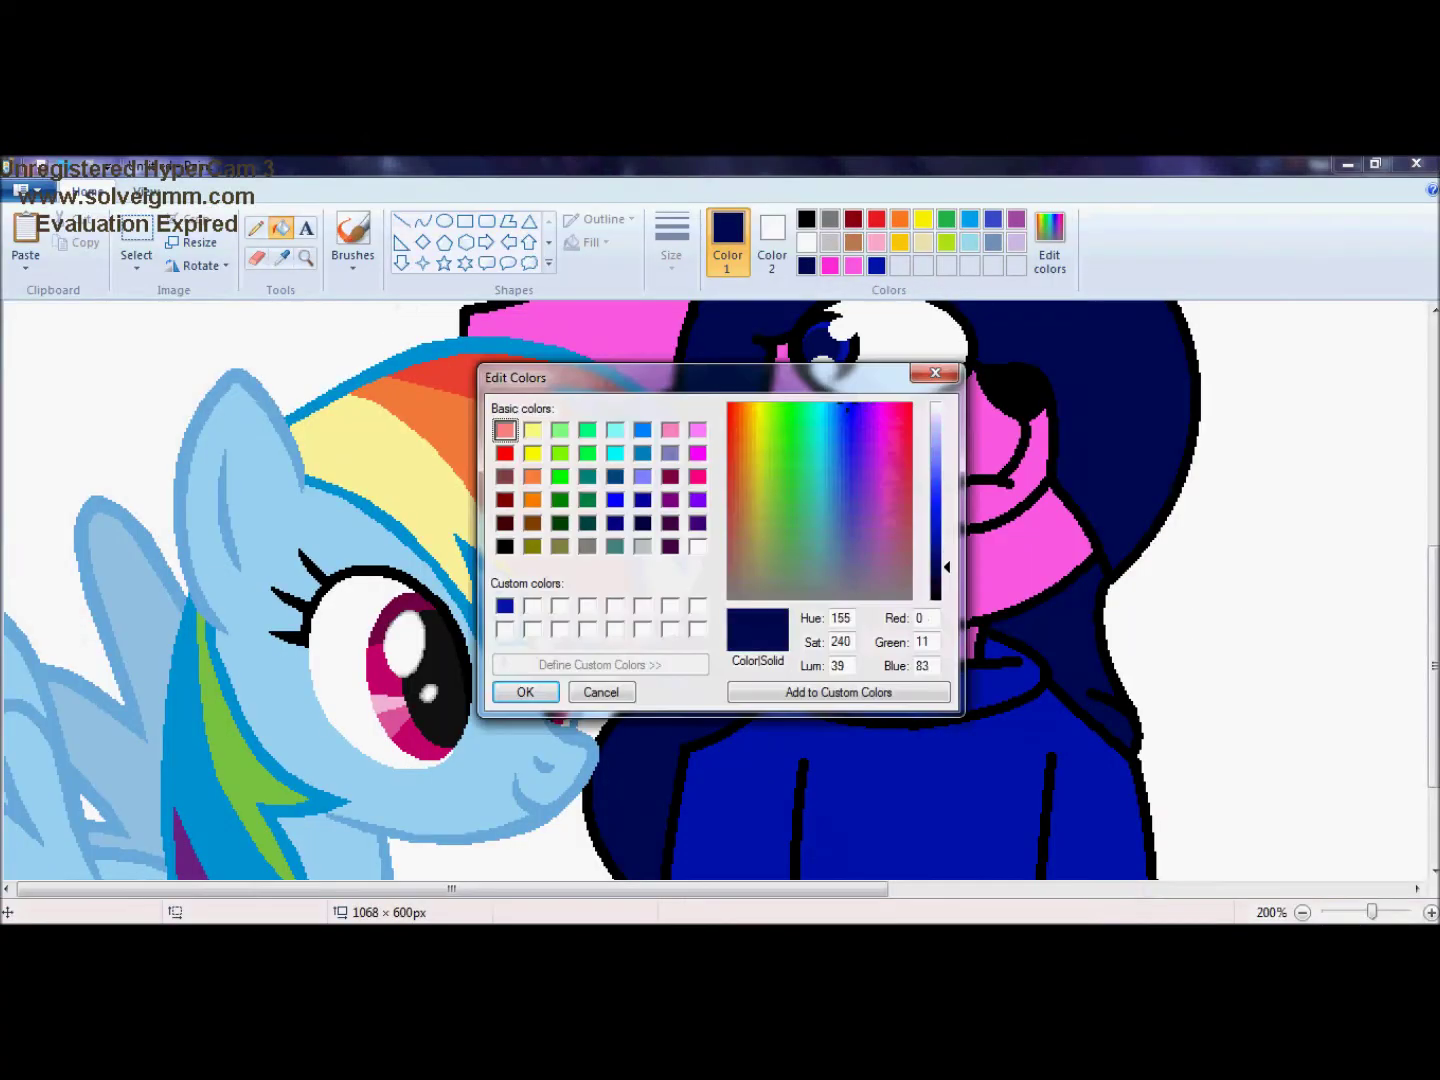
{"action": "key", "text": "Return"}
{"action": "left_click", "coordinate": [540, 360]}
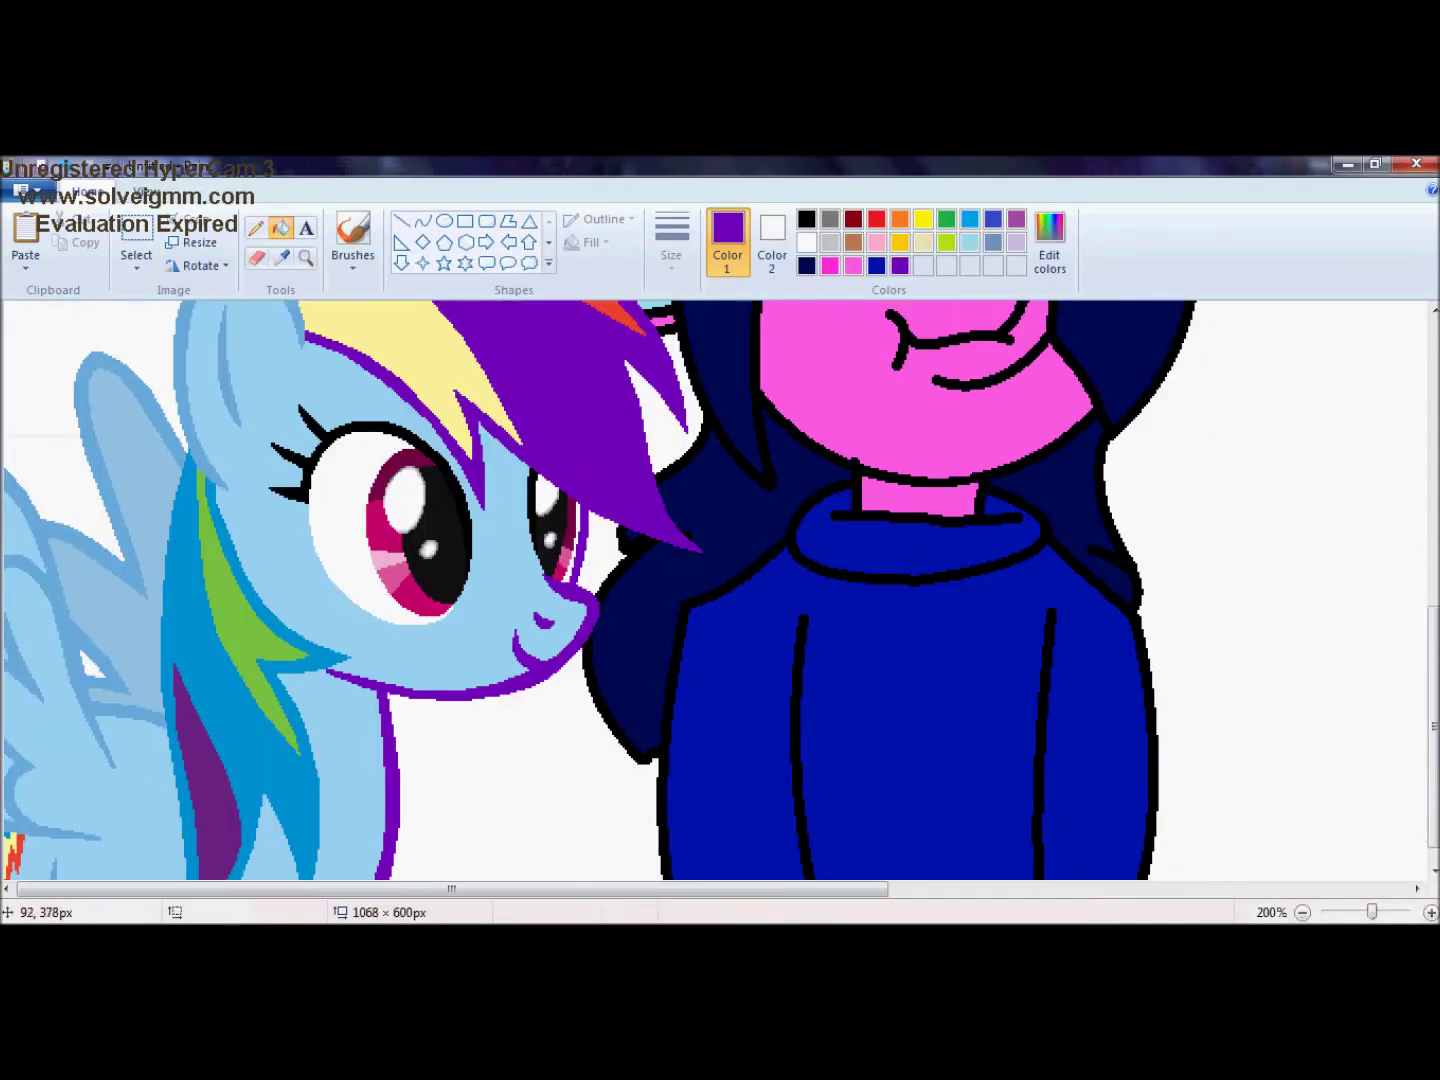
- Fill the pale stripe at the front of the pony's mane with yellow
{"action": "scroll", "coordinate": [715, 590], "scroll_direction": "up", "scroll_amount": 5}
{"action": "left_click", "coordinate": [922, 218]}
{"action": "left_click", "coordinate": [390, 440]}
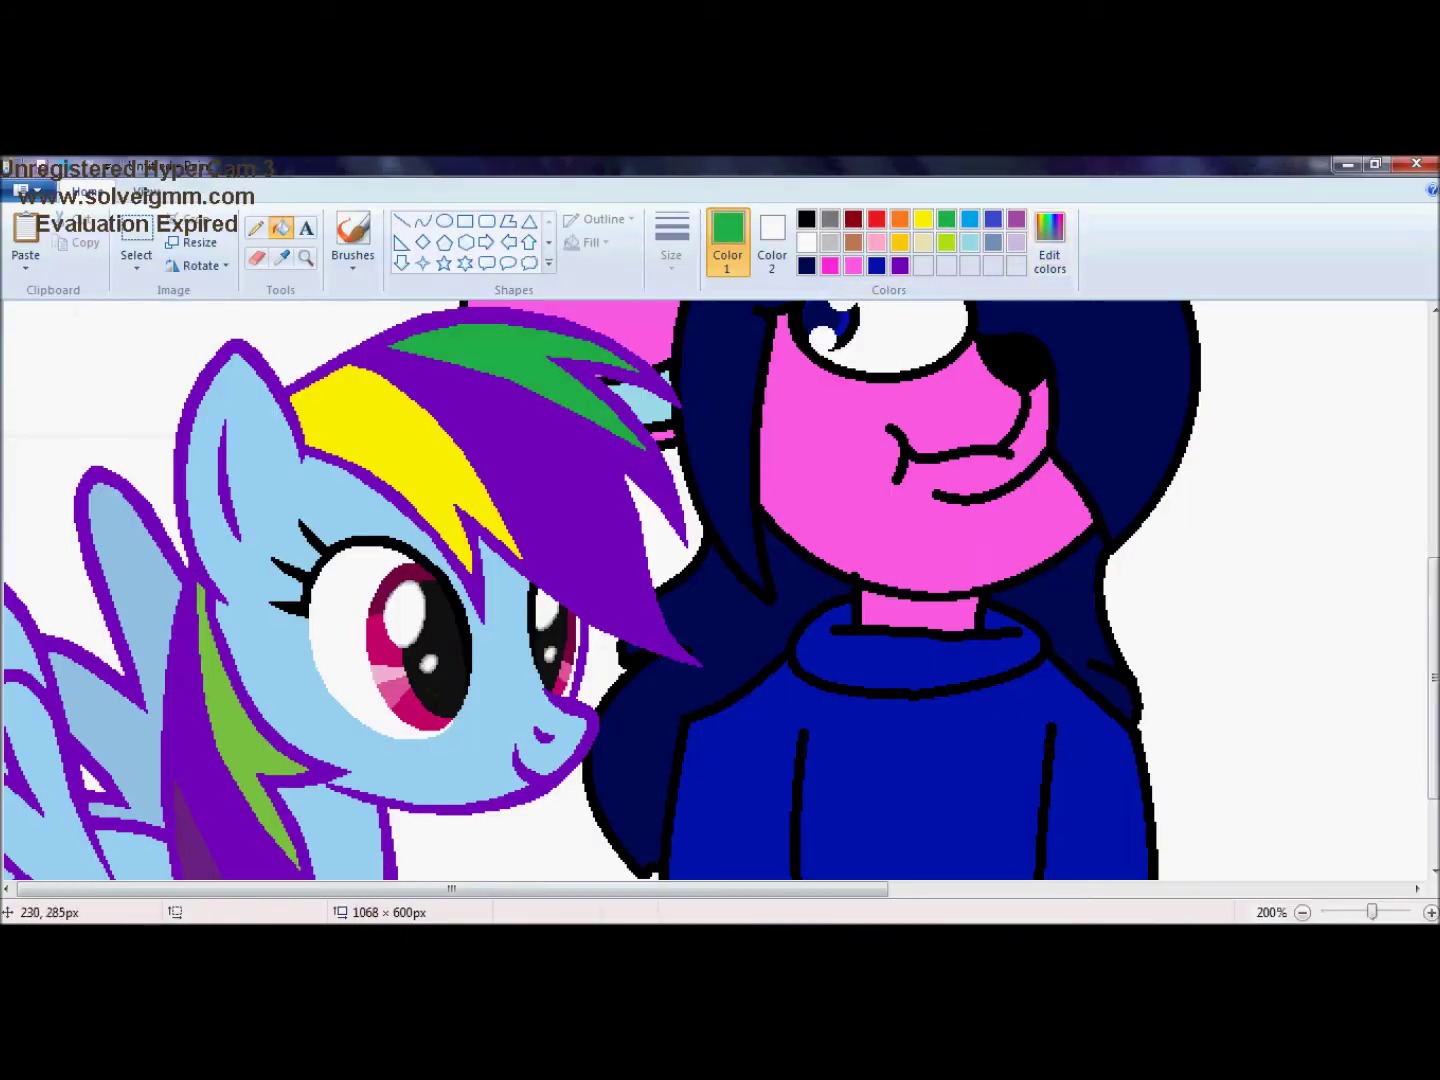
- Mix a custom magenta and fill the pony's light blue face, neck, body and wing areas with it
{"action": "scroll", "coordinate": [715, 590], "scroll_direction": "up", "scroll_amount": 2}
{"action": "scroll", "coordinate": [715, 590], "scroll_direction": "down", "scroll_amount": 5}
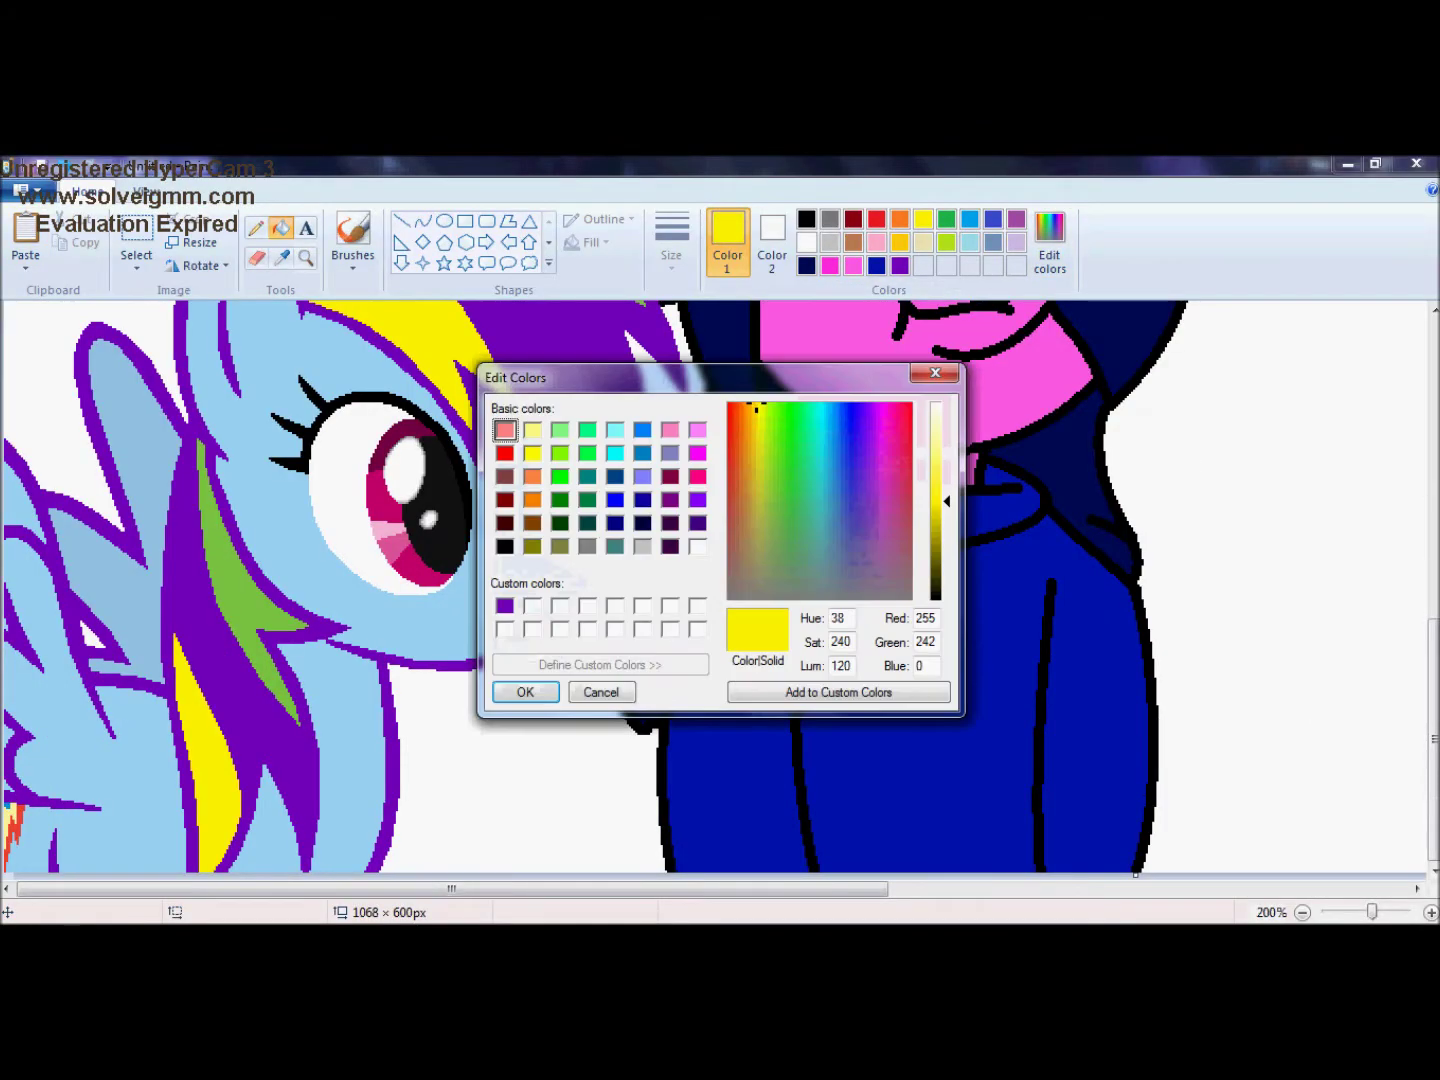
{"action": "left_click", "coordinate": [692, 473]}
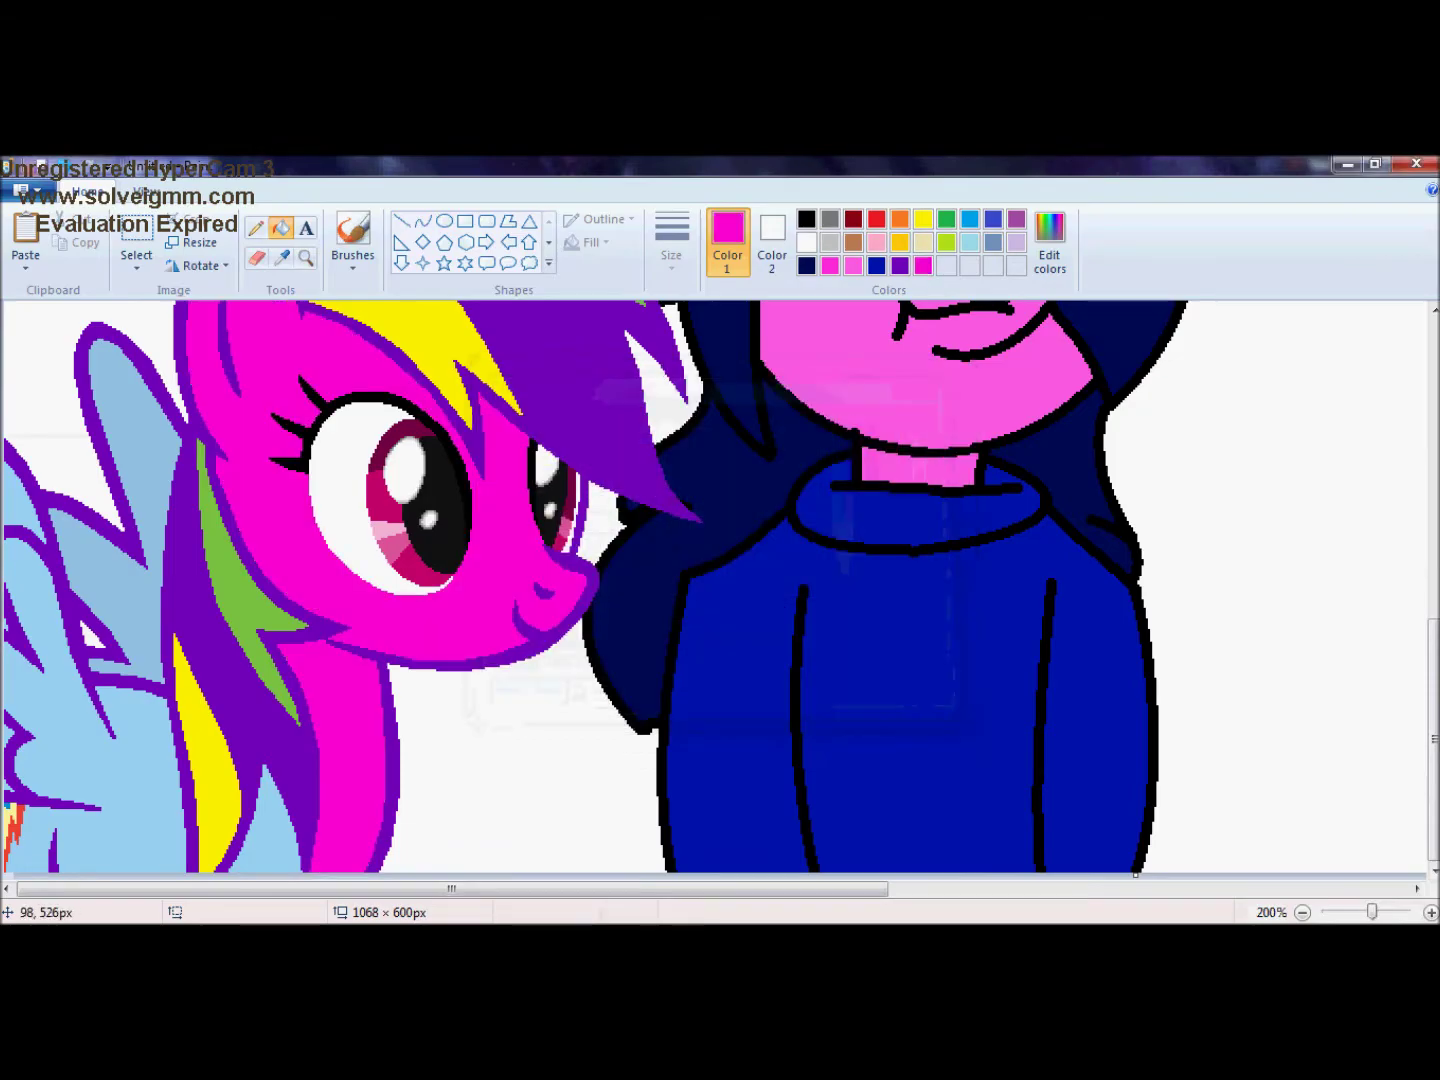
{"action": "left_click", "coordinate": [145, 191]}
{"action": "left_click", "coordinate": [26, 245]}
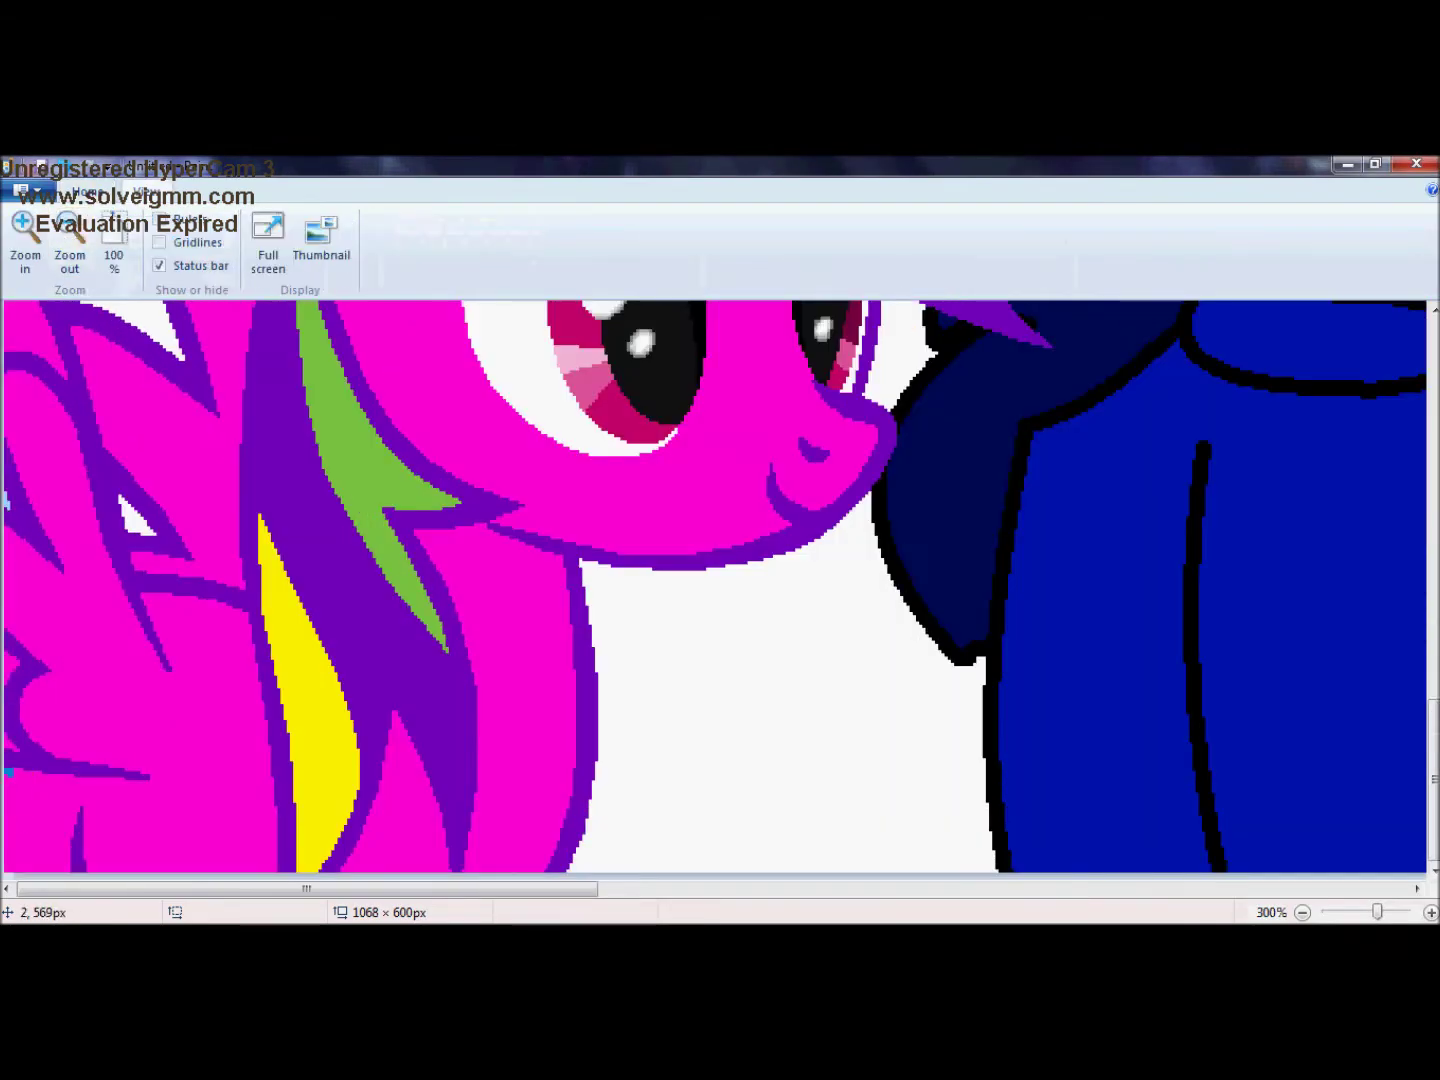
{"action": "scroll", "coordinate": [715, 590], "scroll_direction": "up", "scroll_amount": 2}
{"action": "left_click", "coordinate": [87, 191]}
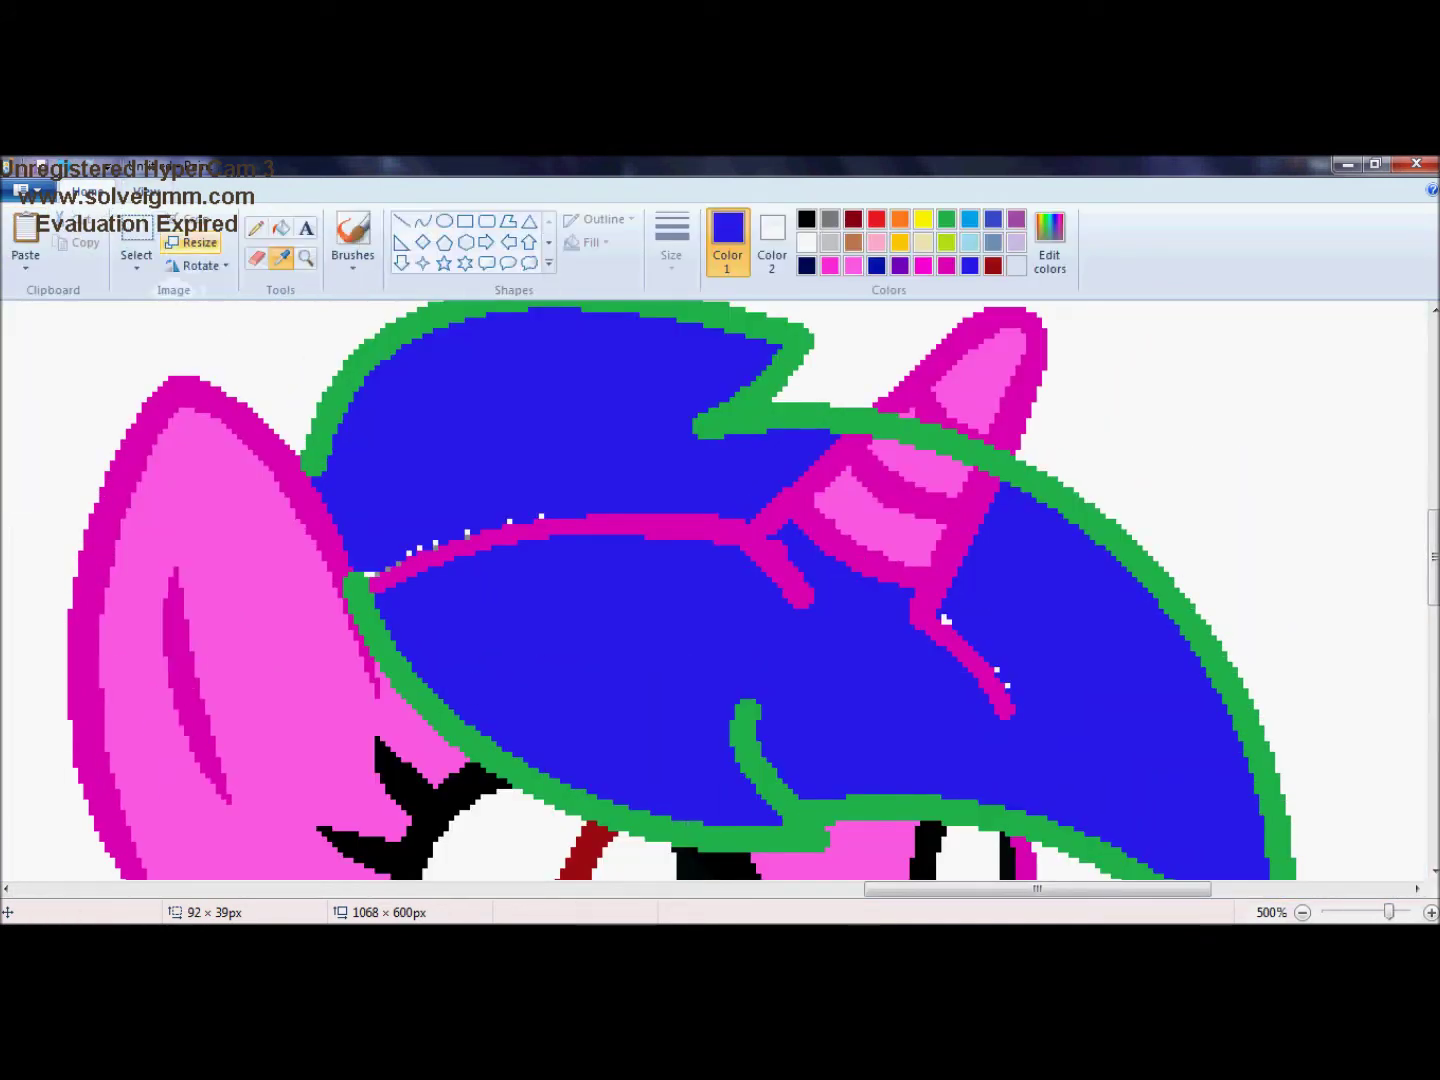
- Fill the stray specks around the horn in the pink unicorn's mane with the mane's blue
{"action": "left_click", "coordinate": [281, 228]}
{"action": "left_click", "coordinate": [942, 617]}
{"action": "left_click", "coordinate": [840, 492]}
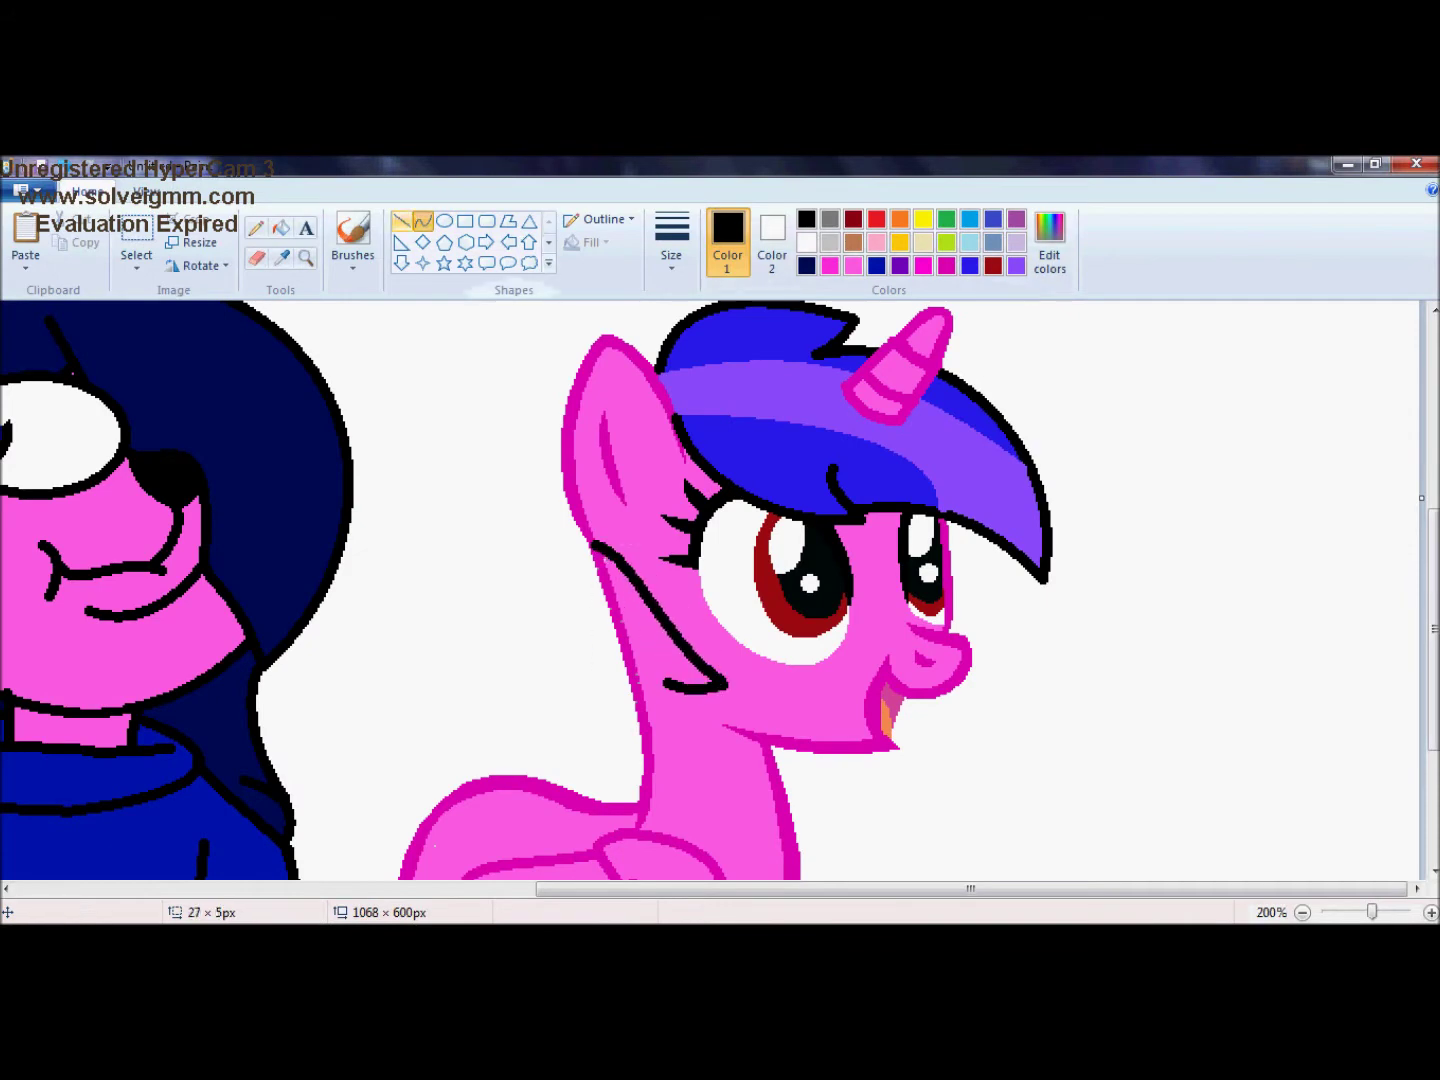
- Outline the lower mane lock behind the unicorn's cheek, fill it with blue and colour its lower part light purple
{"action": "scroll", "coordinate": [710, 590], "scroll_direction": "down", "scroll_amount": 3}
{"action": "scroll", "coordinate": [710, 590], "scroll_direction": "up", "scroll_amount": 2}
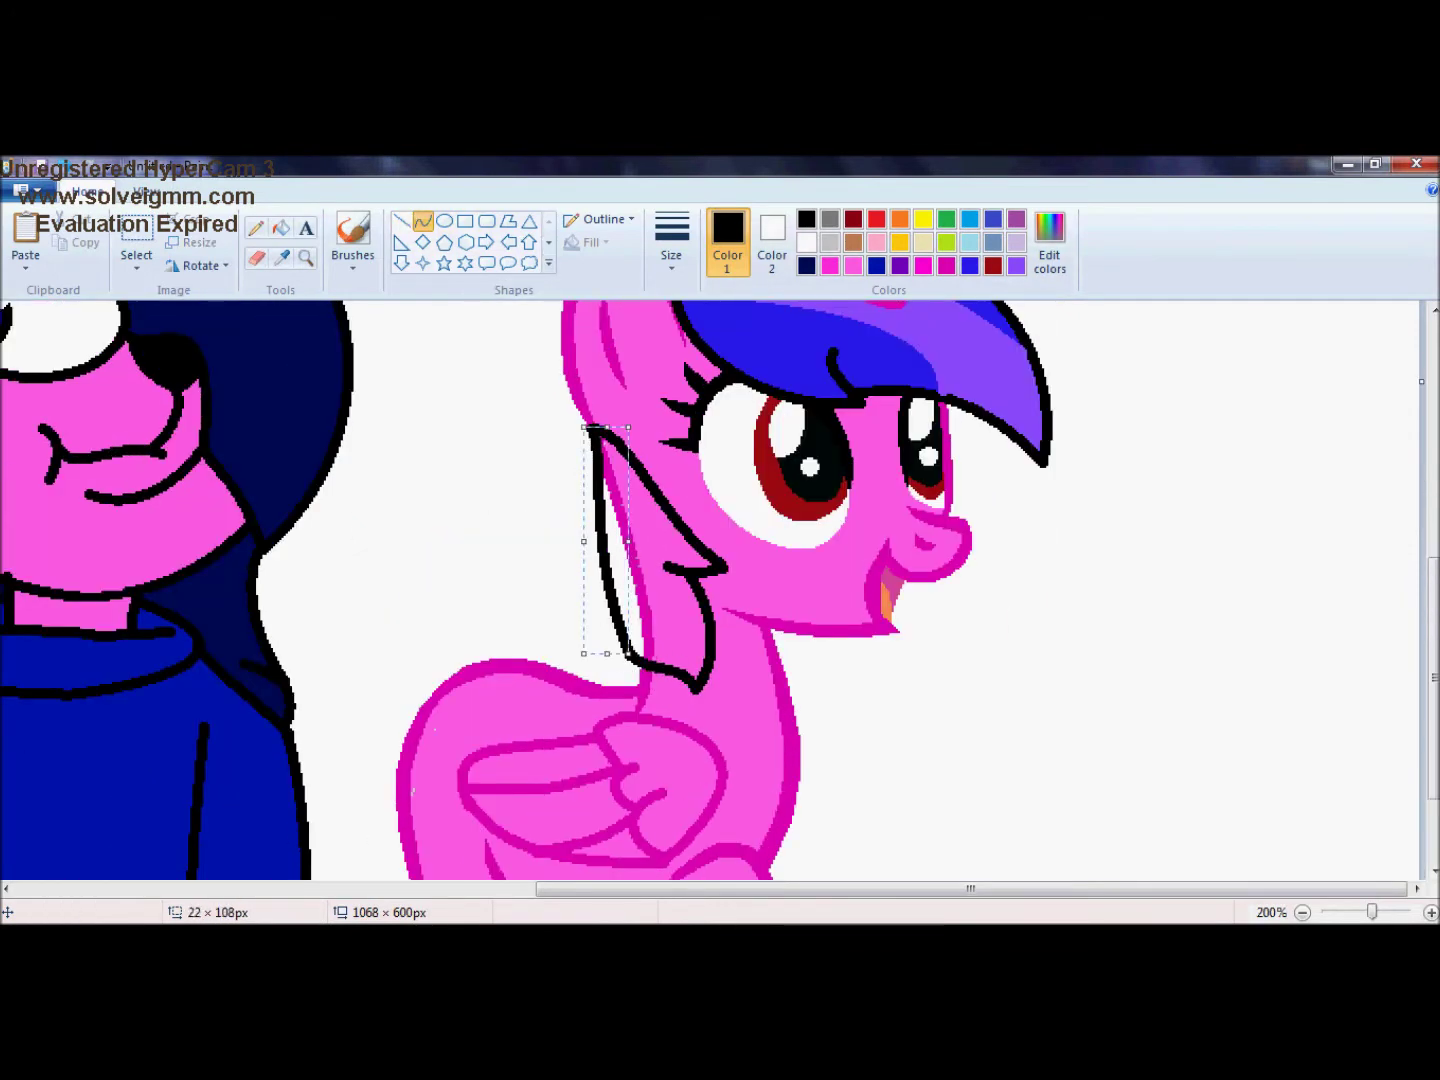
{"action": "left_click", "coordinate": [969, 265]}
{"action": "left_click", "coordinate": [640, 560]}
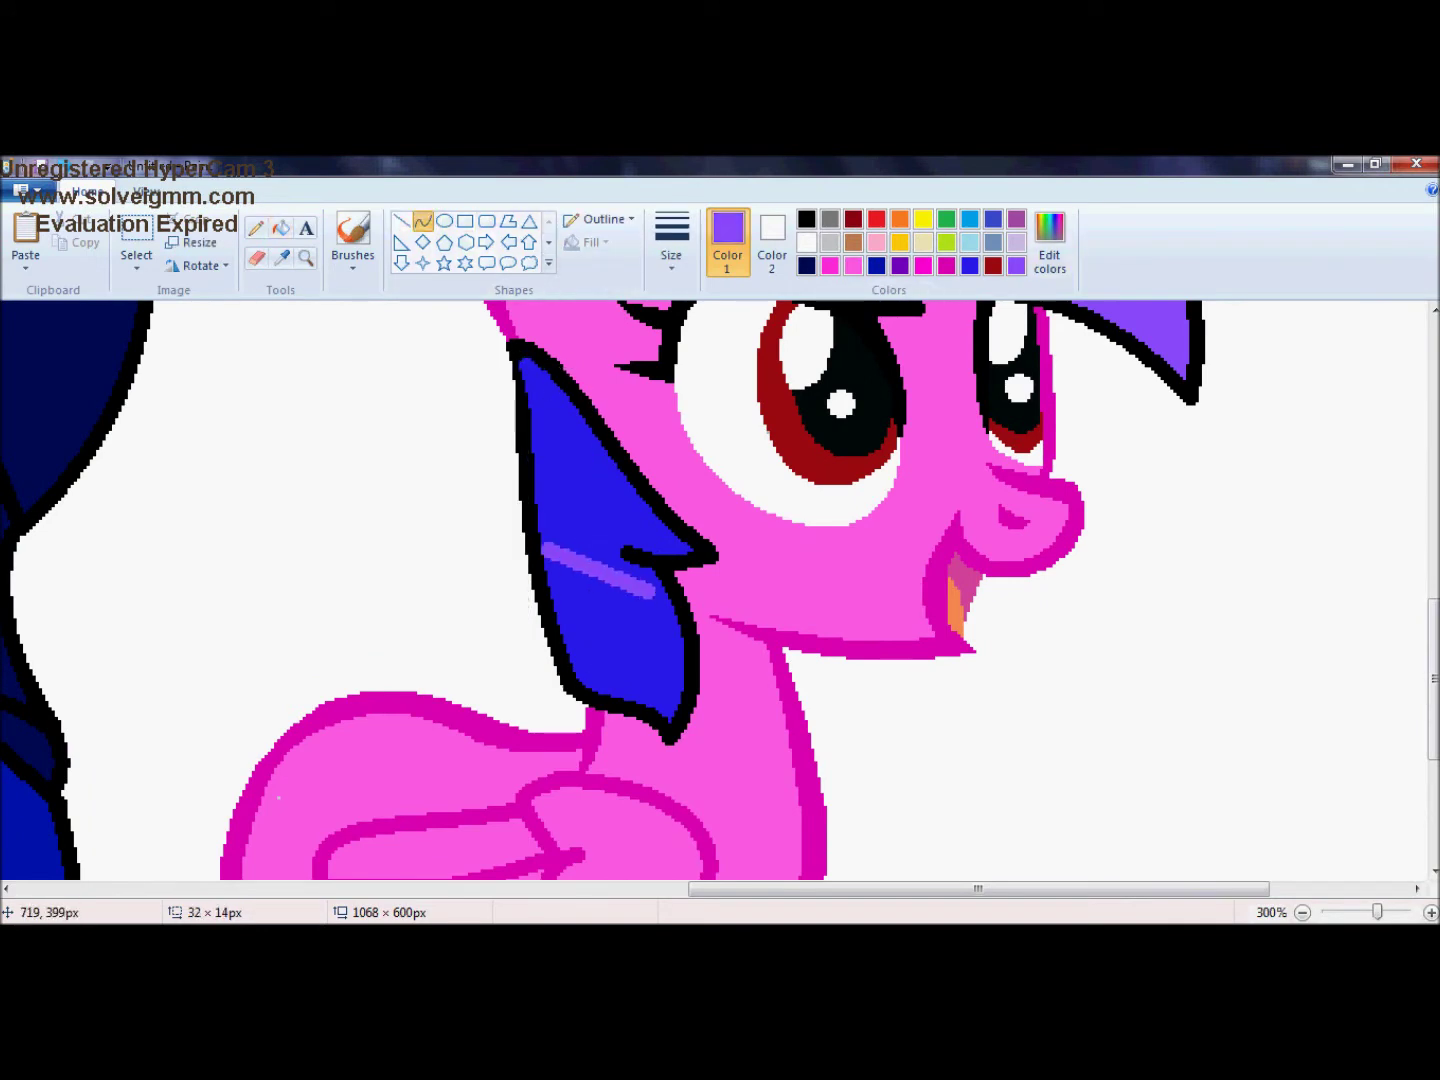
{"action": "left_click", "coordinate": [281, 228]}
{"action": "left_click", "coordinate": [612, 640]}
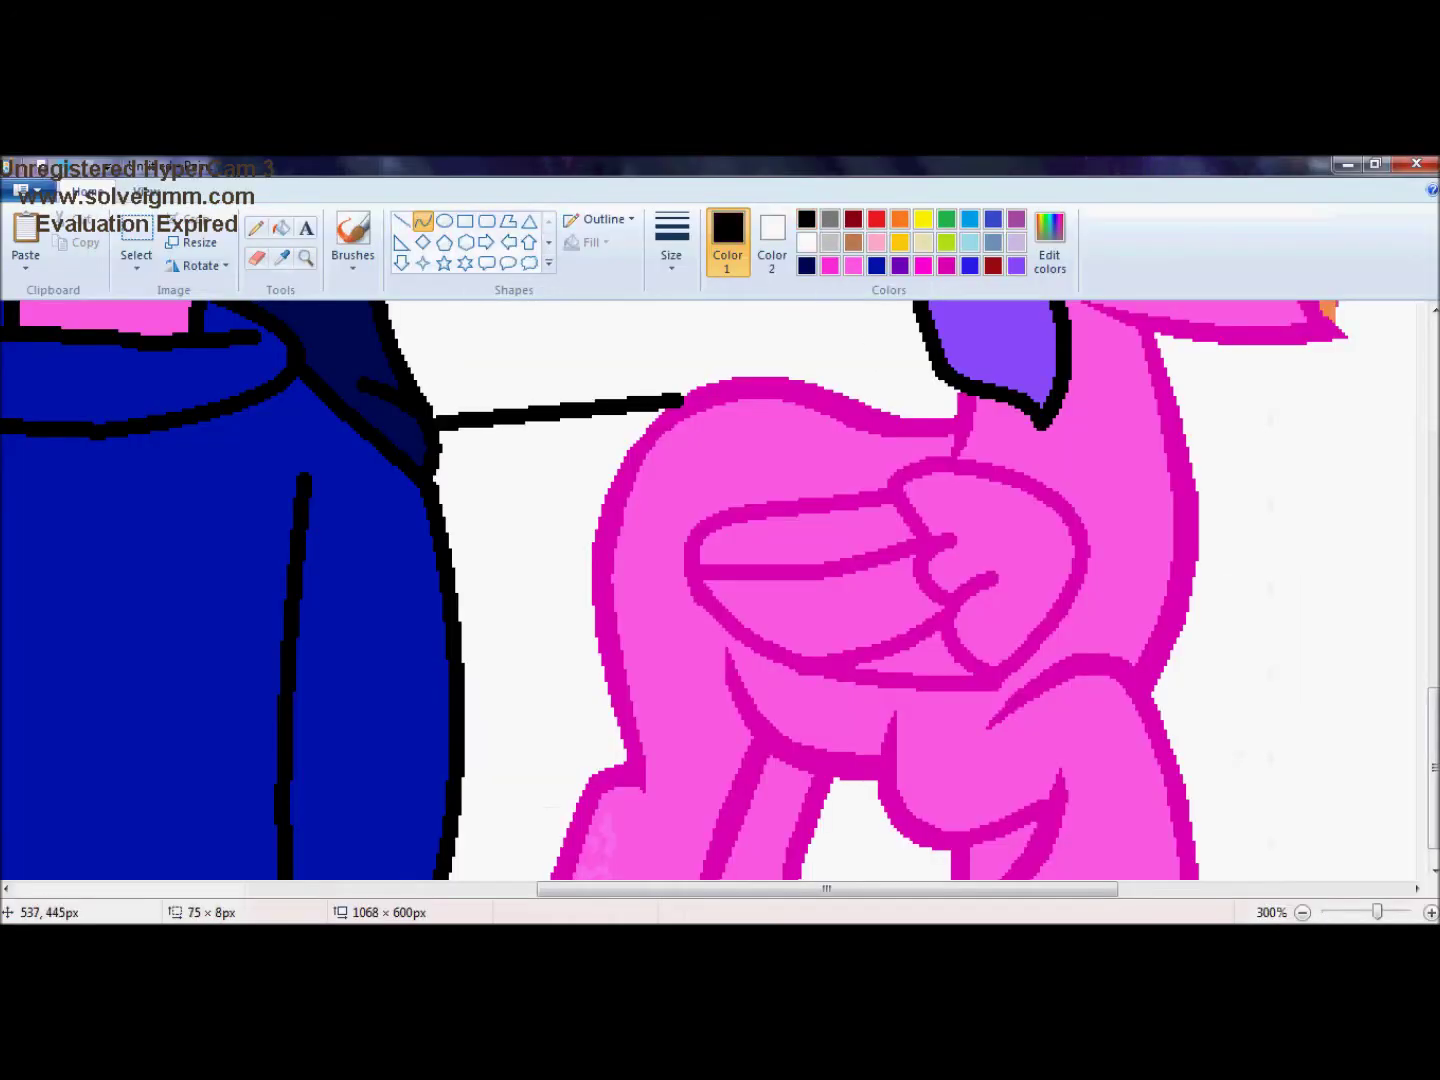
- Draw the unicorn's tail outline in black, arching about 75 px from the rump to the sweater character and curving downward
{"action": "left_click_drag", "start_coordinate": [560, 412], "coordinate": [560, 332]}
{"action": "left_click", "coordinate": [560, 332]}
{"action": "mouse_move", "coordinate": [630, 440]}
{"action": "left_mouse_down"}
{"action": "mouse_move", "coordinate": [482, 675]}
{"action": "mouse_move", "coordinate": [522, 712]}
{"action": "left_mouse_up"}
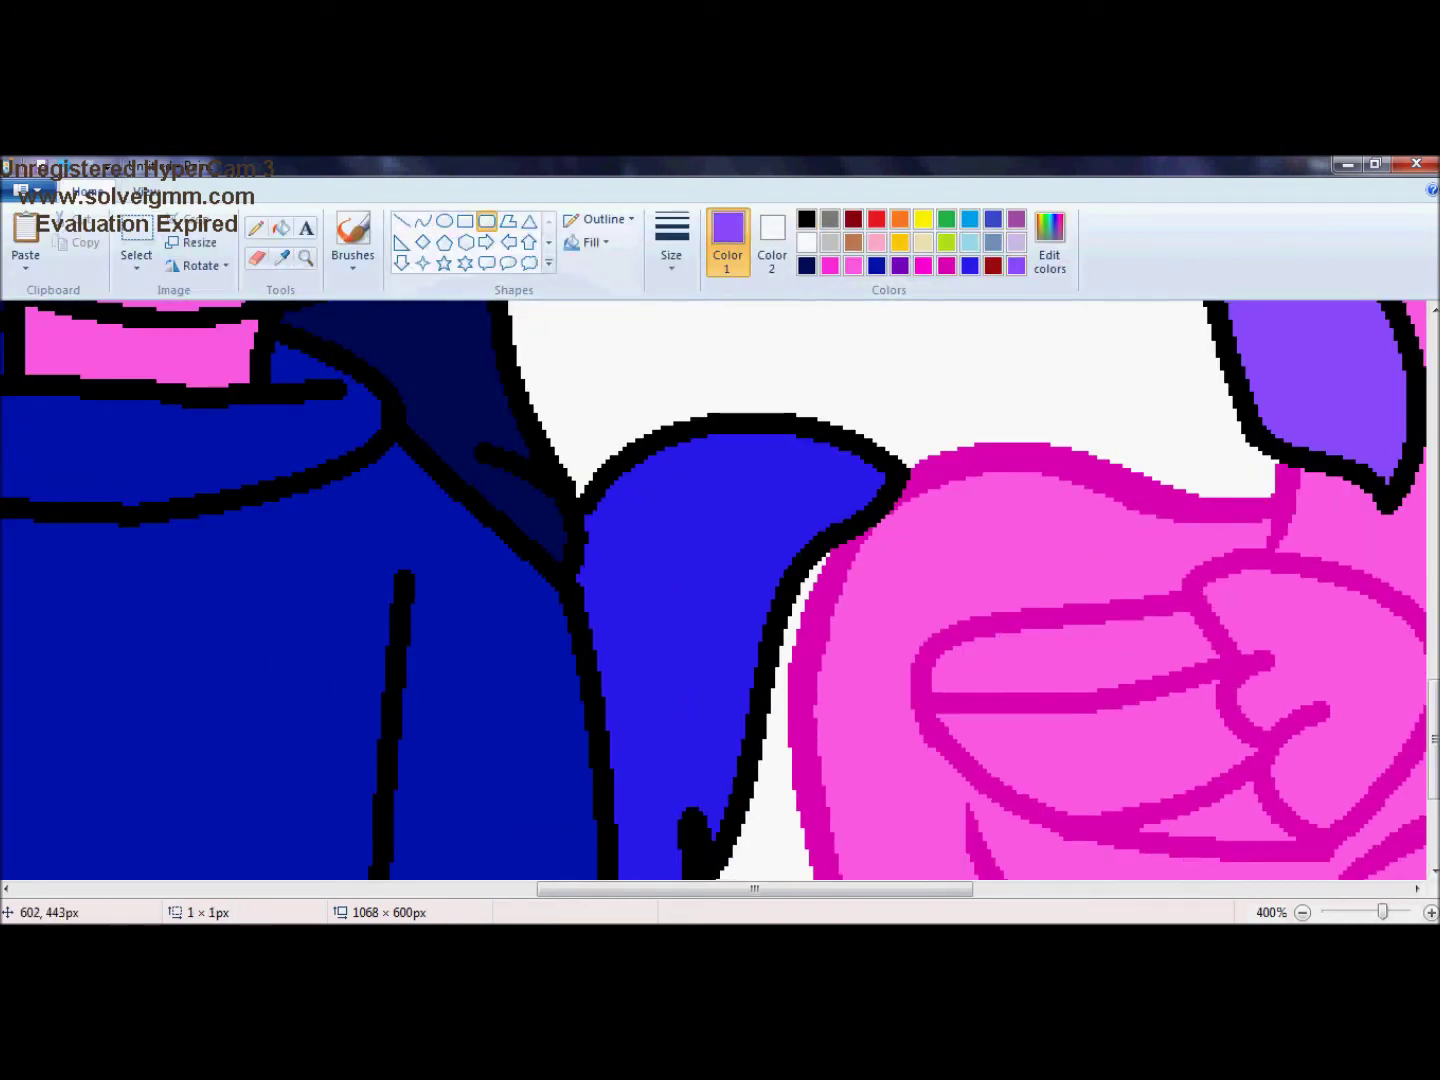
- Draw a light purple curved stripe about 55 × 75 px along the blue tail, and fill a black-edged upper band with the same purple
{"action": "left_click_drag", "start_coordinate": [611, 771], "coordinate": [868, 498]}
{"action": "left_click_drag", "start_coordinate": [740, 635], "coordinate": [630, 470]}
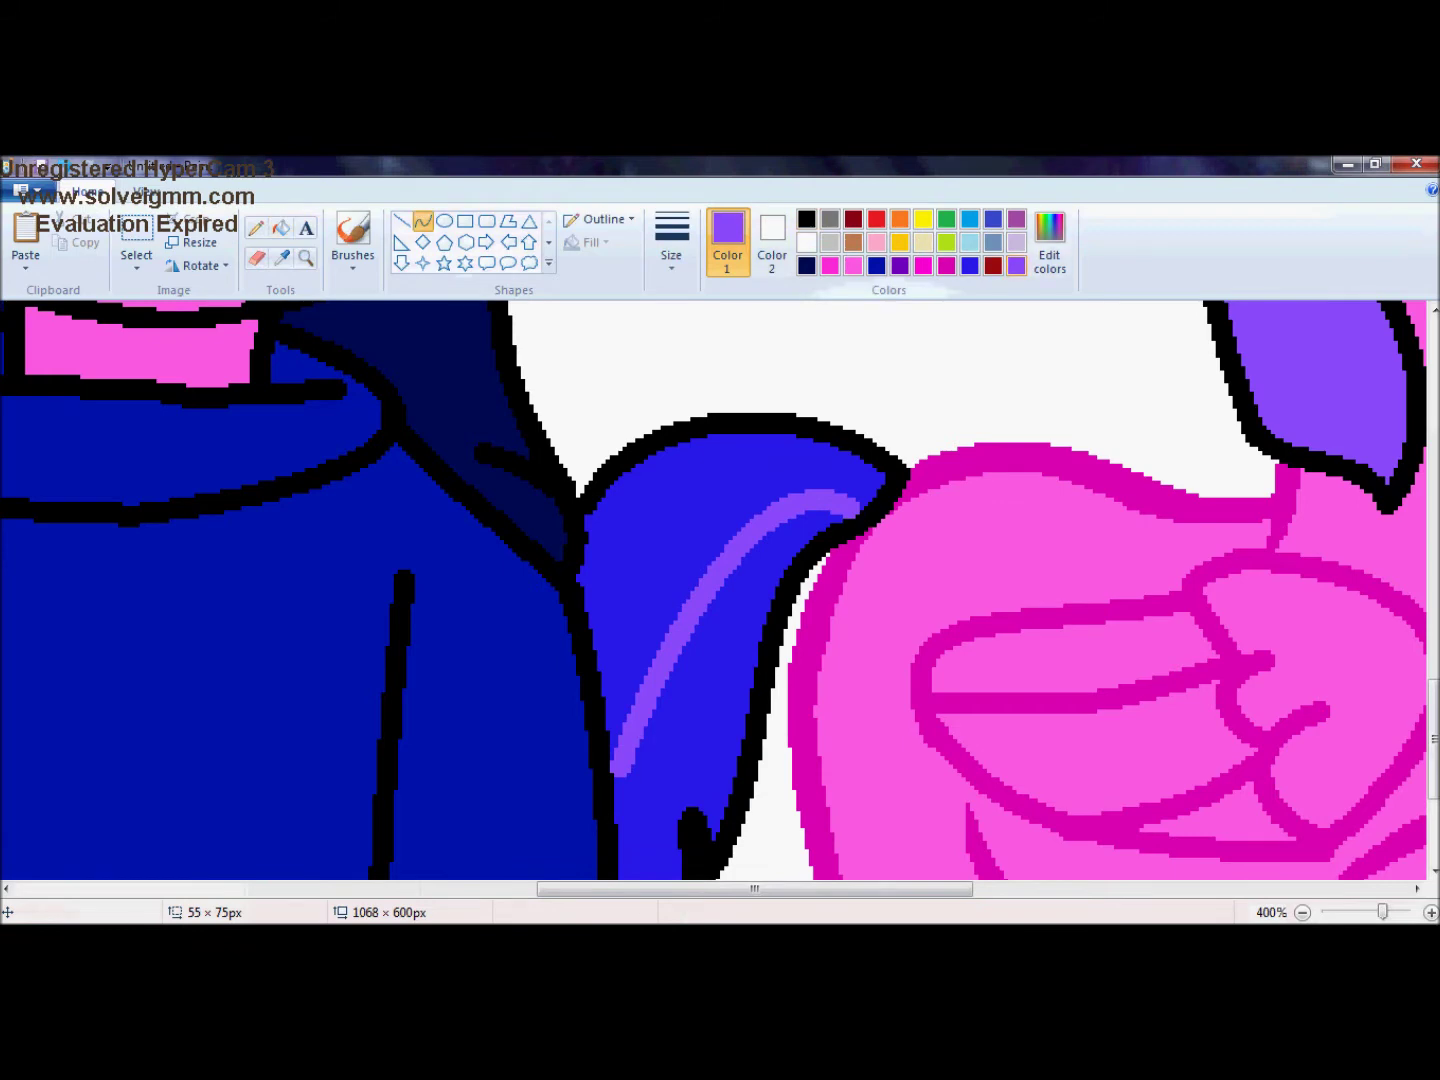
{"action": "left_click_drag", "start_coordinate": [595, 636], "coordinate": [862, 448]}
{"action": "left_click_drag", "start_coordinate": [700, 560], "coordinate": [660, 520]}
{"action": "left_click", "coordinate": [946, 265]}
{"action": "left_click", "coordinate": [281, 228]}
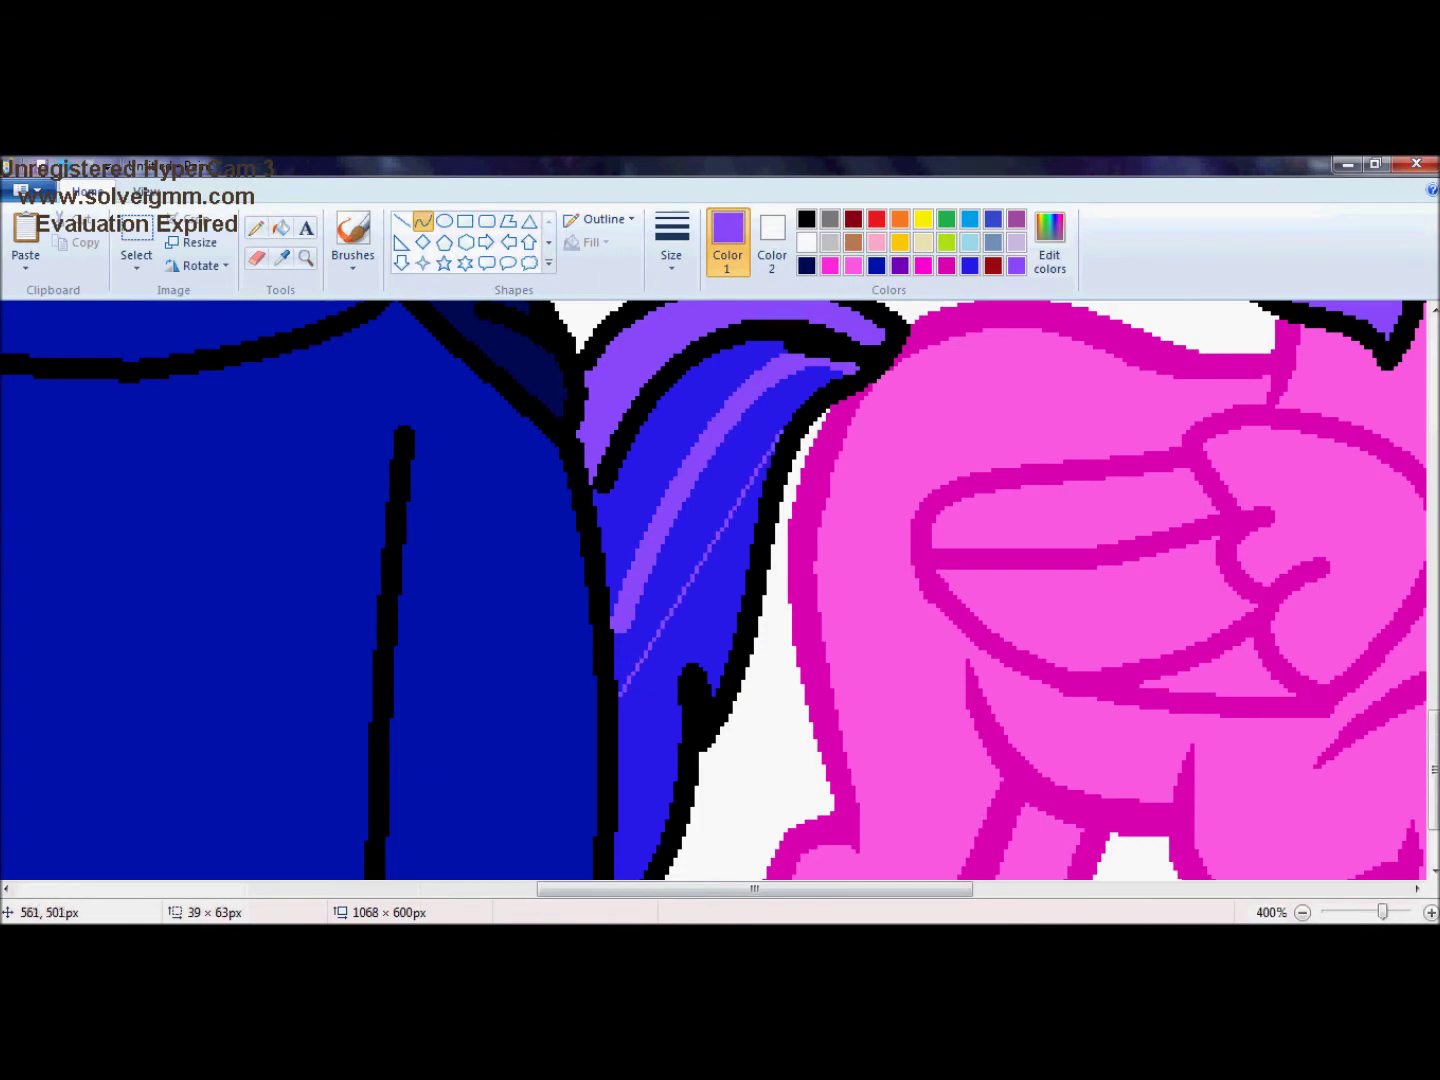
{"action": "scroll", "coordinate": [715, 590], "scroll_direction": "down", "scroll_amount": 3}
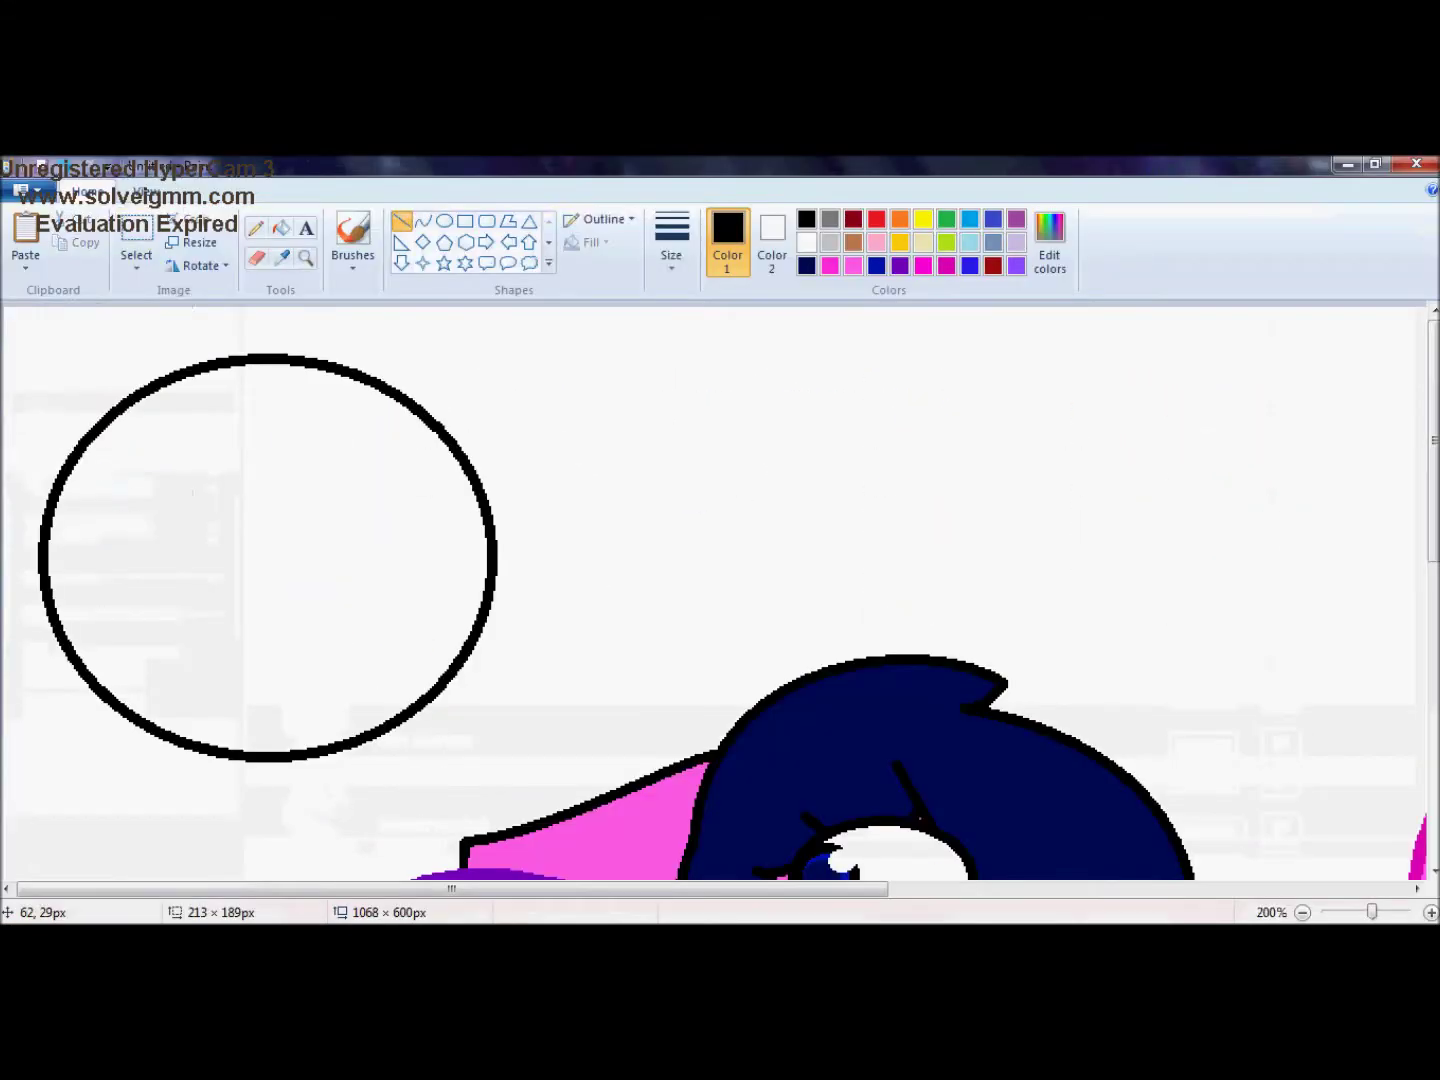
- Paste the purple picture with the letter J onto the circular head, and draw black curves for the side band and neck
{"action": "key", "text": "ctrl+v"}
{"action": "mouse_move", "coordinate": [434, 649]}
{"action": "left_mouse_down"}
{"action": "mouse_move", "coordinate": [620, 836]}
{"action": "mouse_move", "coordinate": [316, 558]}
{"action": "left_mouse_up"}
{"action": "left_click", "coordinate": [422, 220]}
{"action": "left_click_drag", "start_coordinate": [46, 515], "coordinate": [129, 515]}
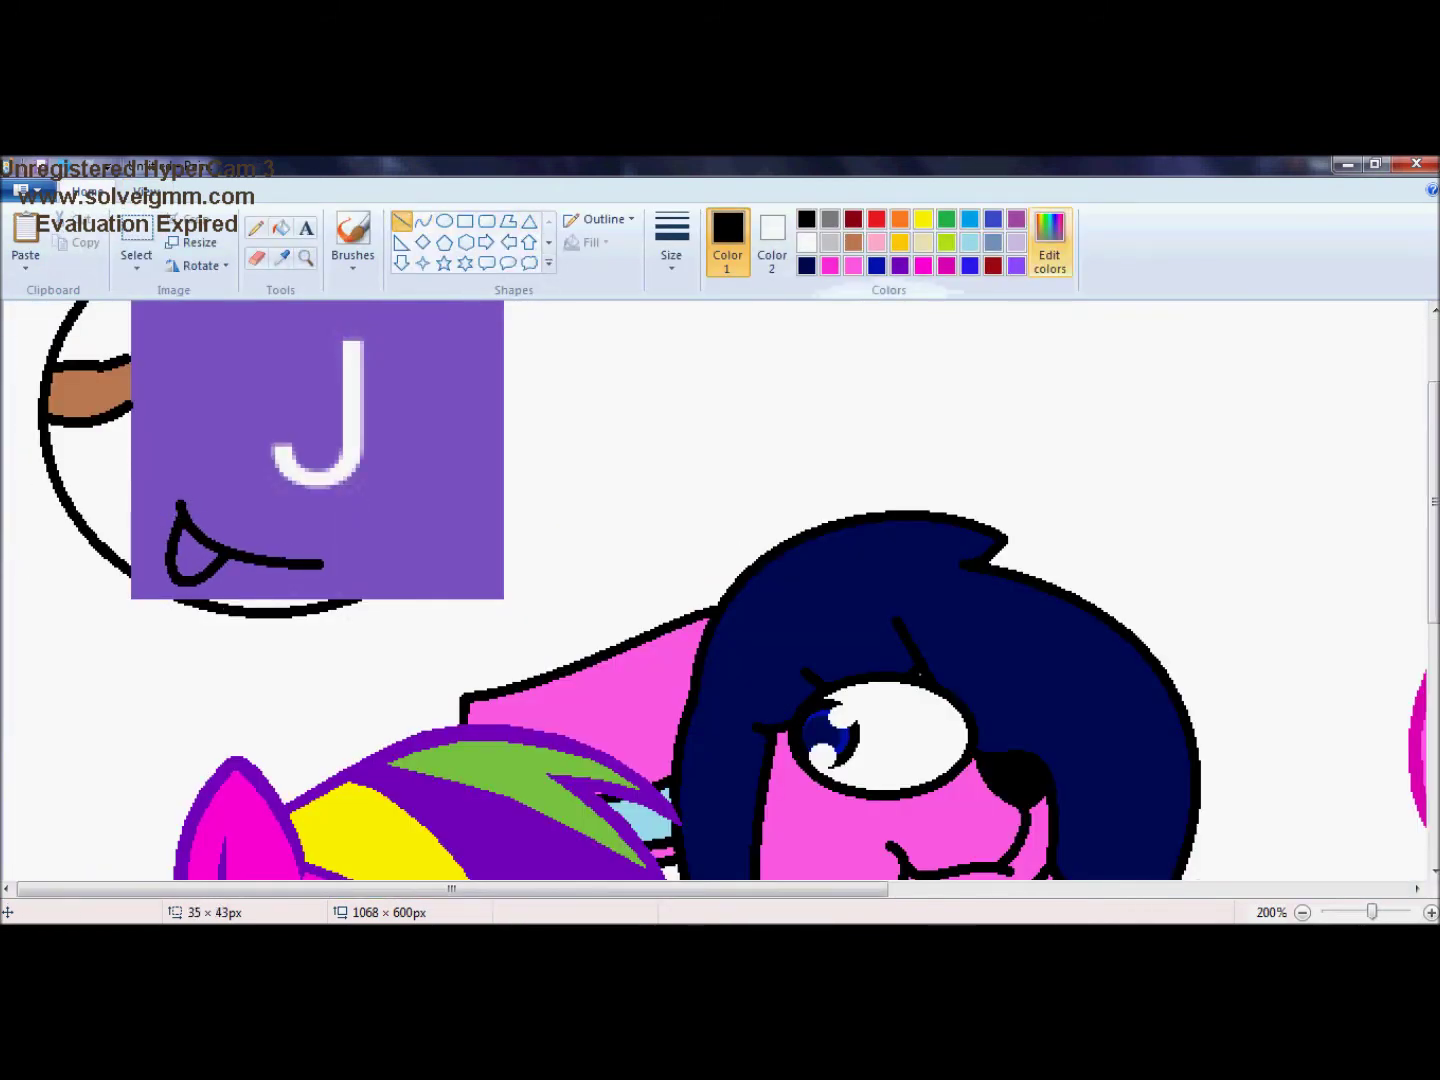
{"action": "left_click_drag", "start_coordinate": [184, 460], "coordinate": [184, 522]}
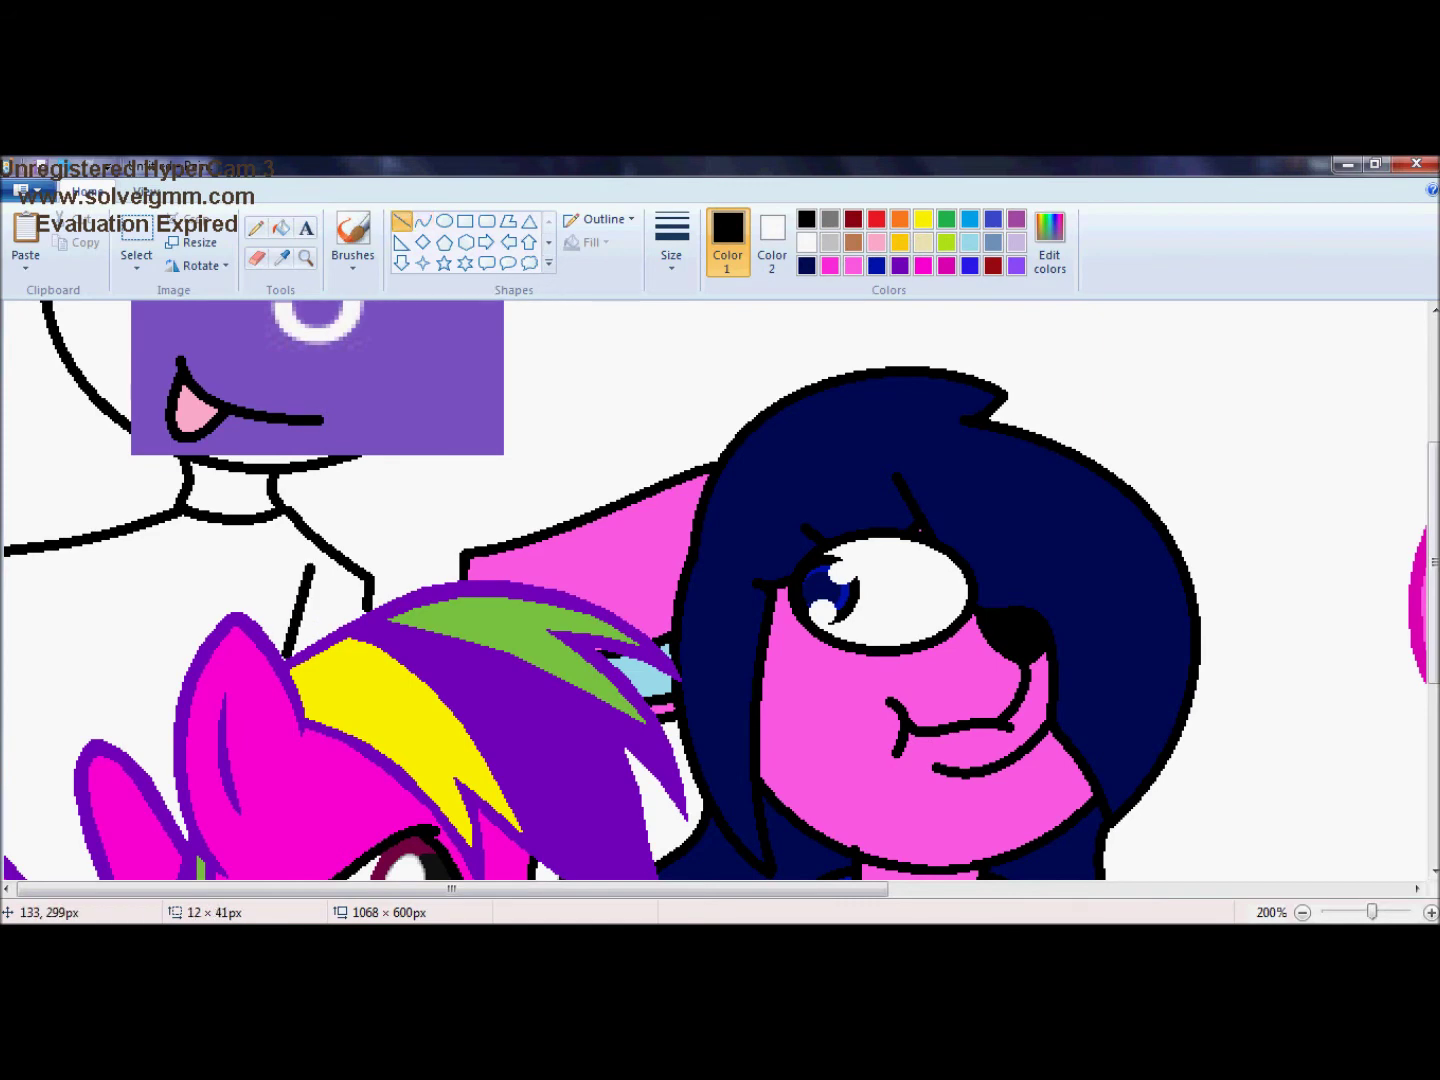
- Draw the J-faced character's arm line, shrink the pasted boy photo to 20% and place it beside the J head
{"action": "left_click_drag", "start_coordinate": [15, 720], "coordinate": [91, 485]}
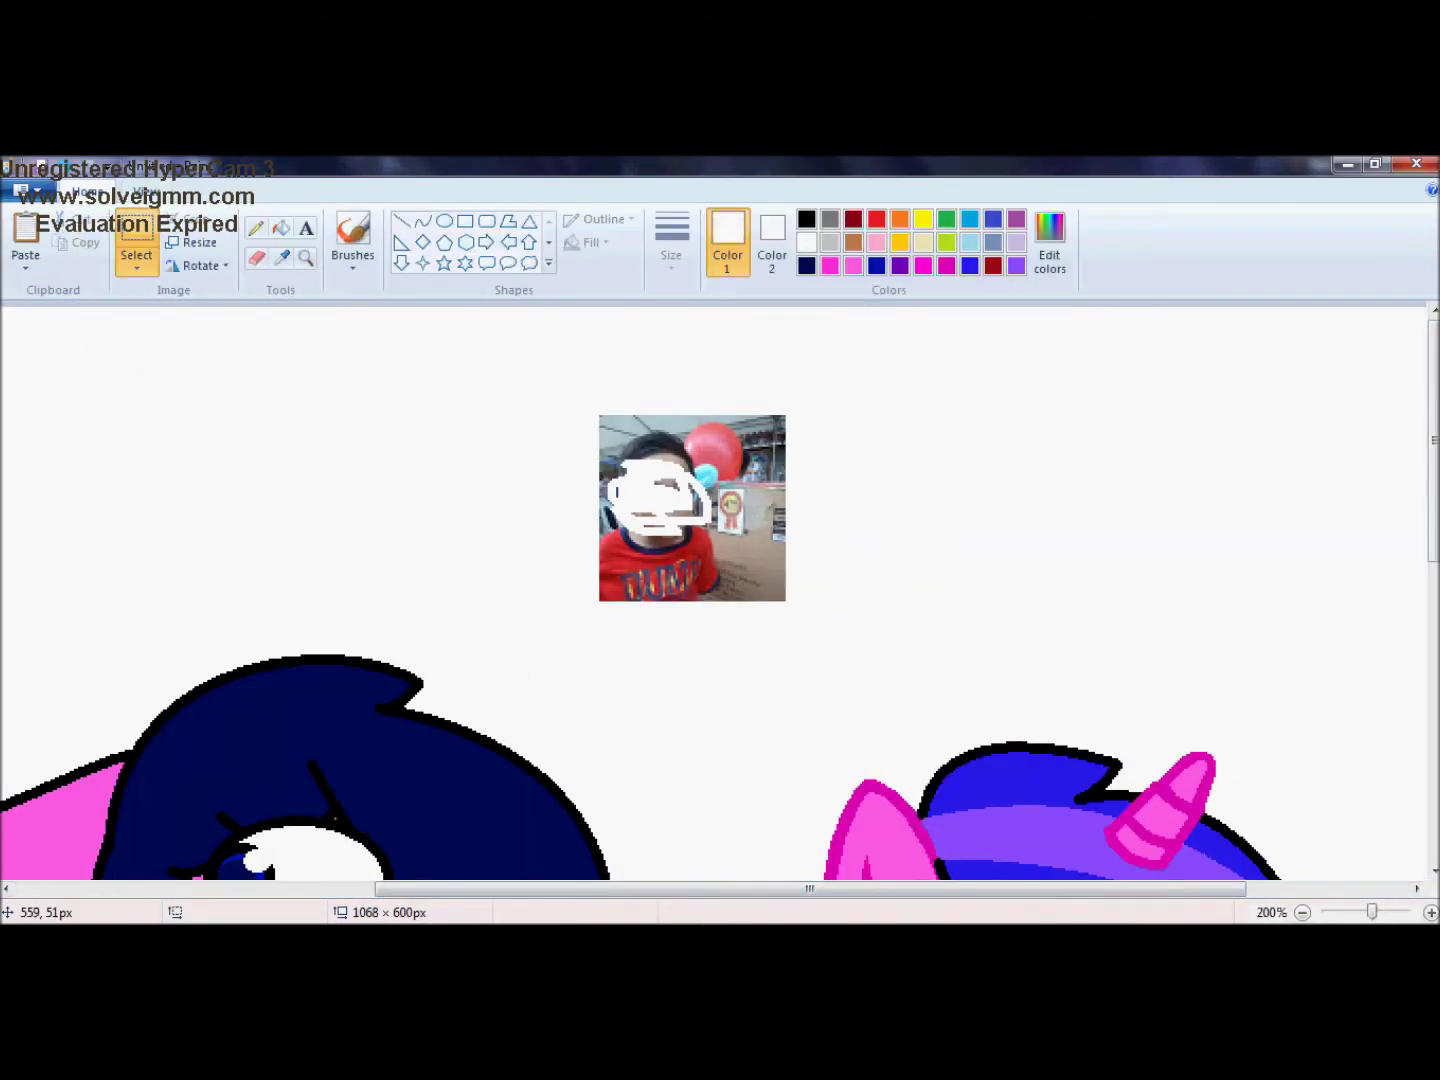
{"action": "key", "text": "Delete"}
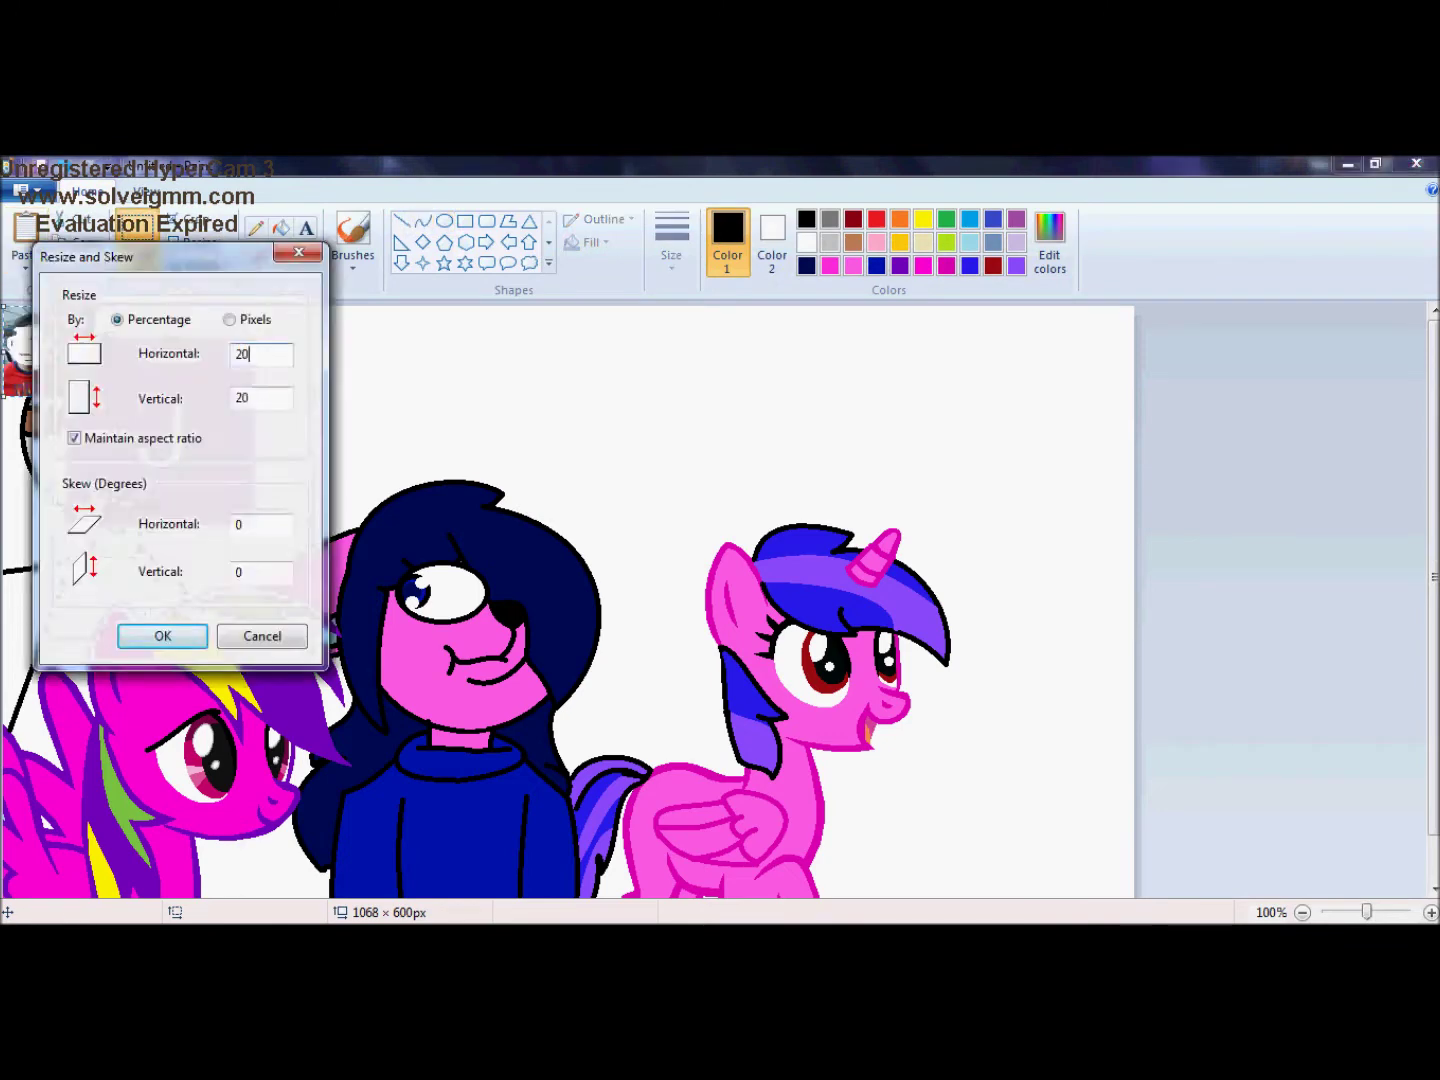
{"action": "key", "text": "Return"}
{"action": "left_click_drag", "start_coordinate": [15, 350], "coordinate": [306, 459]}
- Draw black curves above and below the boy photo to form a round head, the lower one about 124 × 46 px
{"action": "left_click_drag", "start_coordinate": [762, 385], "coordinate": [640, 325]}
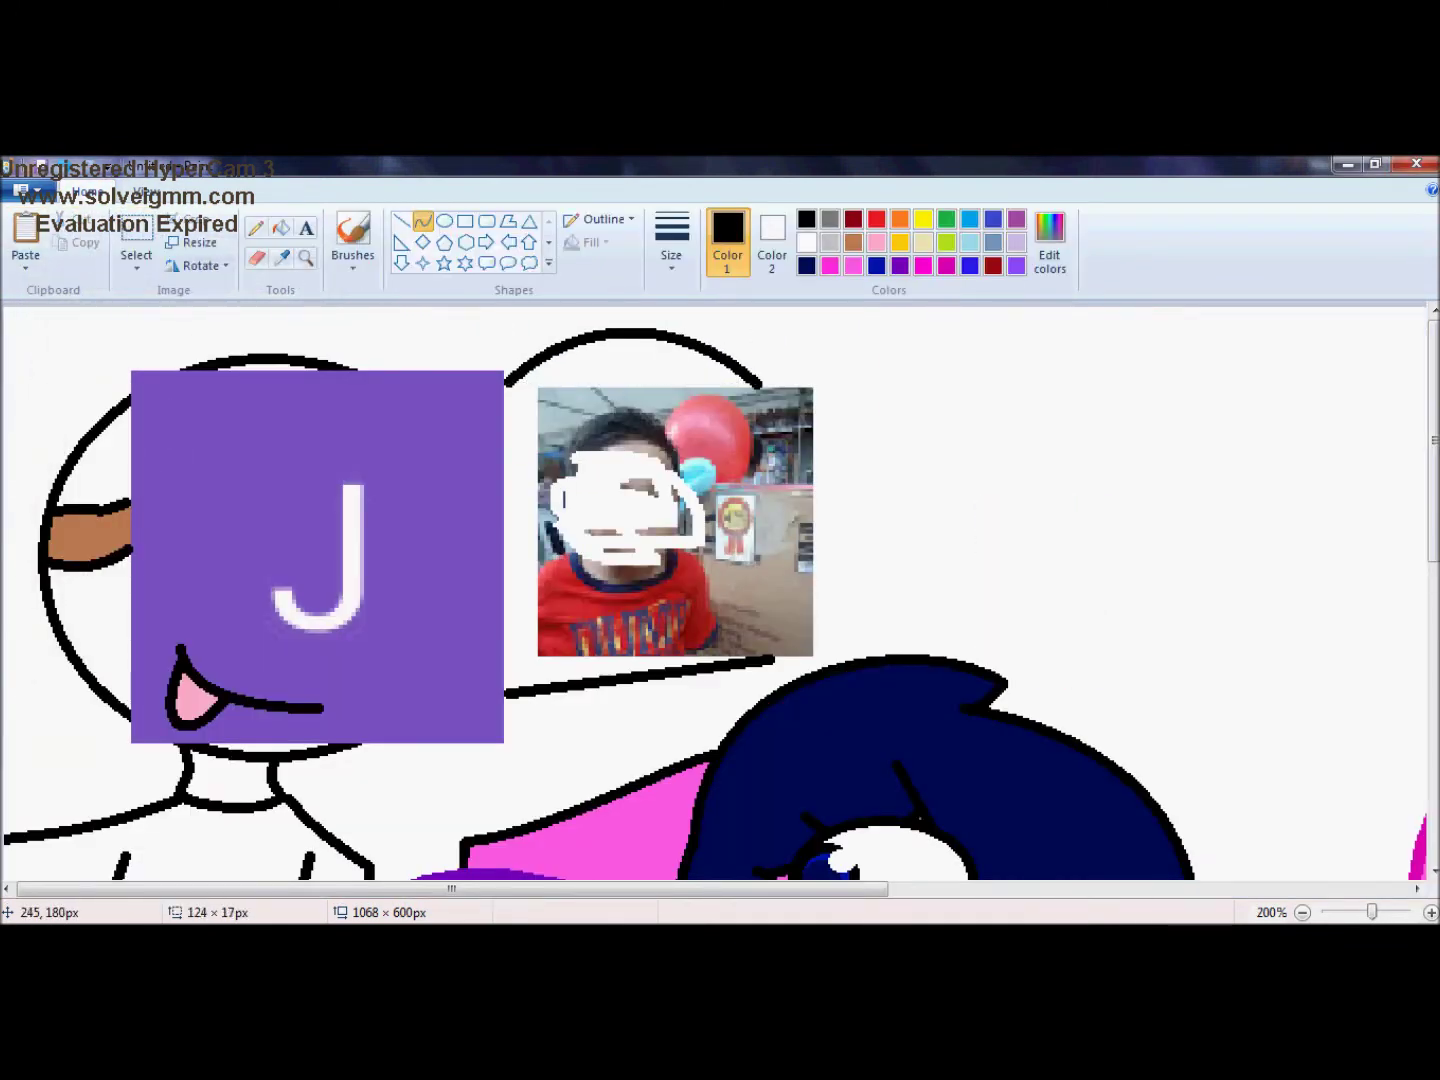
{"action": "left_click_drag", "start_coordinate": [640, 676], "coordinate": [600, 732]}
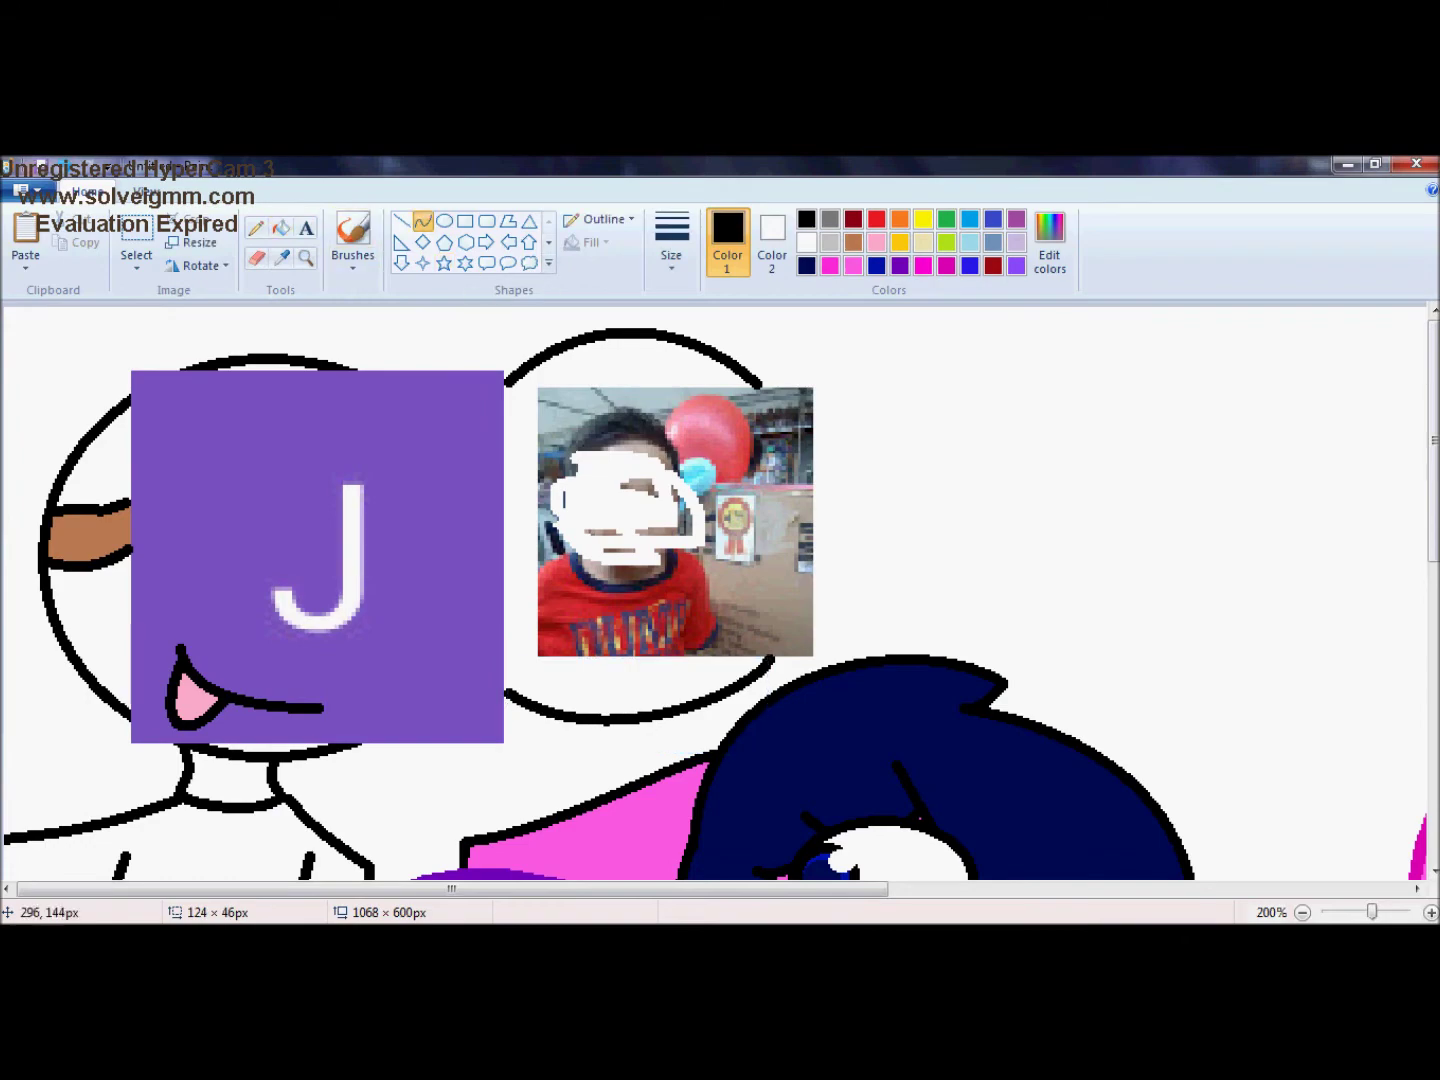
{"action": "scroll", "coordinate": [563, 497], "scroll_direction": "down", "scroll_amount": 3}
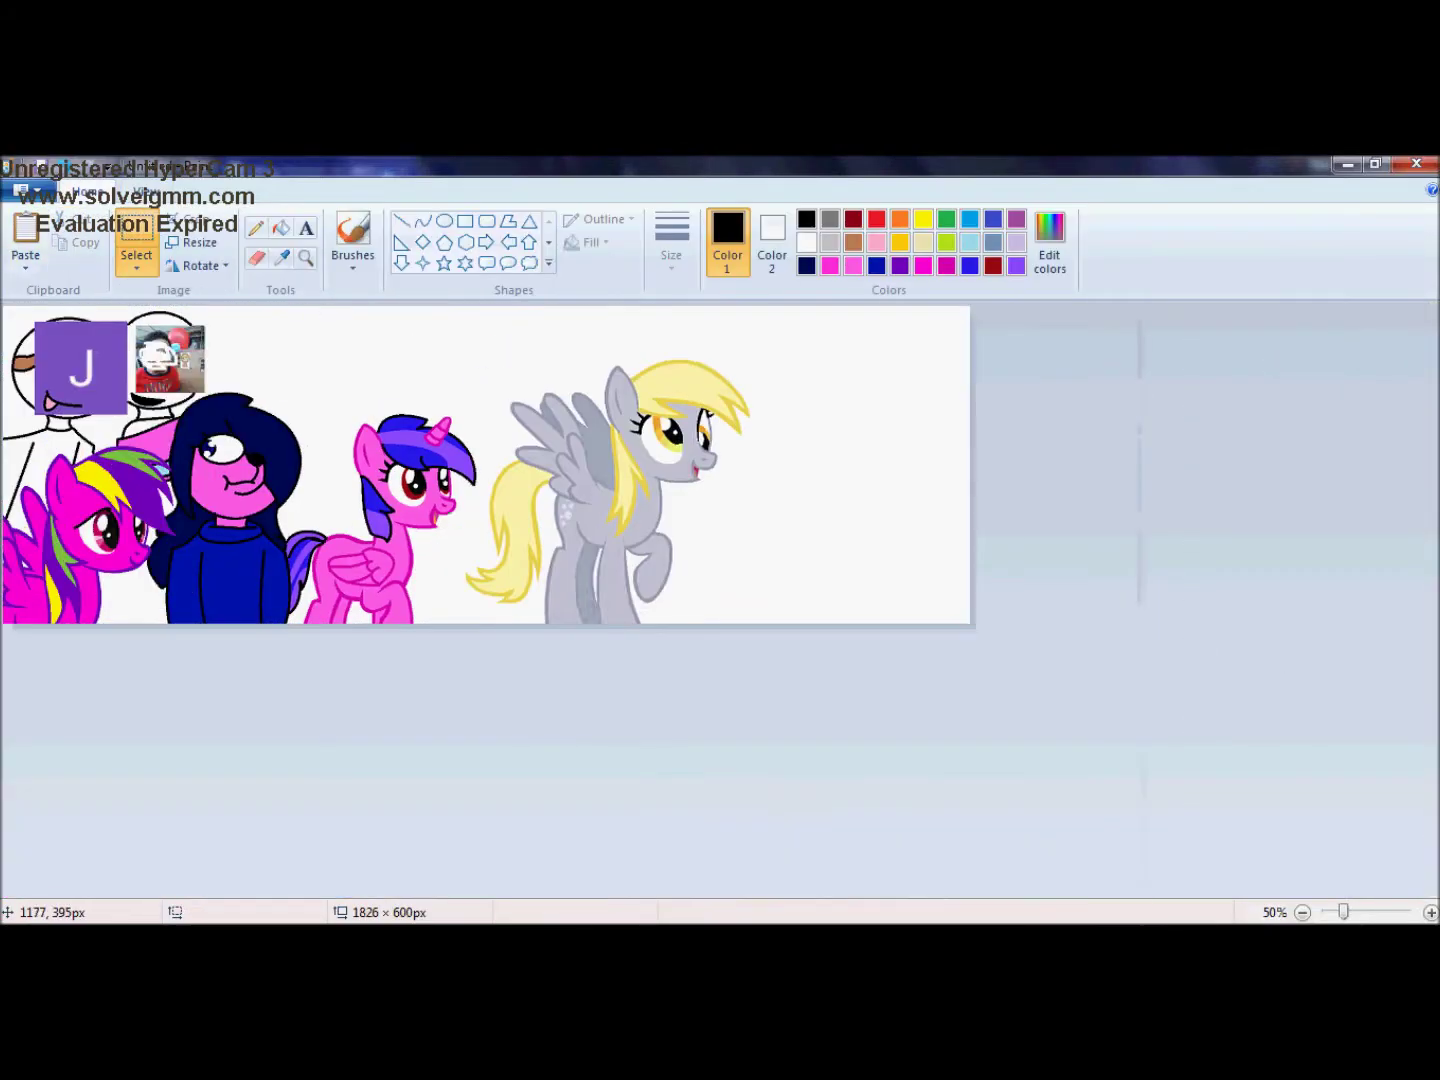
- Shrink the pasted grey pony with the yellow mane and flip it horizontally
{"action": "key", "text": "ctrl+w"}
{"action": "left_click", "coordinate": [163, 636]}
{"action": "left_click", "coordinate": [199, 264]}
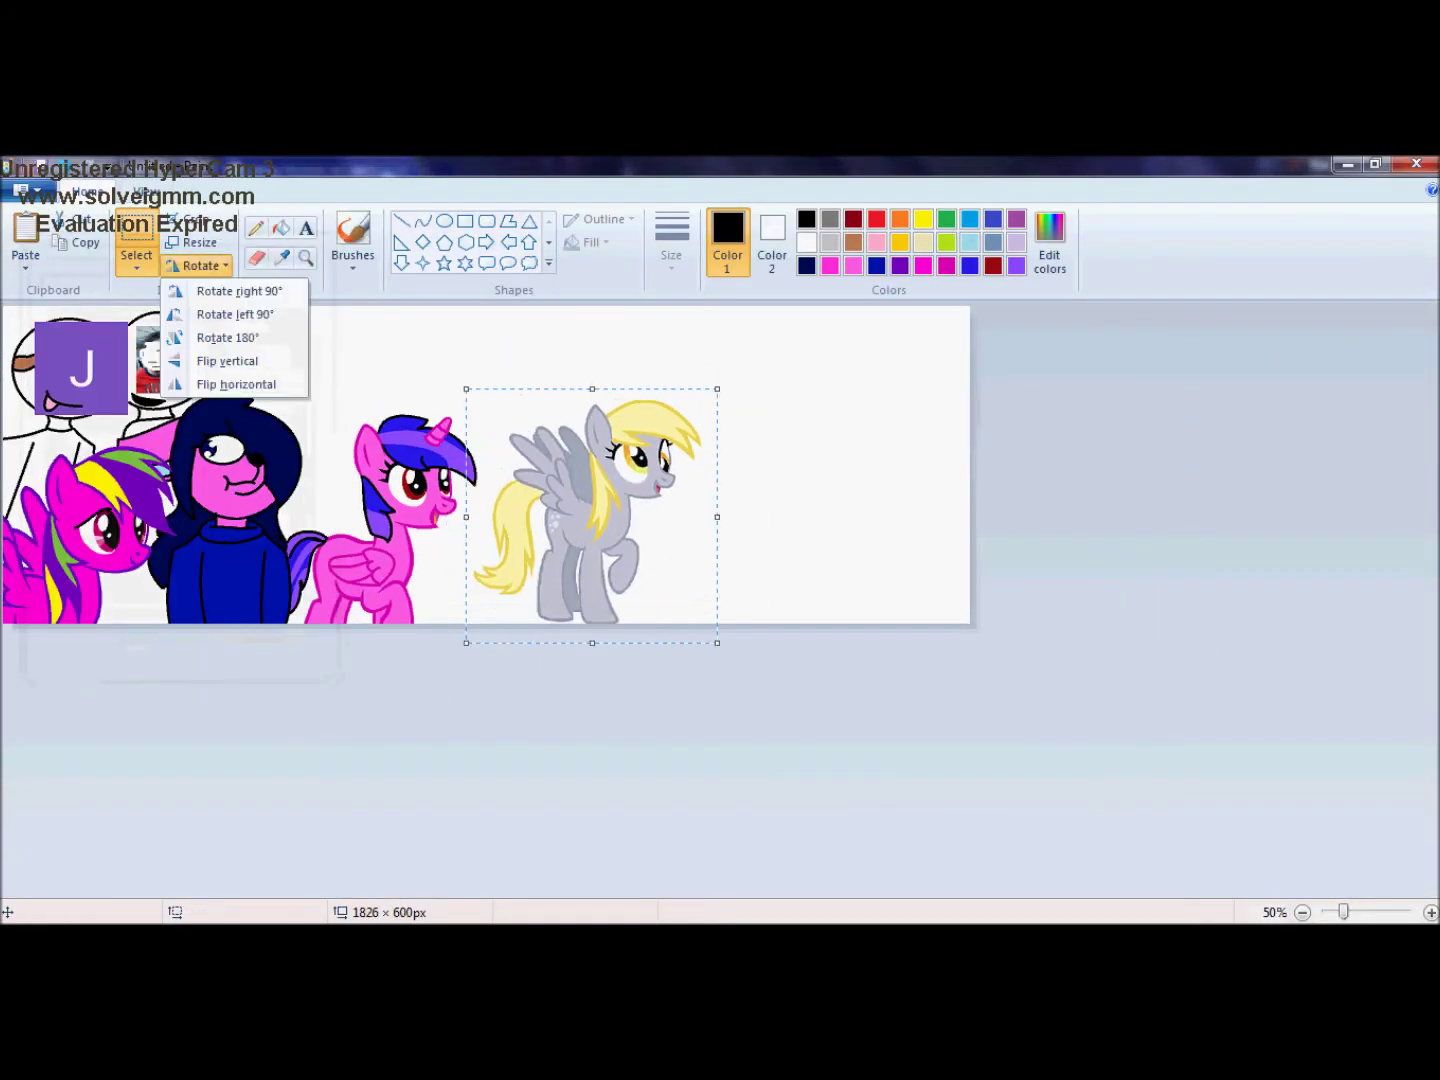
{"action": "left_click", "coordinate": [231, 382]}
- Cut out the grey pony's head, delete the remaining body and place the pasted head in the space beside the unicorn
{"action": "left_click", "coordinate": [145, 191]}
{"action": "left_click", "coordinate": [112, 257]}
{"action": "left_click", "coordinate": [88, 191]}
{"action": "scroll", "coordinate": [720, 590], "scroll_direction": "left", "scroll_amount": 5}
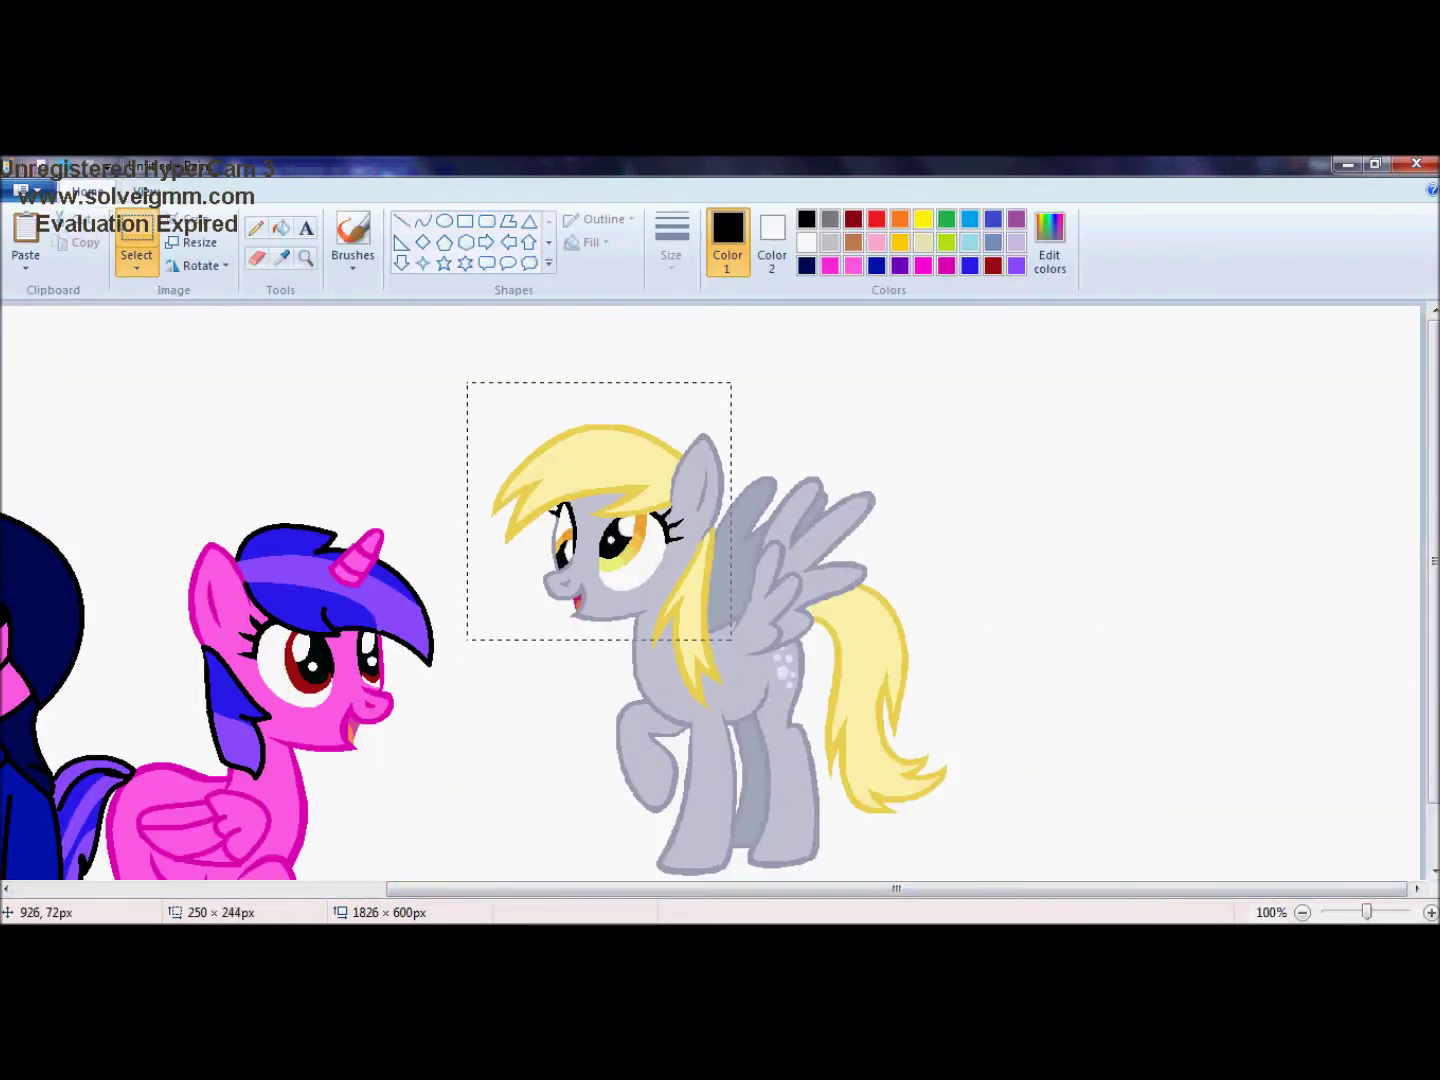
{"action": "key", "text": "ctrl+x"}
{"action": "left_click_drag", "start_coordinate": [562, 411], "coordinate": [948, 874]}
{"action": "key", "text": "Delete"}
{"action": "key", "text": "ctrl+v"}
{"action": "left_click_drag", "start_coordinate": [130, 430], "coordinate": [665, 605]}
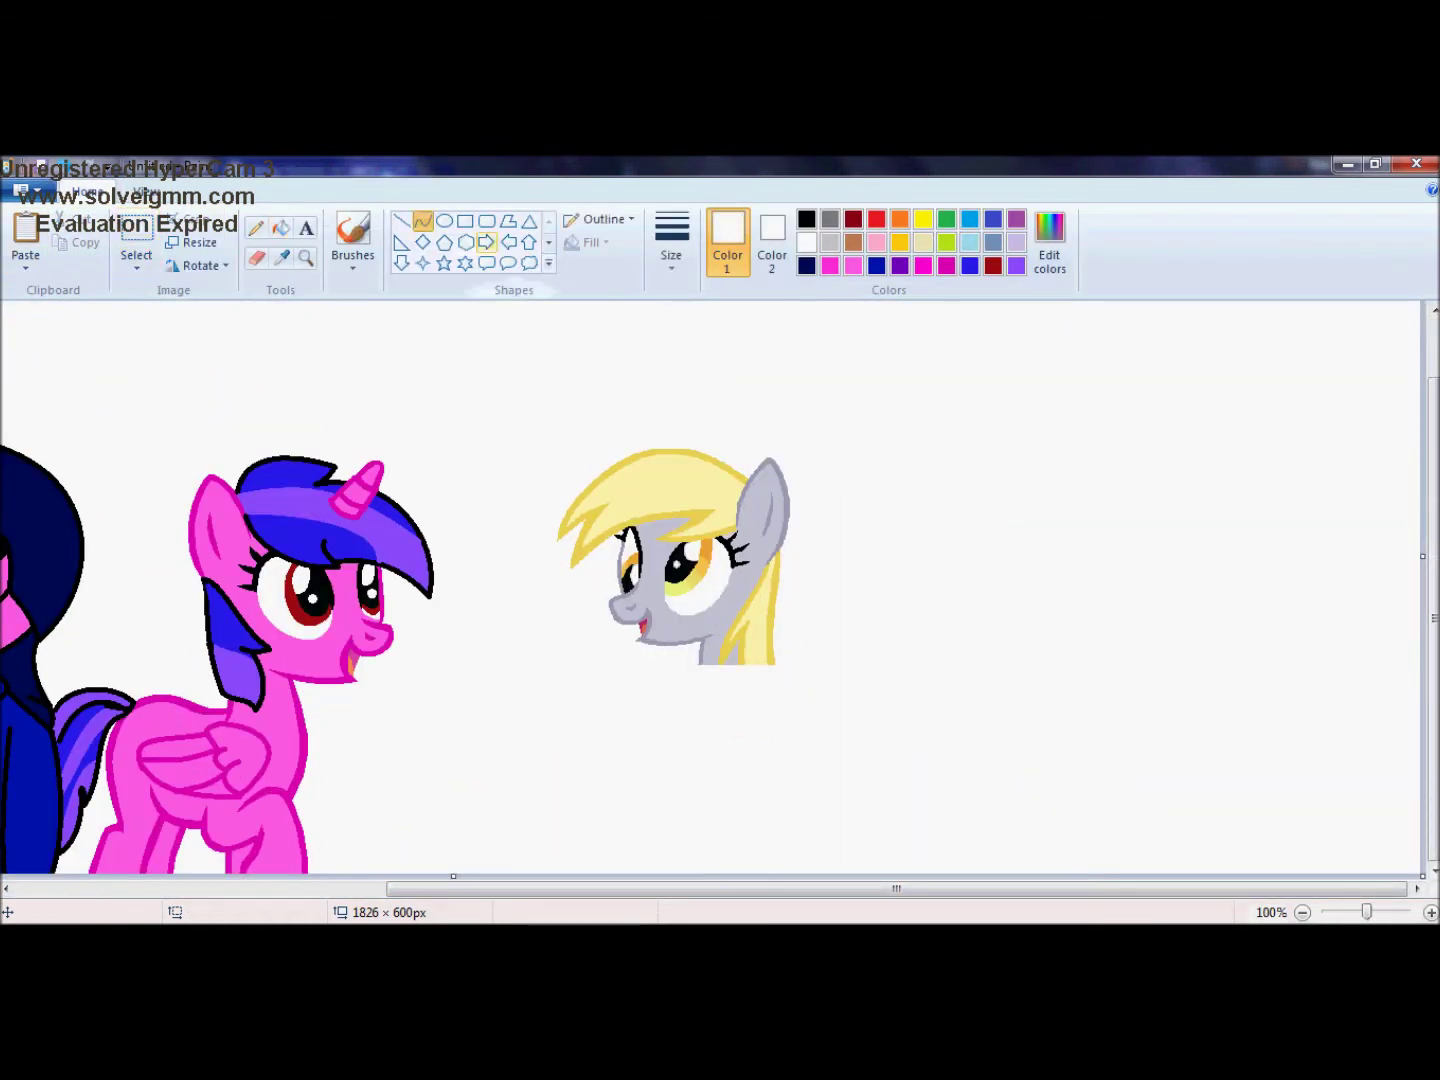
- Add a light grey custom colour and outline the grey pony's shirt below its head with curves
{"action": "left_click", "coordinate": [145, 191]}
{"action": "left_click", "coordinate": [26, 248]}
{"action": "left_click", "coordinate": [88, 191]}
{"action": "left_click", "coordinate": [422, 221]}
{"action": "left_click", "coordinate": [1049, 240]}
{"action": "left_click", "coordinate": [517, 691]}
{"action": "mouse_move", "coordinate": [465, 592]}
{"action": "left_mouse_down"}
{"action": "mouse_move", "coordinate": [392, 727]}
{"action": "mouse_move", "coordinate": [412, 842]}
{"action": "left_mouse_up"}
{"action": "scroll", "coordinate": [700, 600], "scroll_direction": "down", "scroll_amount": 3}
{"action": "left_click_drag", "start_coordinate": [630, 668], "coordinate": [532, 718]}
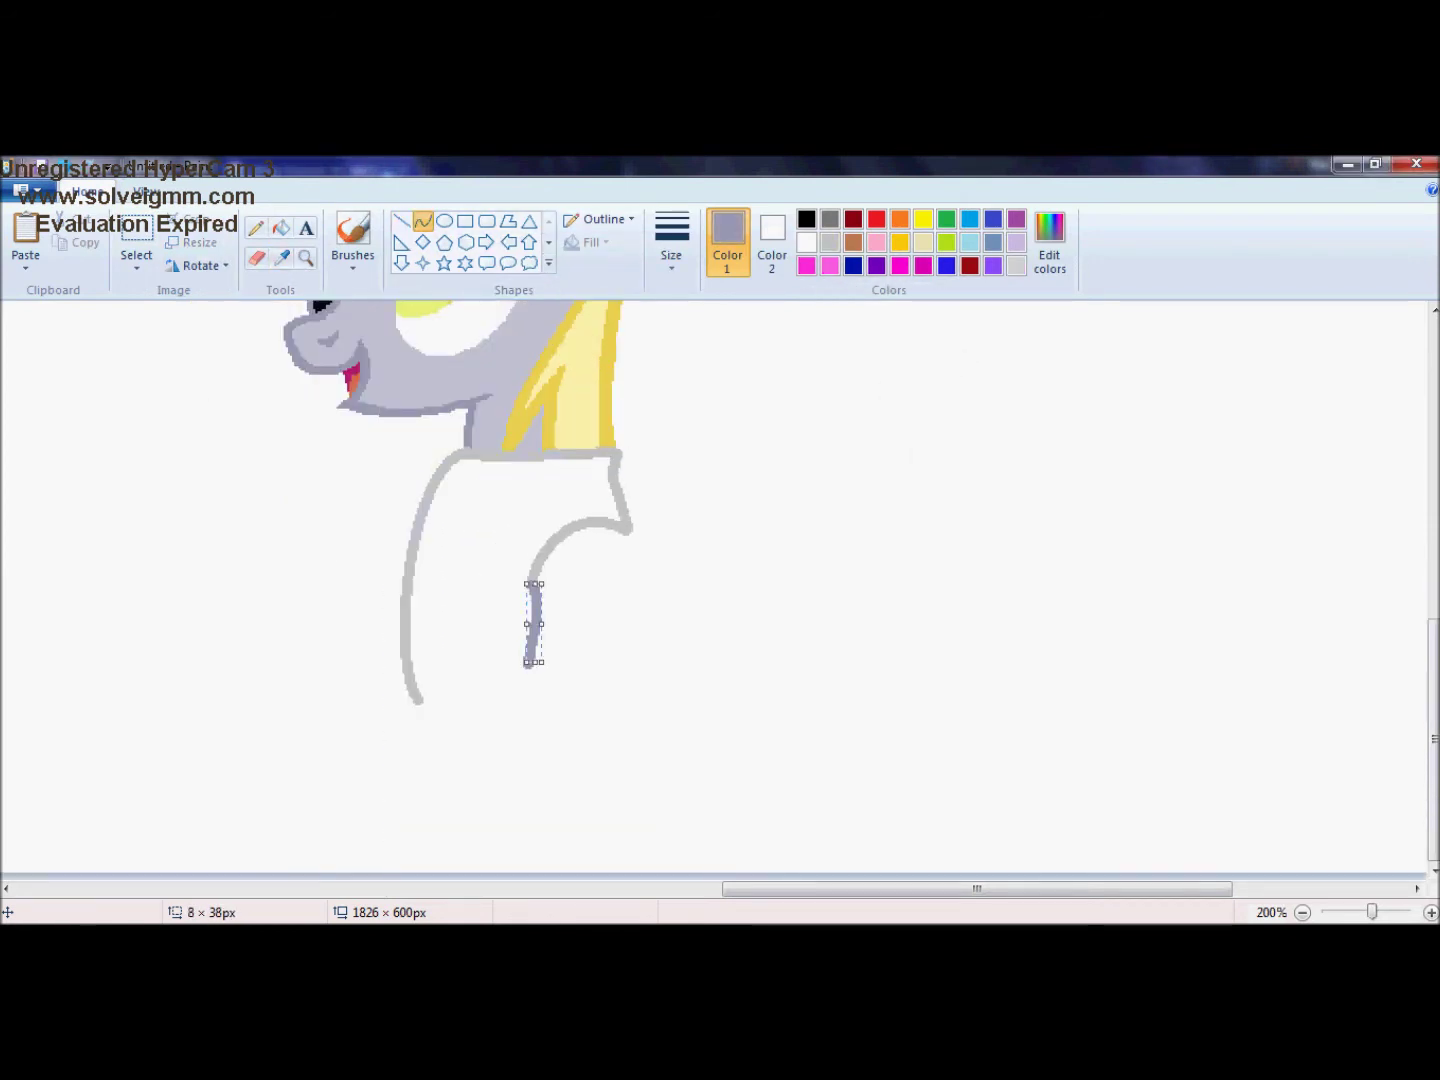
- Outline the pony's bent arm across the shirt in grey-purple, with an outer curve about 20 × 101 px
{"action": "left_click_drag", "start_coordinate": [376, 600], "coordinate": [352, 608]}
{"action": "left_click_drag", "start_coordinate": [372, 665], "coordinate": [636, 753]}
{"action": "left_click_drag", "start_coordinate": [505, 725], "coordinate": [480, 745]}
{"action": "left_click_drag", "start_coordinate": [630, 535], "coordinate": [650, 662]}
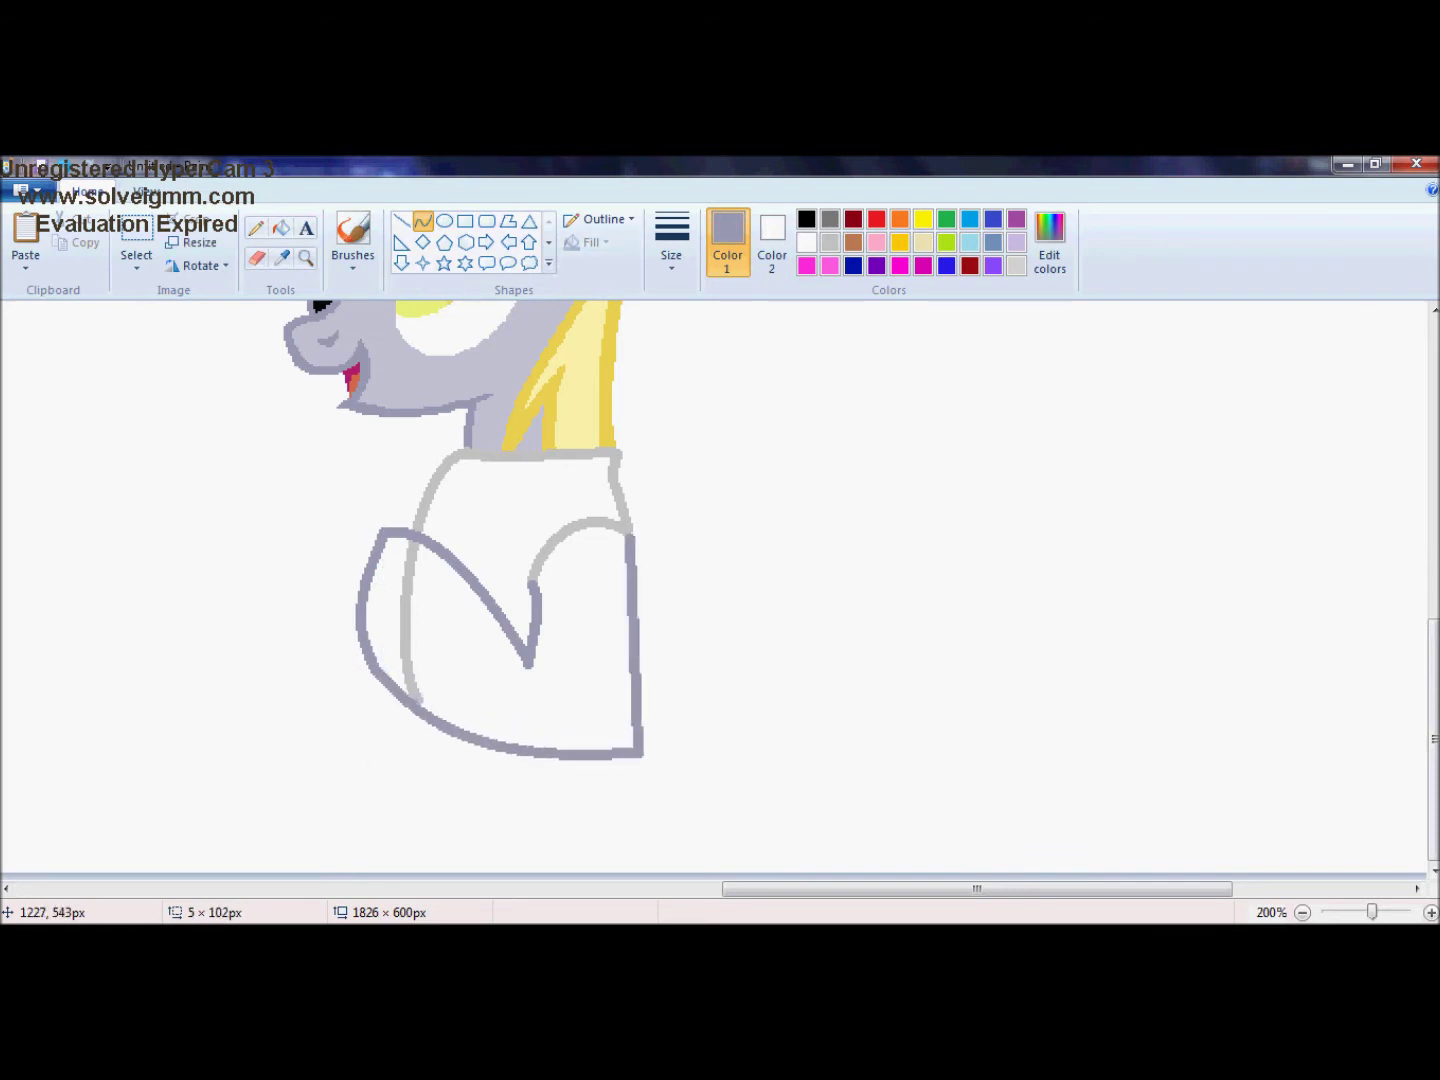
- Fill the bent arm with pale grey-purple and the upper shirt with light grey
{"action": "left_click", "coordinate": [590, 650]}
{"action": "left_click", "coordinate": [385, 620]}
{"action": "left_click", "coordinate": [520, 490]}
{"action": "left_click", "coordinate": [423, 221]}
{"action": "left_click", "coordinate": [806, 241]}
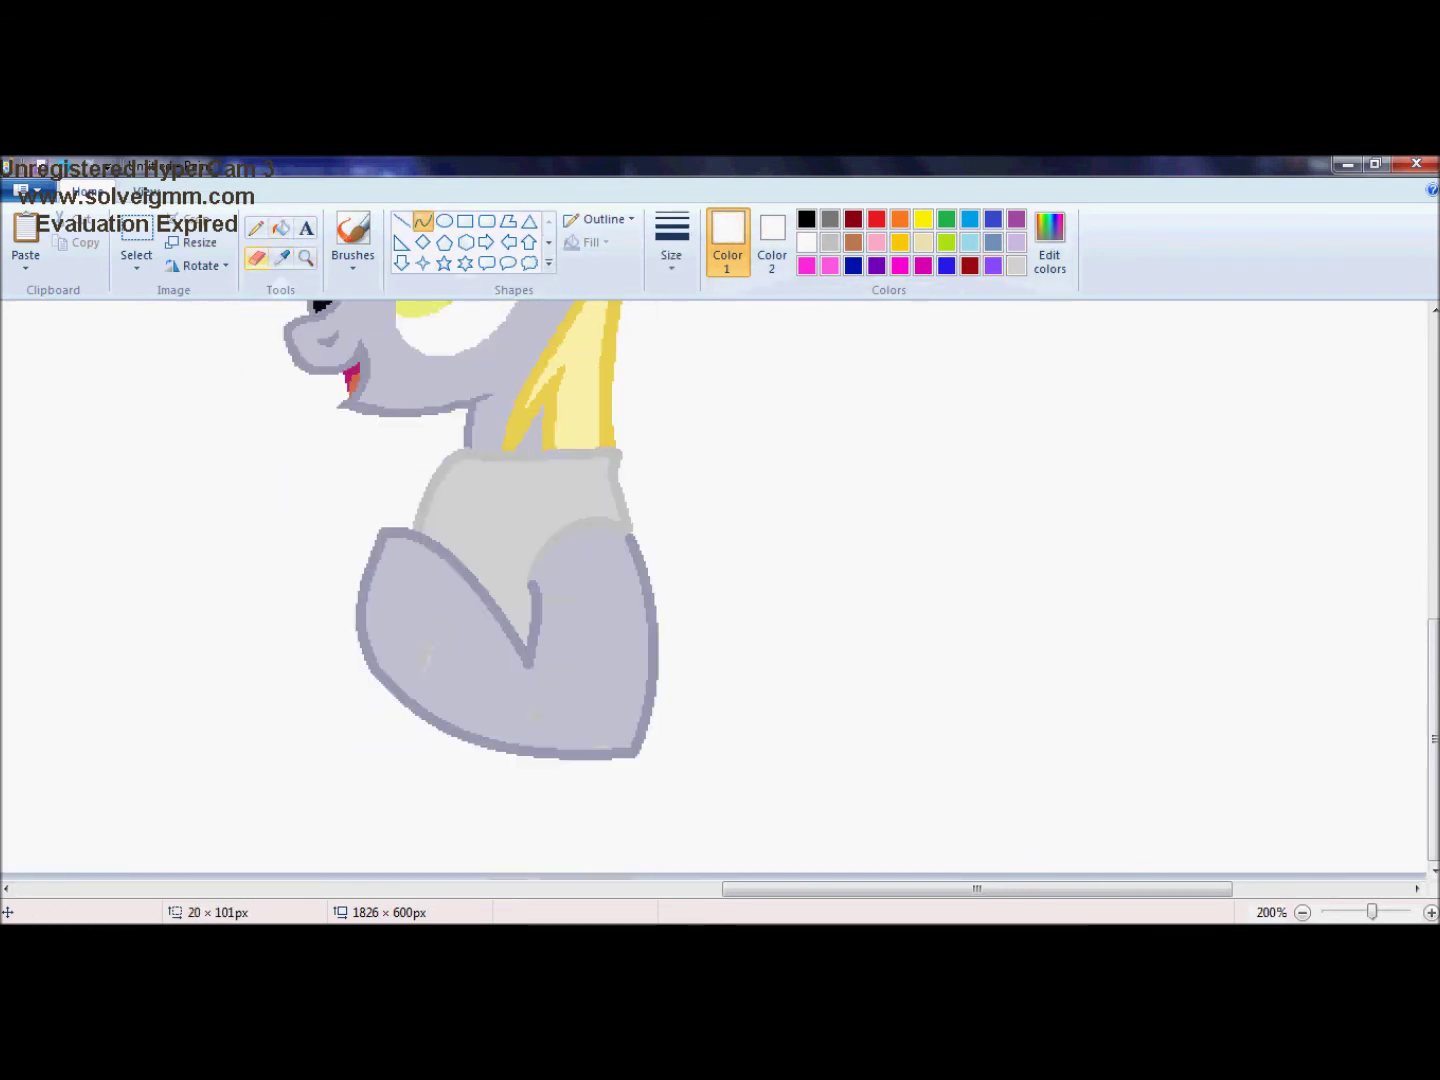
- Draw the grey-purple outline of the far arm curving from the pony's shoulder down beside the bent arm
{"action": "left_click_drag", "start_coordinate": [428, 476], "coordinate": [368, 652]}
{"action": "left_click_drag", "start_coordinate": [398, 564], "coordinate": [288, 566]}
{"action": "left_click_drag", "start_coordinate": [408, 487], "coordinate": [337, 755]}
{"action": "left_click_drag", "start_coordinate": [383, 615], "coordinate": [302, 650]}
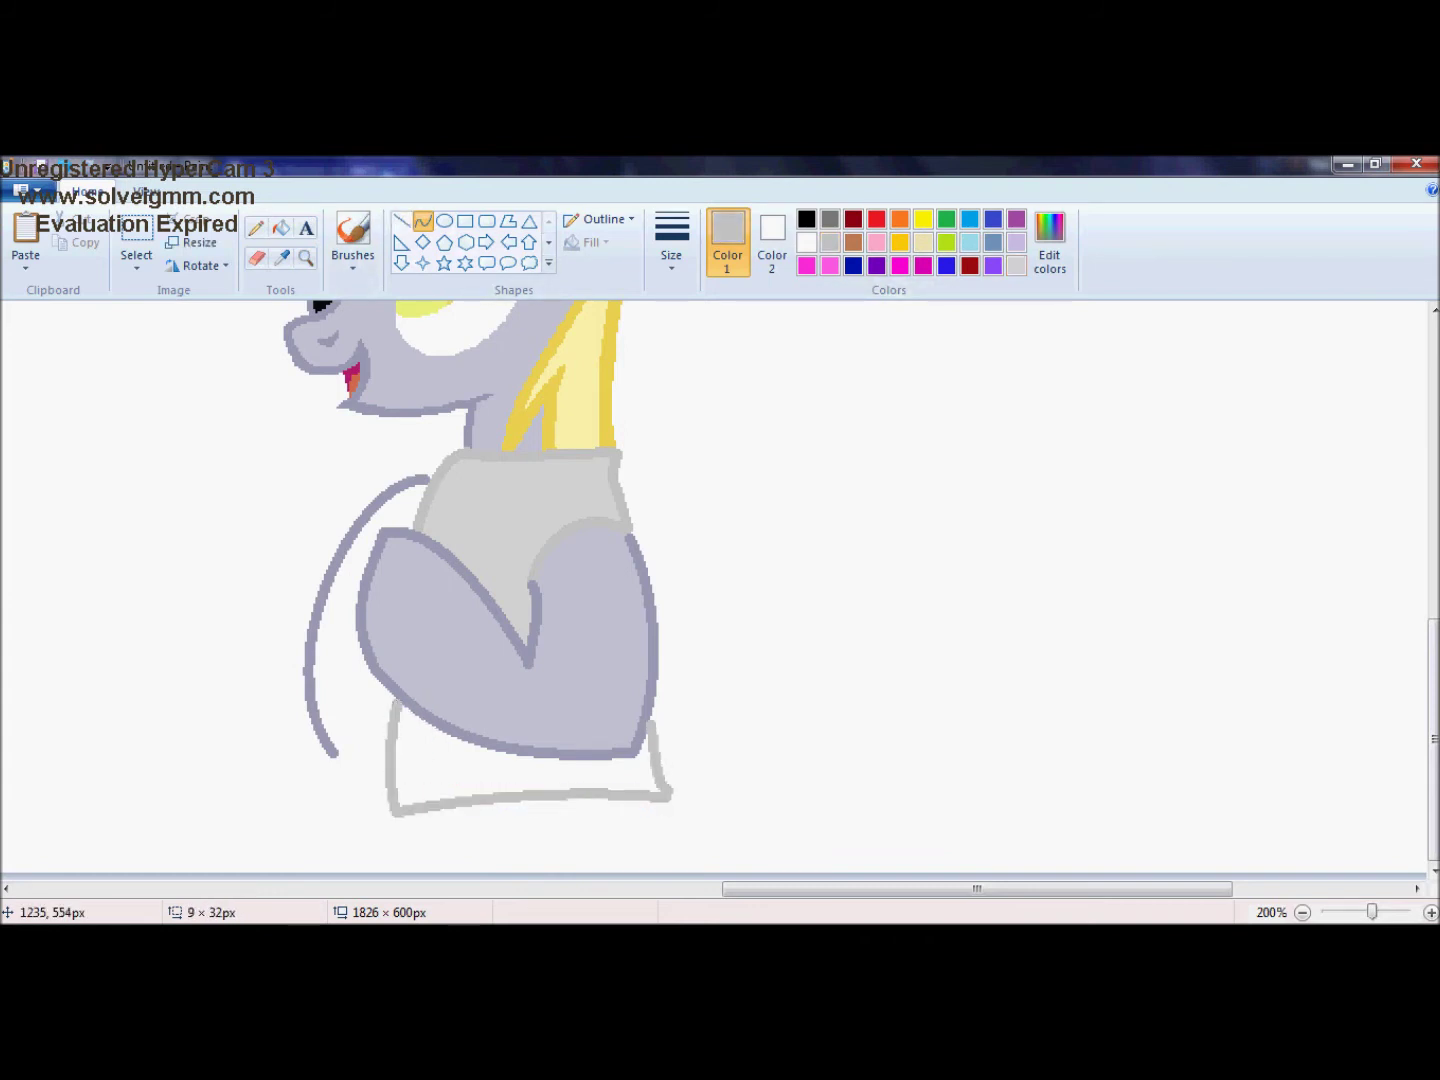
- Fill the lower shirt with light grey, and the far arm and lower body with pale grey-purple
{"action": "left_click", "coordinate": [281, 228]}
{"action": "left_click", "coordinate": [430, 775]}
{"action": "left_click", "coordinate": [450, 620]}
{"action": "left_click", "coordinate": [335, 640]}
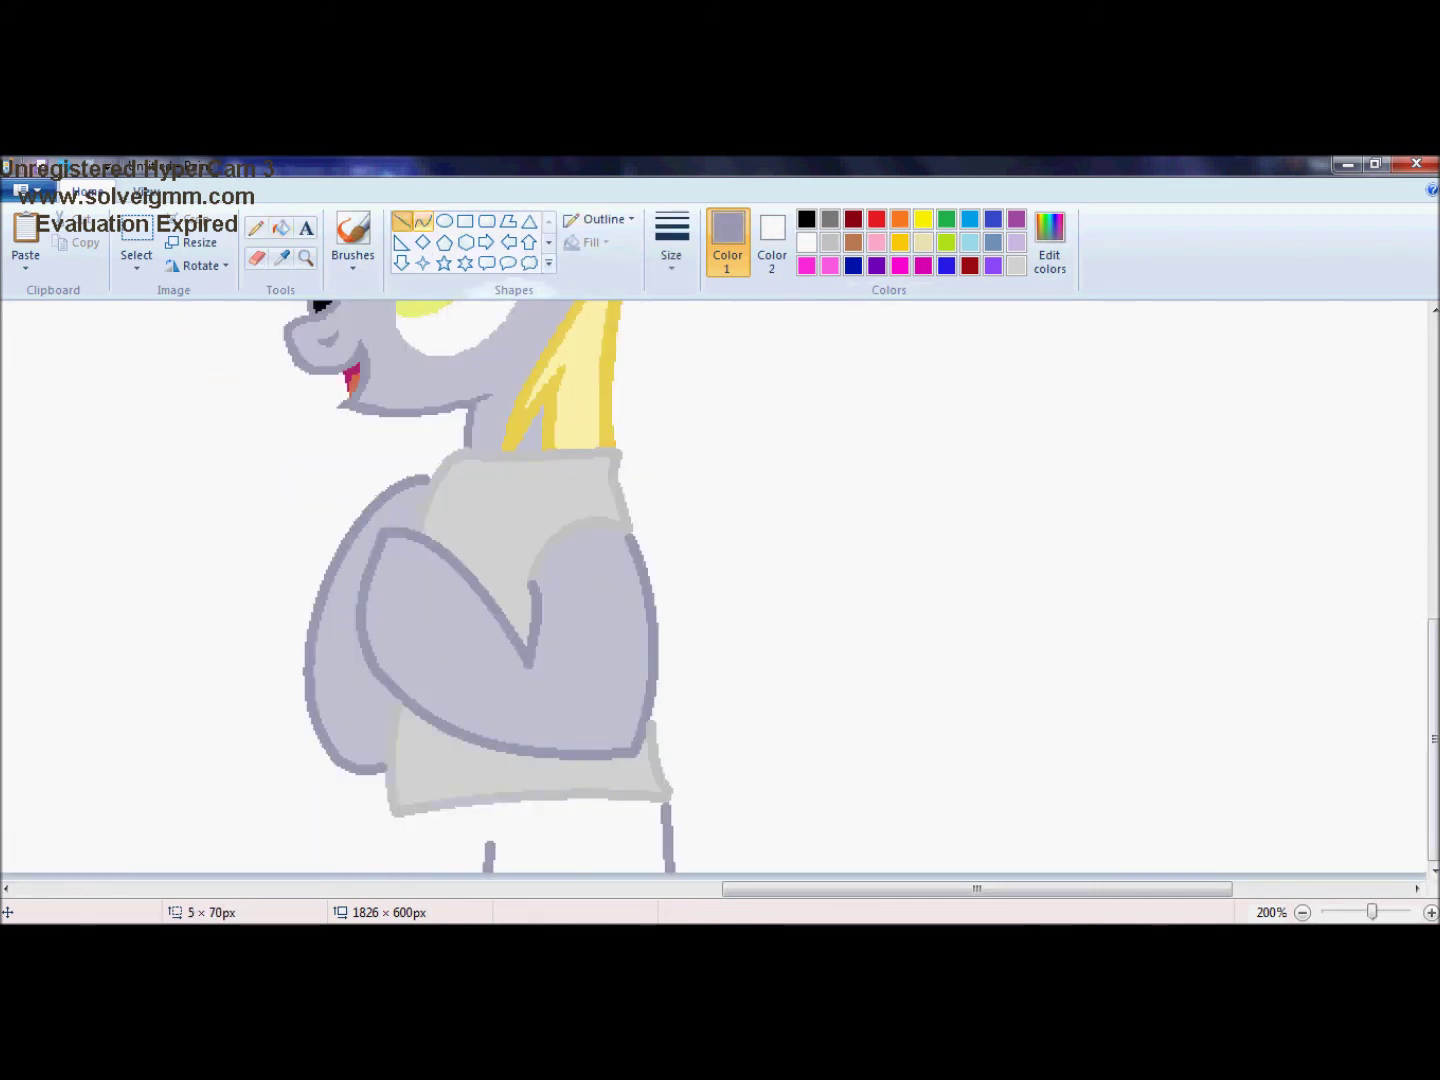
{"action": "left_click", "coordinate": [281, 228]}
{"action": "left_click", "coordinate": [520, 840]}
- Extend the pony's yellow hair lock over the shirt and outline a wing behind its back
{"action": "left_click", "coordinate": [899, 242]}
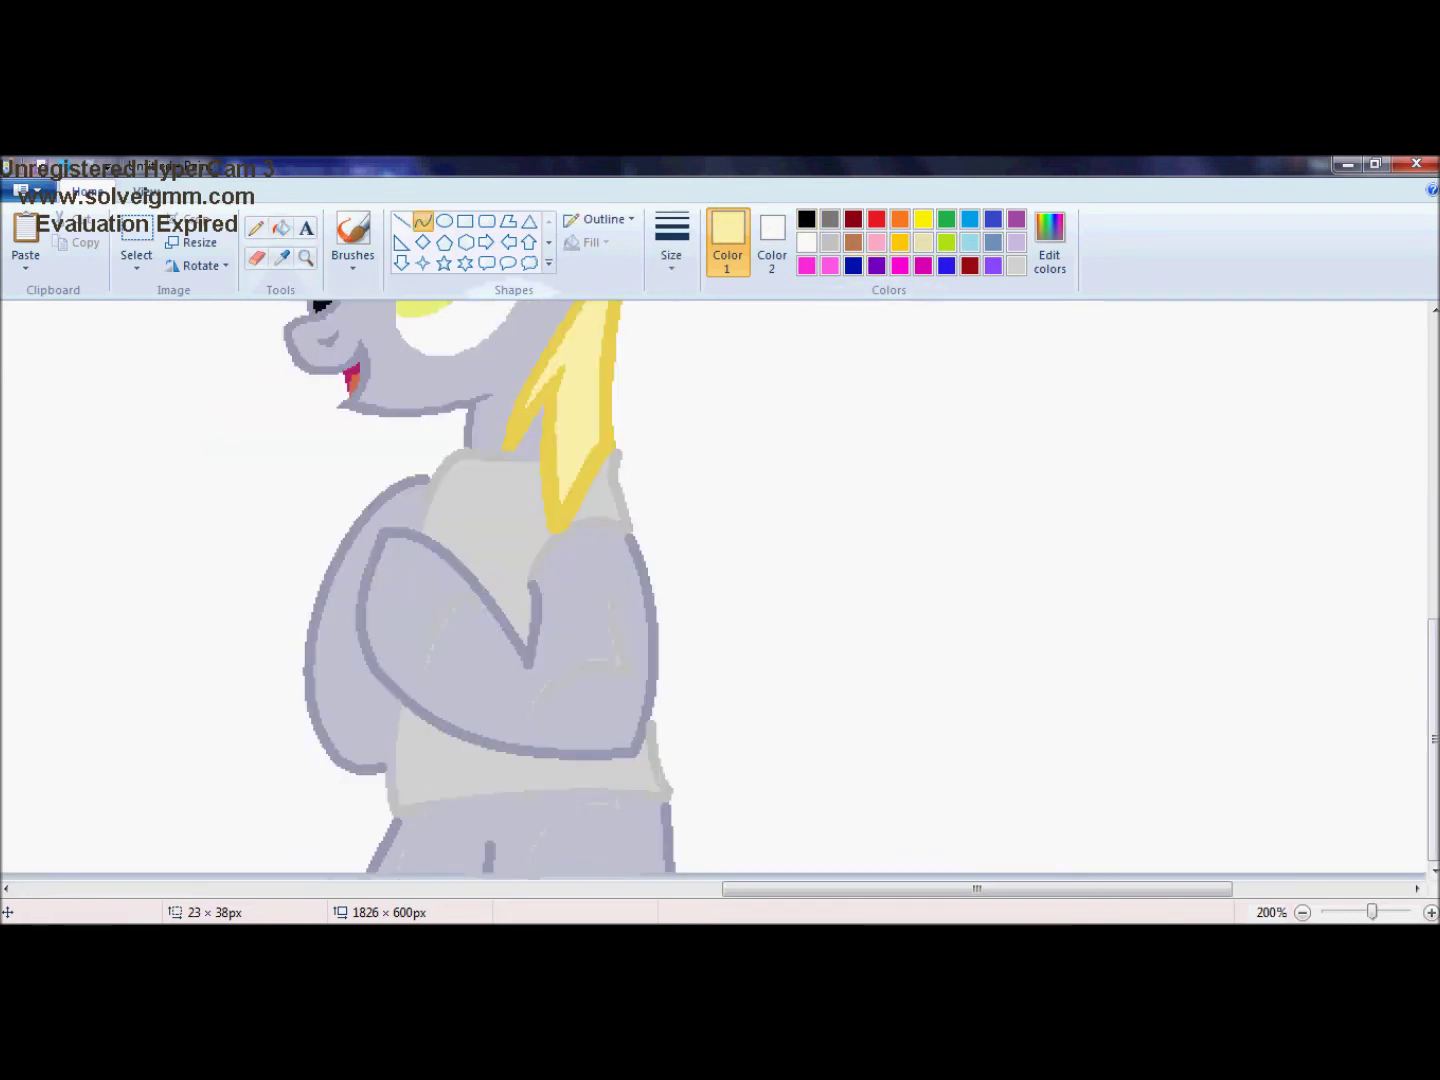
{"action": "left_click_drag", "start_coordinate": [622, 476], "coordinate": [778, 528]}
{"action": "mouse_move", "coordinate": [712, 365]}
{"action": "left_mouse_down"}
{"action": "mouse_move", "coordinate": [1029, 714]}
{"action": "mouse_move", "coordinate": [865, 787]}
{"action": "left_mouse_up"}
{"action": "left_click_drag", "start_coordinate": [687, 775], "coordinate": [795, 734]}
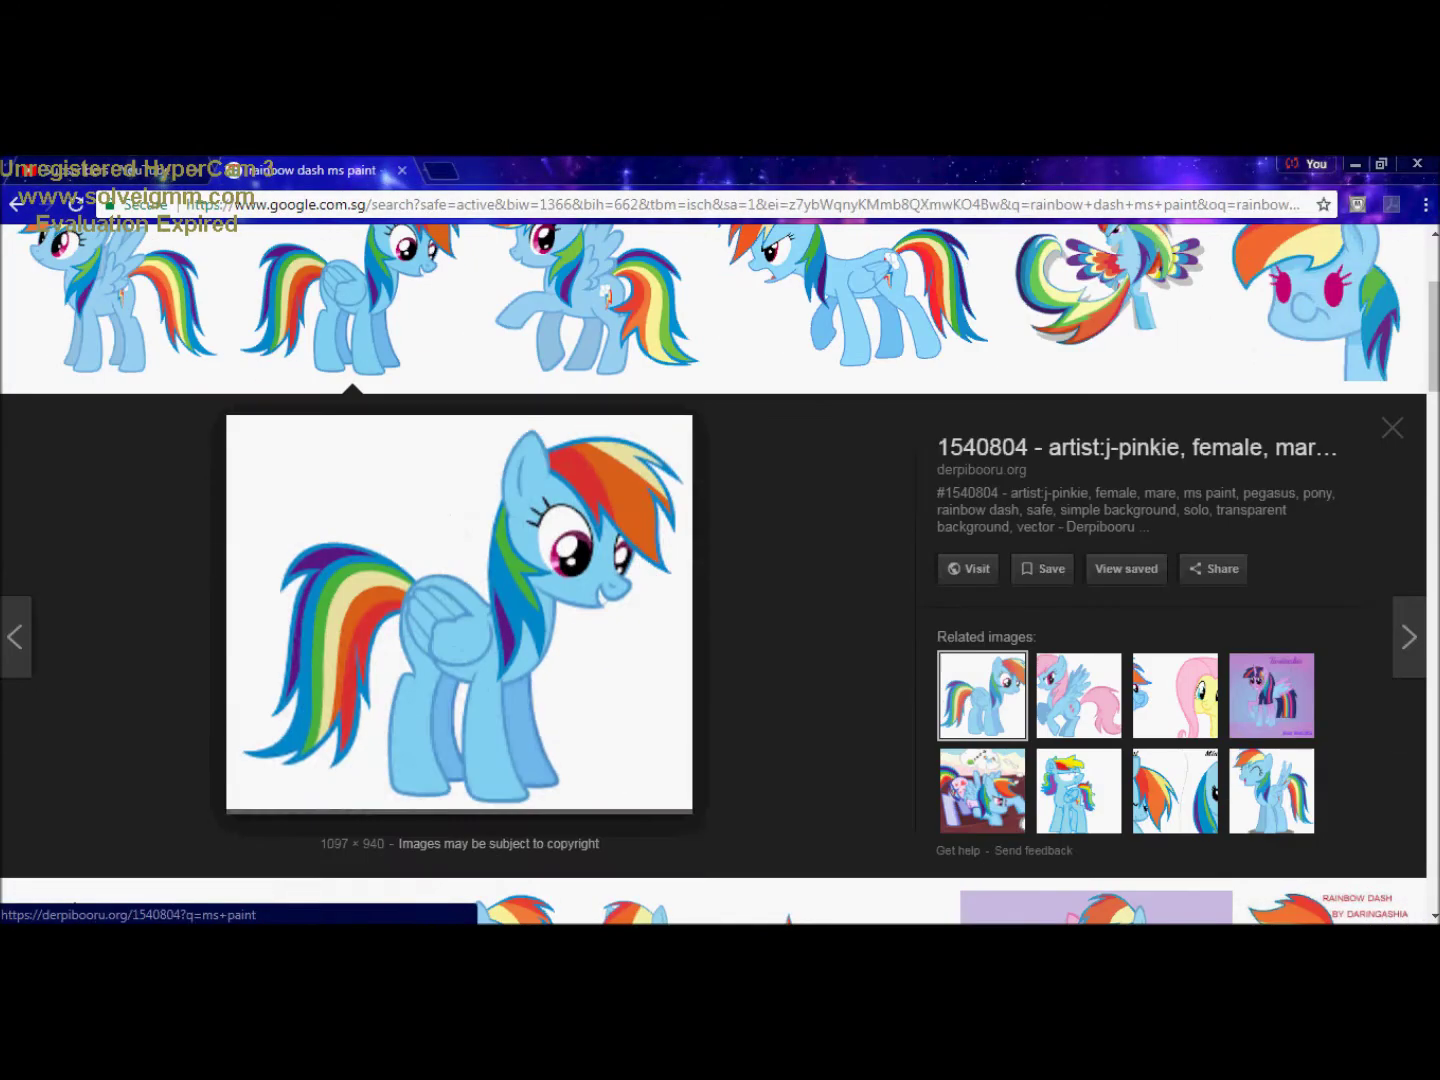
- Outline a shirt in dark magenta around the rainbow-maned pony's chest and fill it with magenta
{"action": "scroll", "coordinate": [720, 500], "scroll_direction": "down", "scroll_amount": 3}
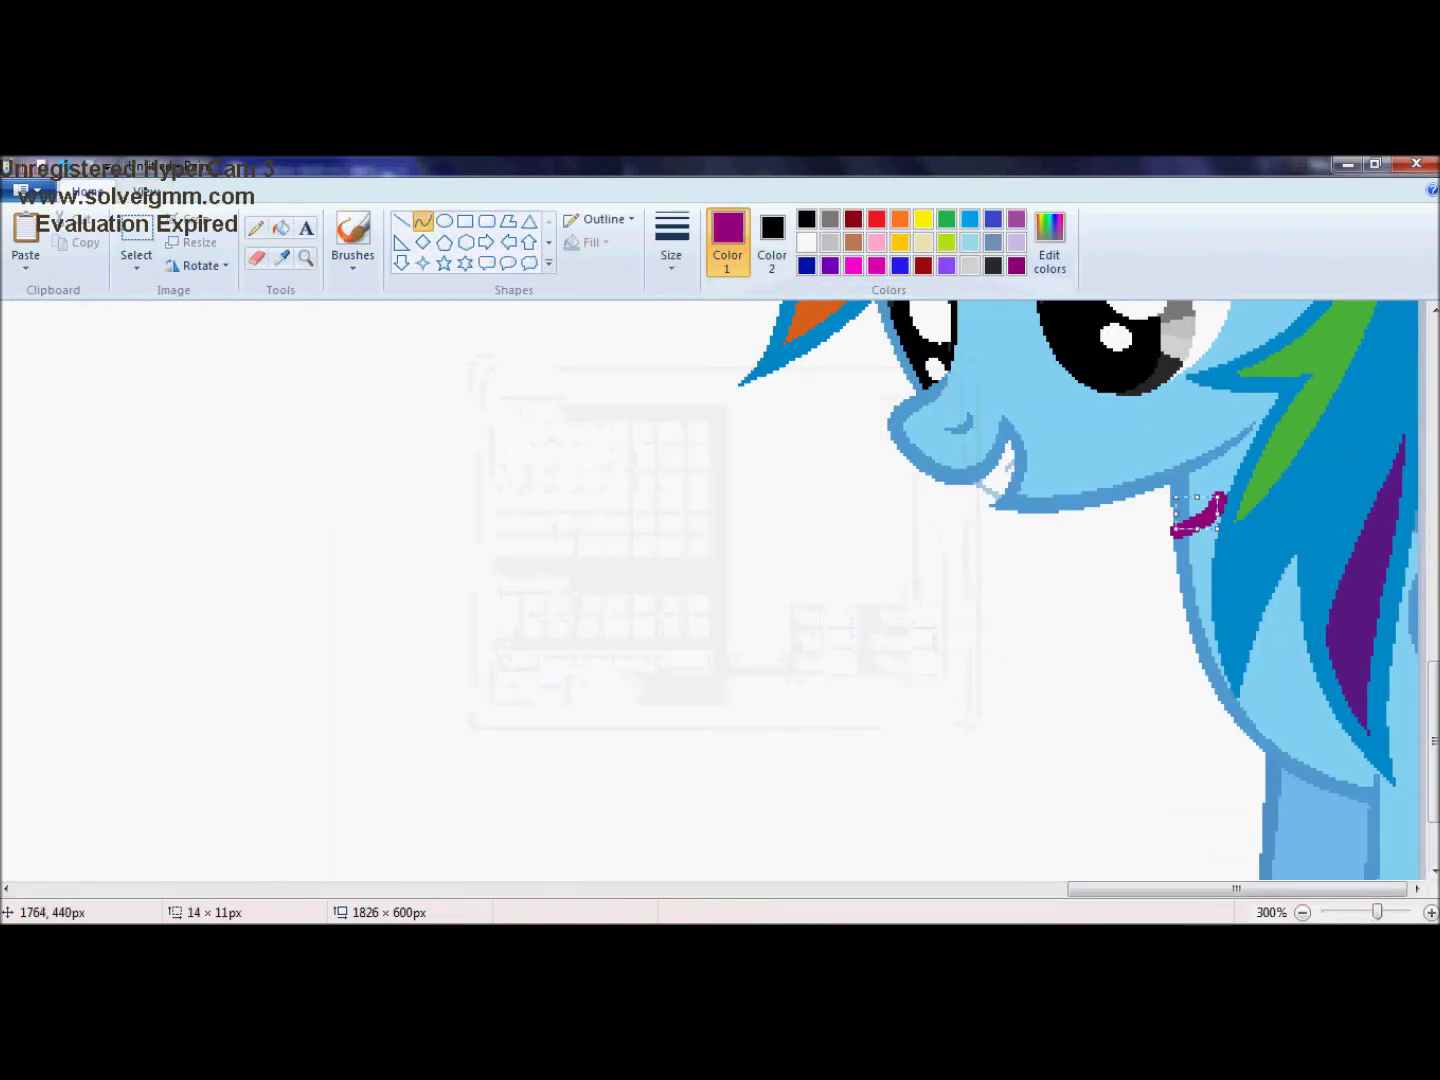
{"action": "mouse_move", "coordinate": [1232, 530]}
{"action": "left_mouse_down"}
{"action": "mouse_move", "coordinate": [1181, 548]}
{"action": "mouse_move", "coordinate": [1313, 713]}
{"action": "left_mouse_up"}
{"action": "scroll", "coordinate": [1313, 713], "scroll_direction": "down", "scroll_amount": 3}
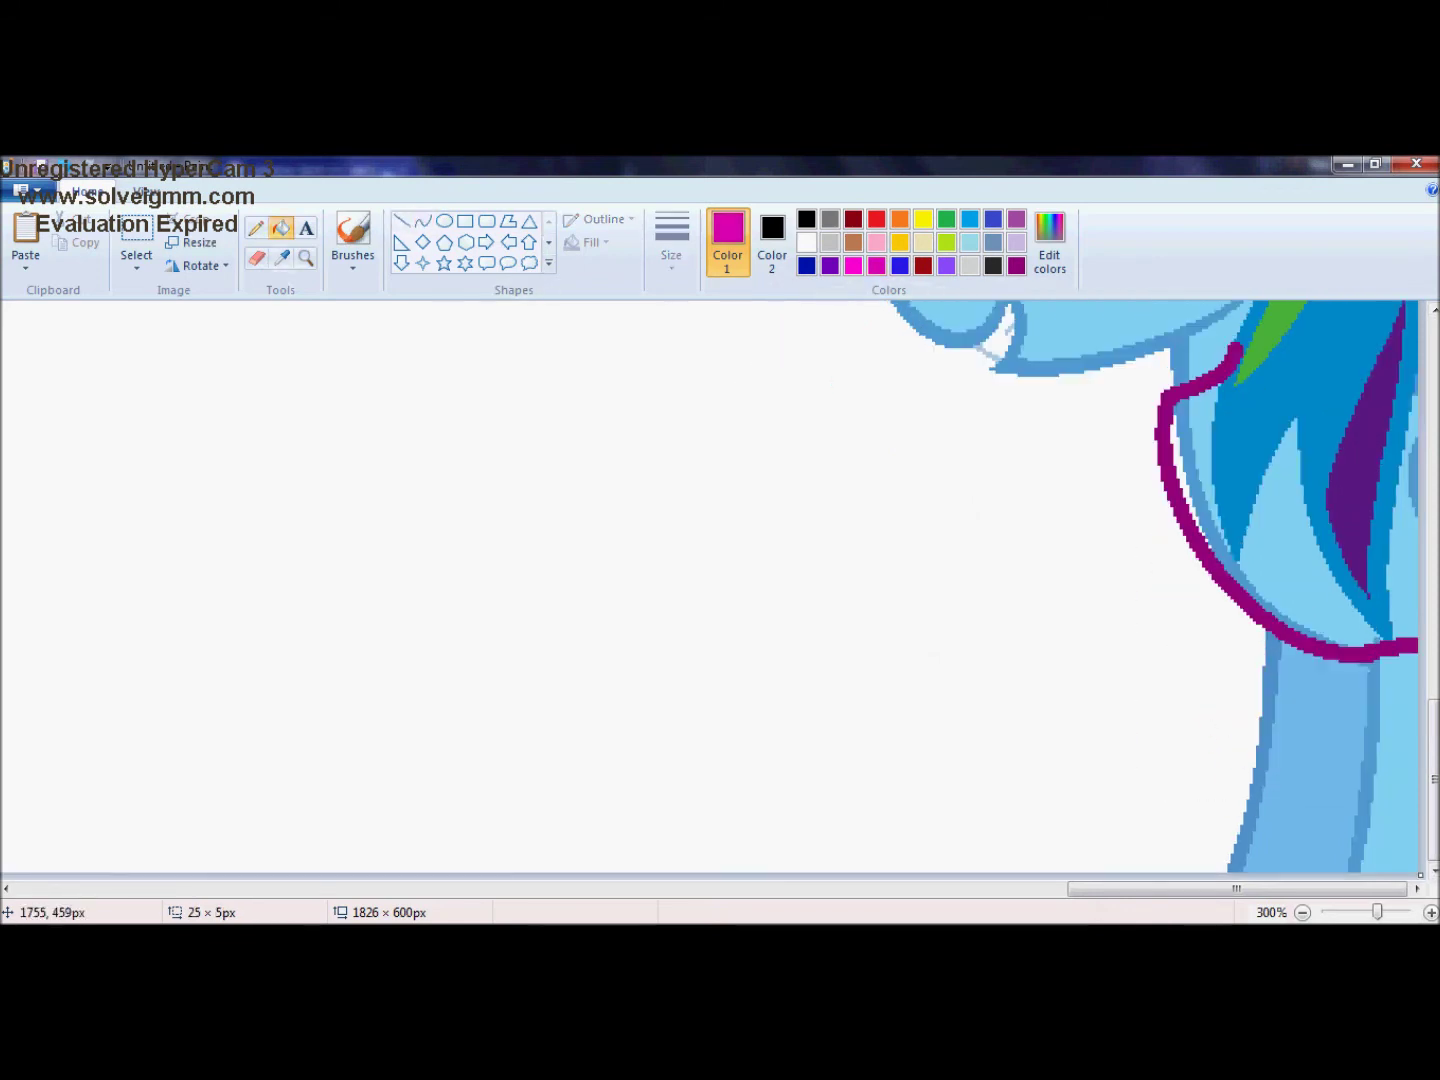
{"action": "left_click", "coordinate": [1206, 447]}
{"action": "left_click", "coordinate": [1390, 560]}
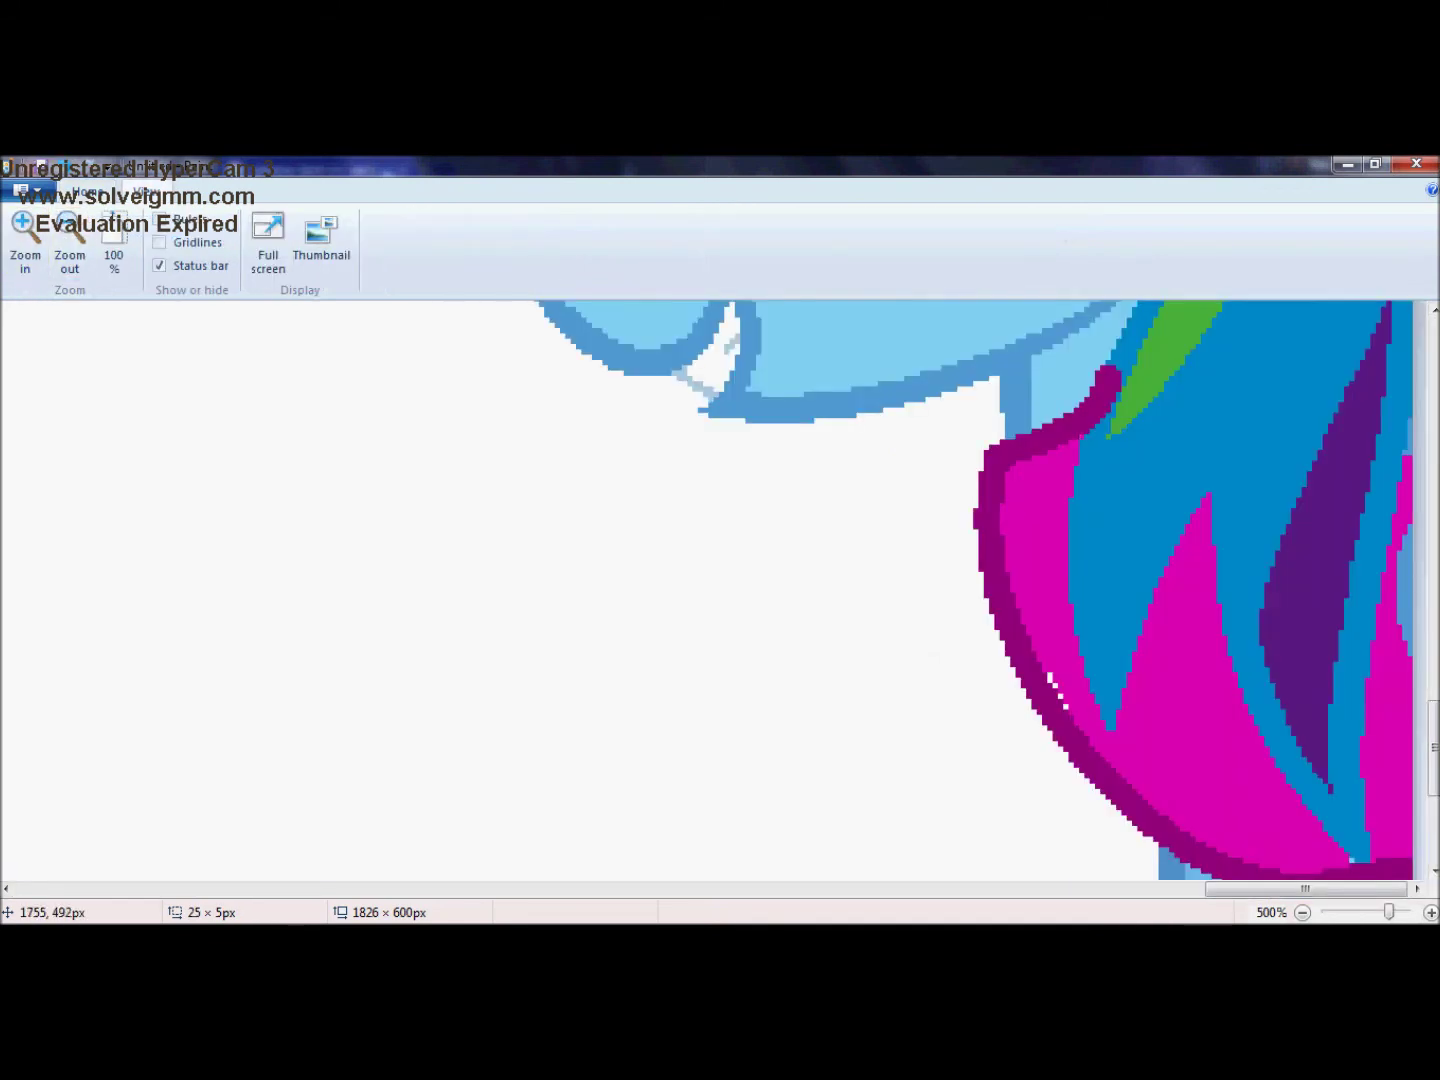
- Copy a subscriber's avatar picture from YouTube, paste it into the drawing and add teal as a custom colour
{"action": "scroll", "coordinate": [720, 590], "scroll_direction": "down", "scroll_amount": 4}
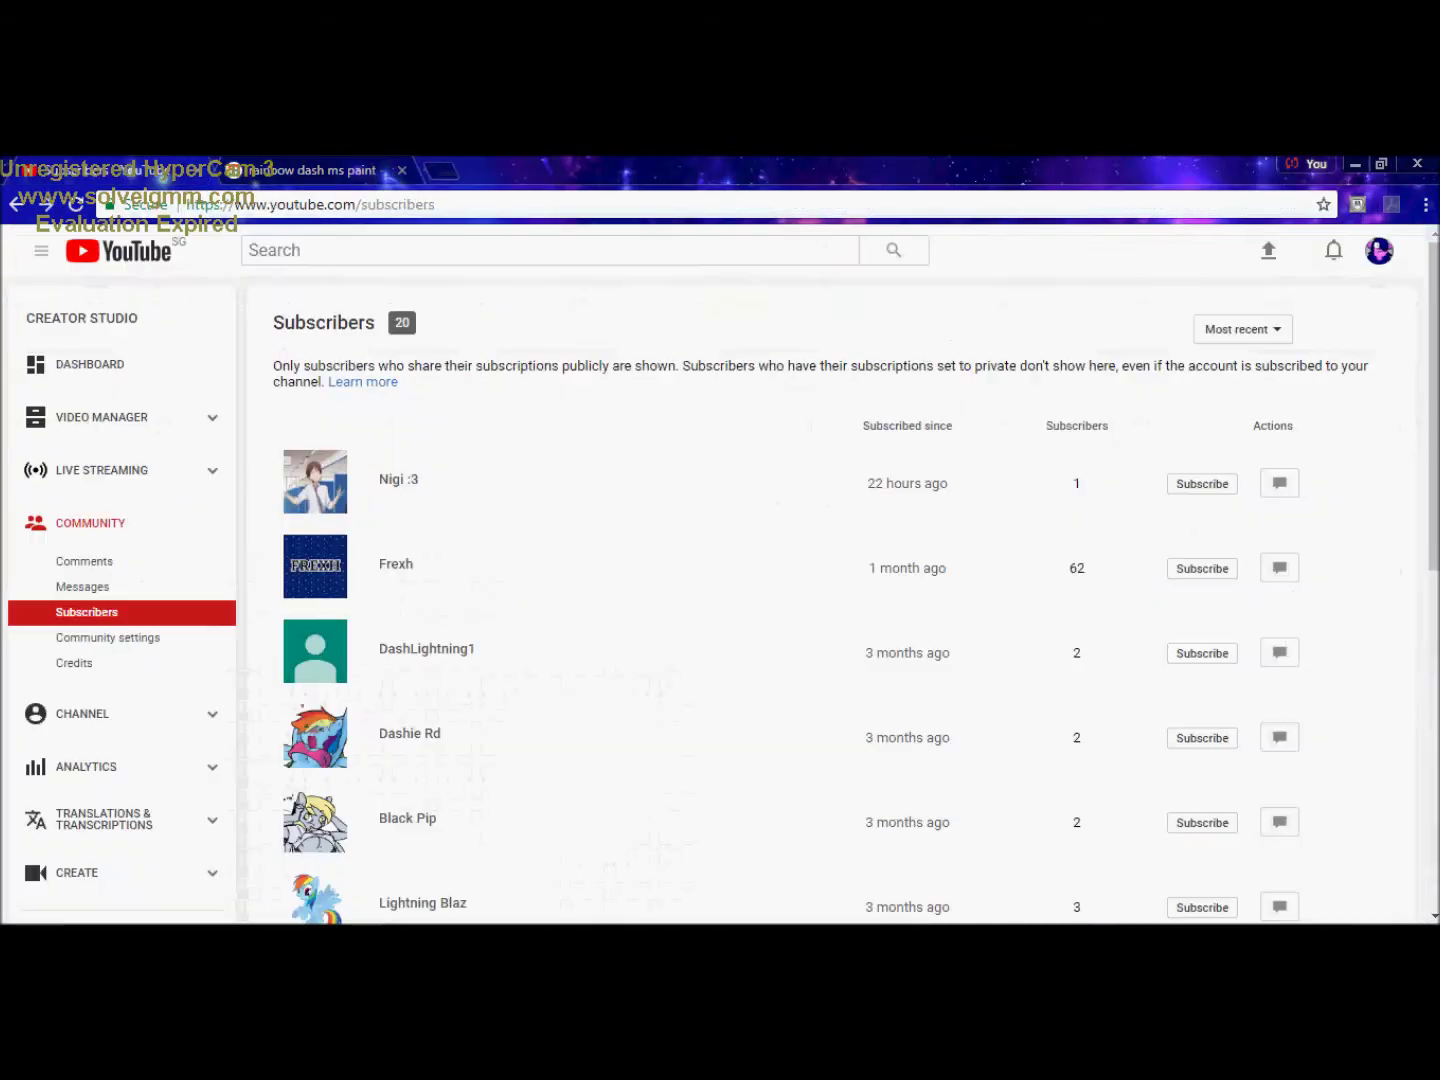
{"action": "right_click", "coordinate": [308, 307]}
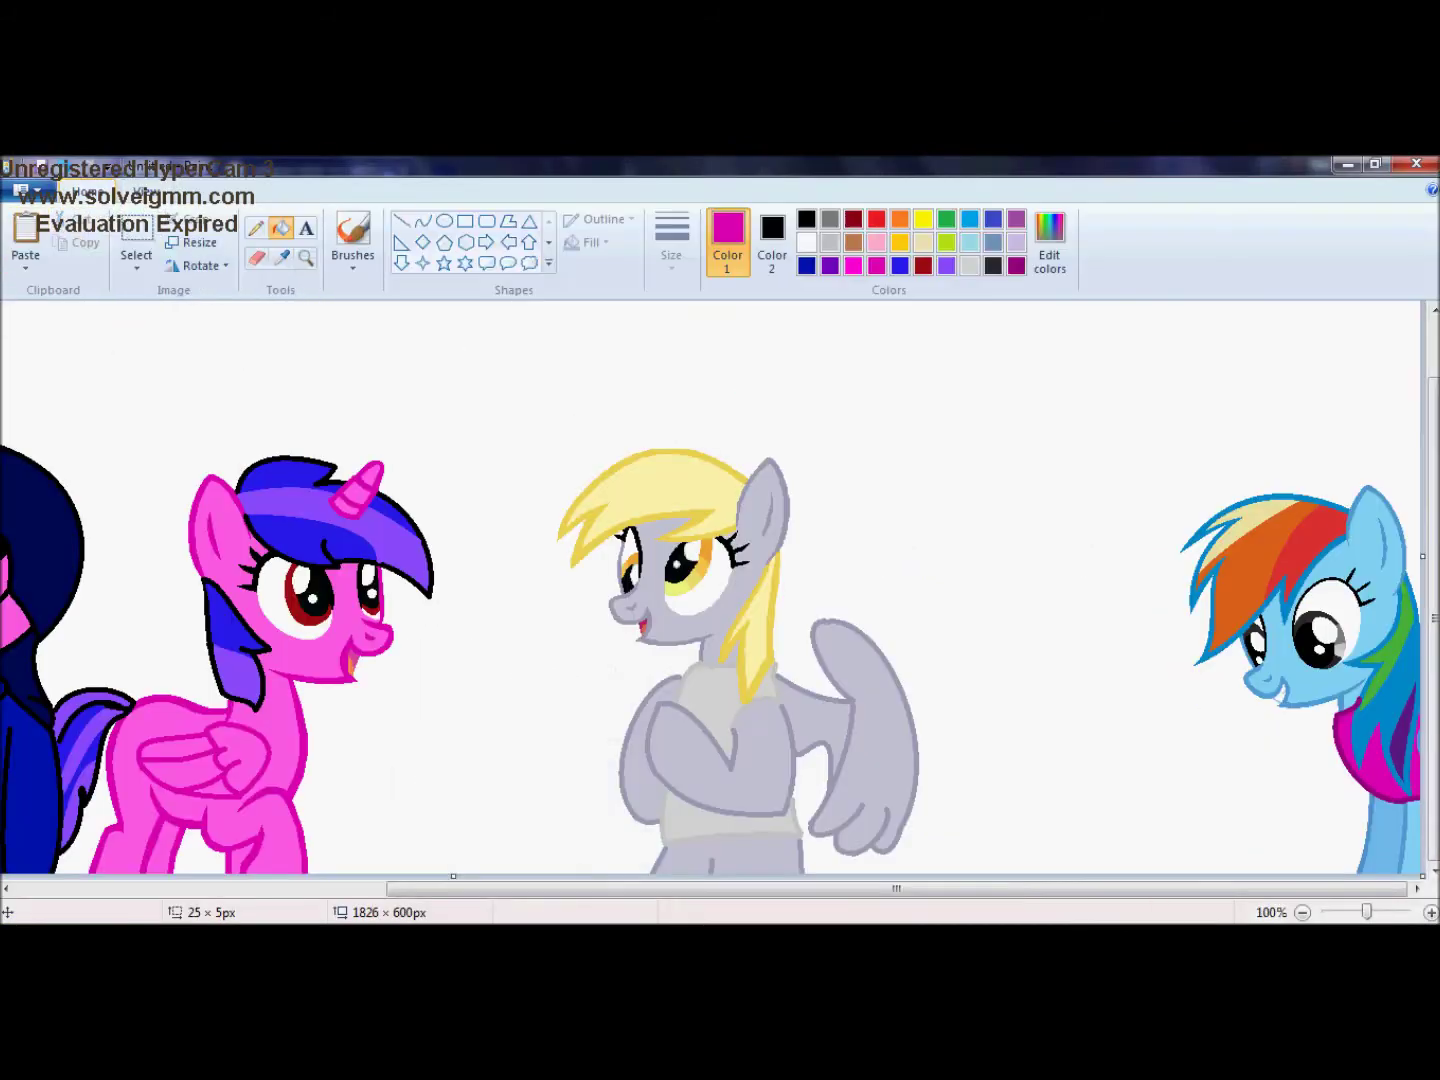
{"action": "key", "text": "ctrl+v"}
{"action": "left_click", "coordinate": [1049, 240]}
{"action": "left_click", "coordinate": [524, 688]}
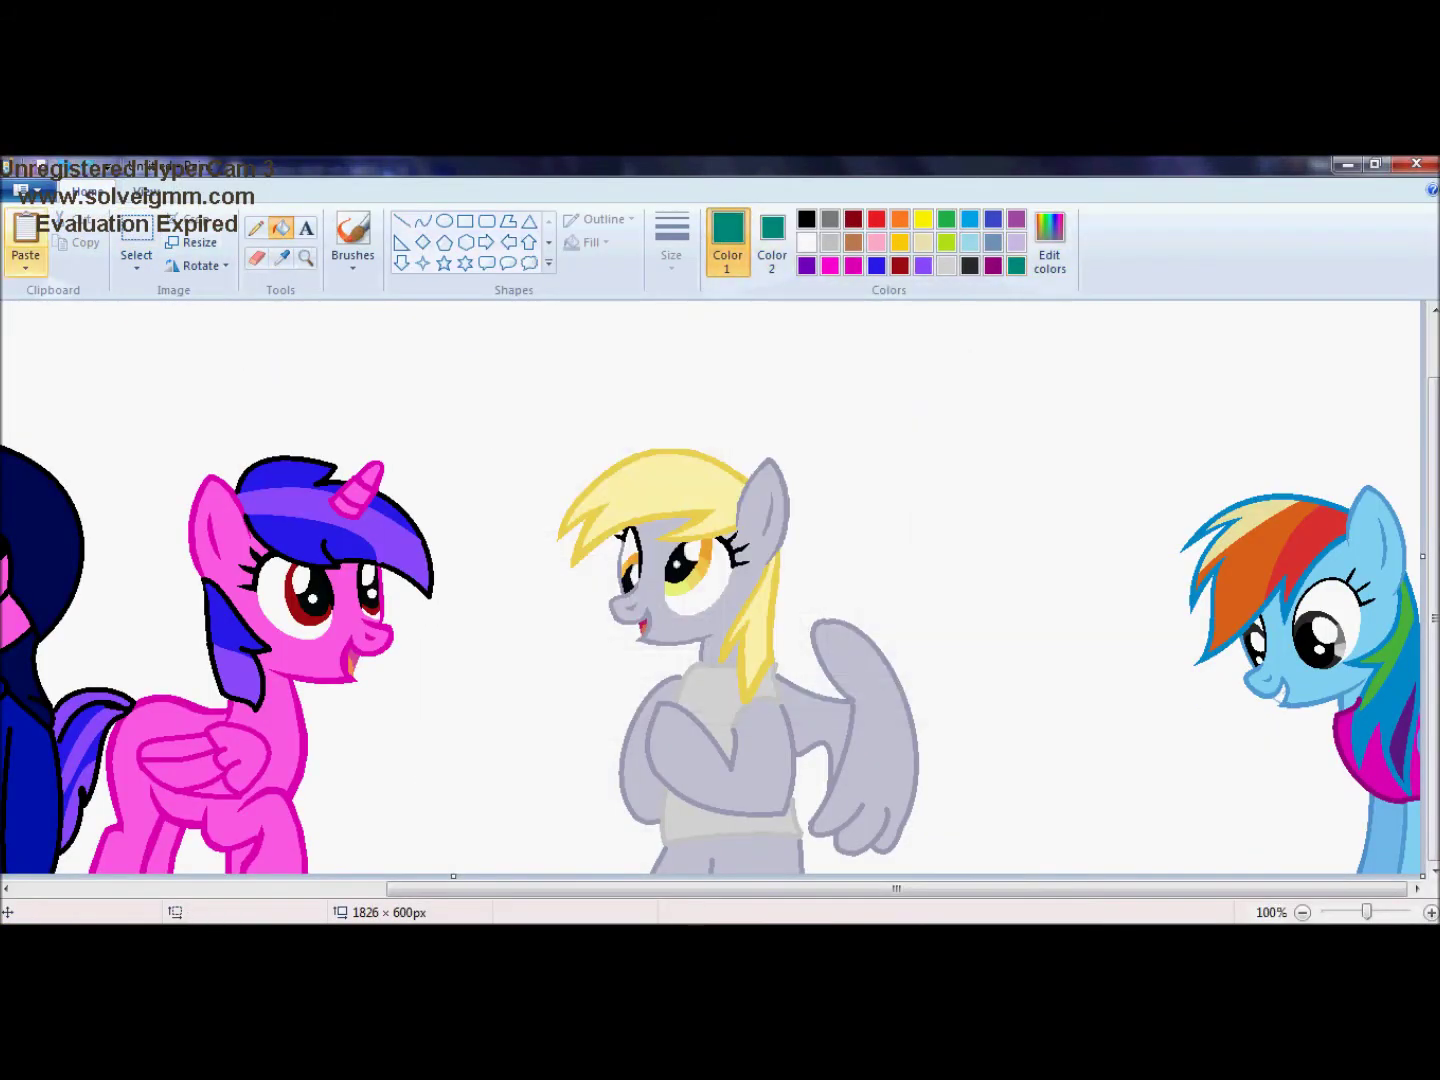
{"action": "left_click_drag", "start_coordinate": [180, 355], "coordinate": [462, 395]}
{"action": "key", "text": "ctrl+w"}
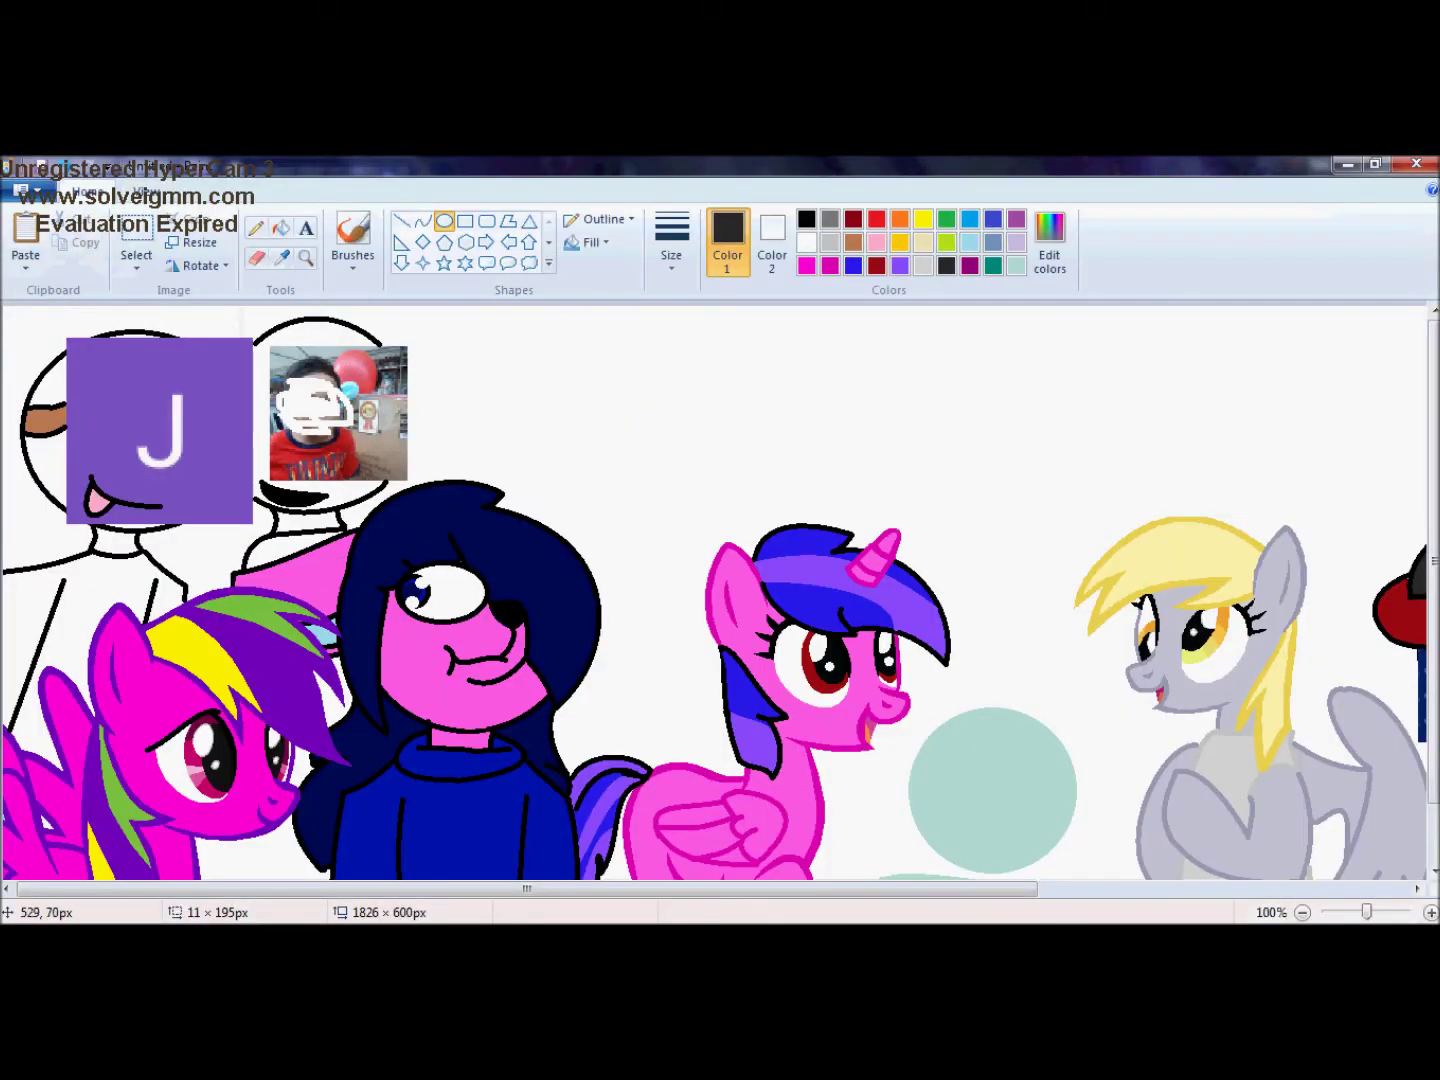
- Paste the anime boy picture over the circular head between the unicorn and the grey pony, and shrink it to fit
{"action": "key", "text": "ctrl+v"}
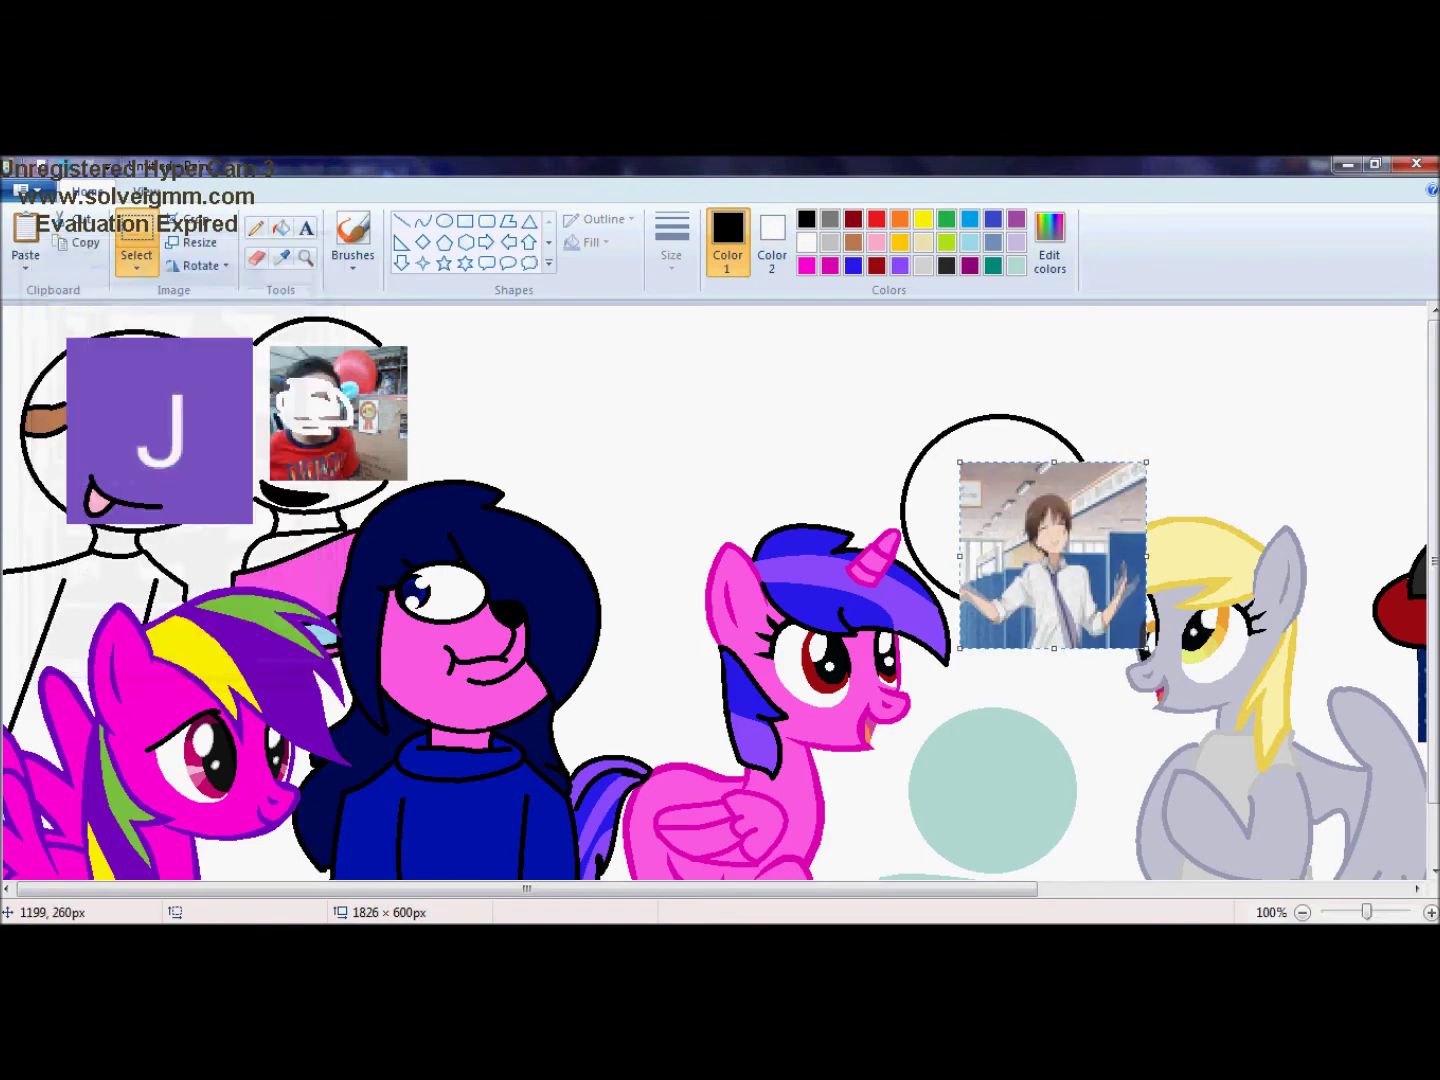
{"action": "key", "text": "ctrl+w"}
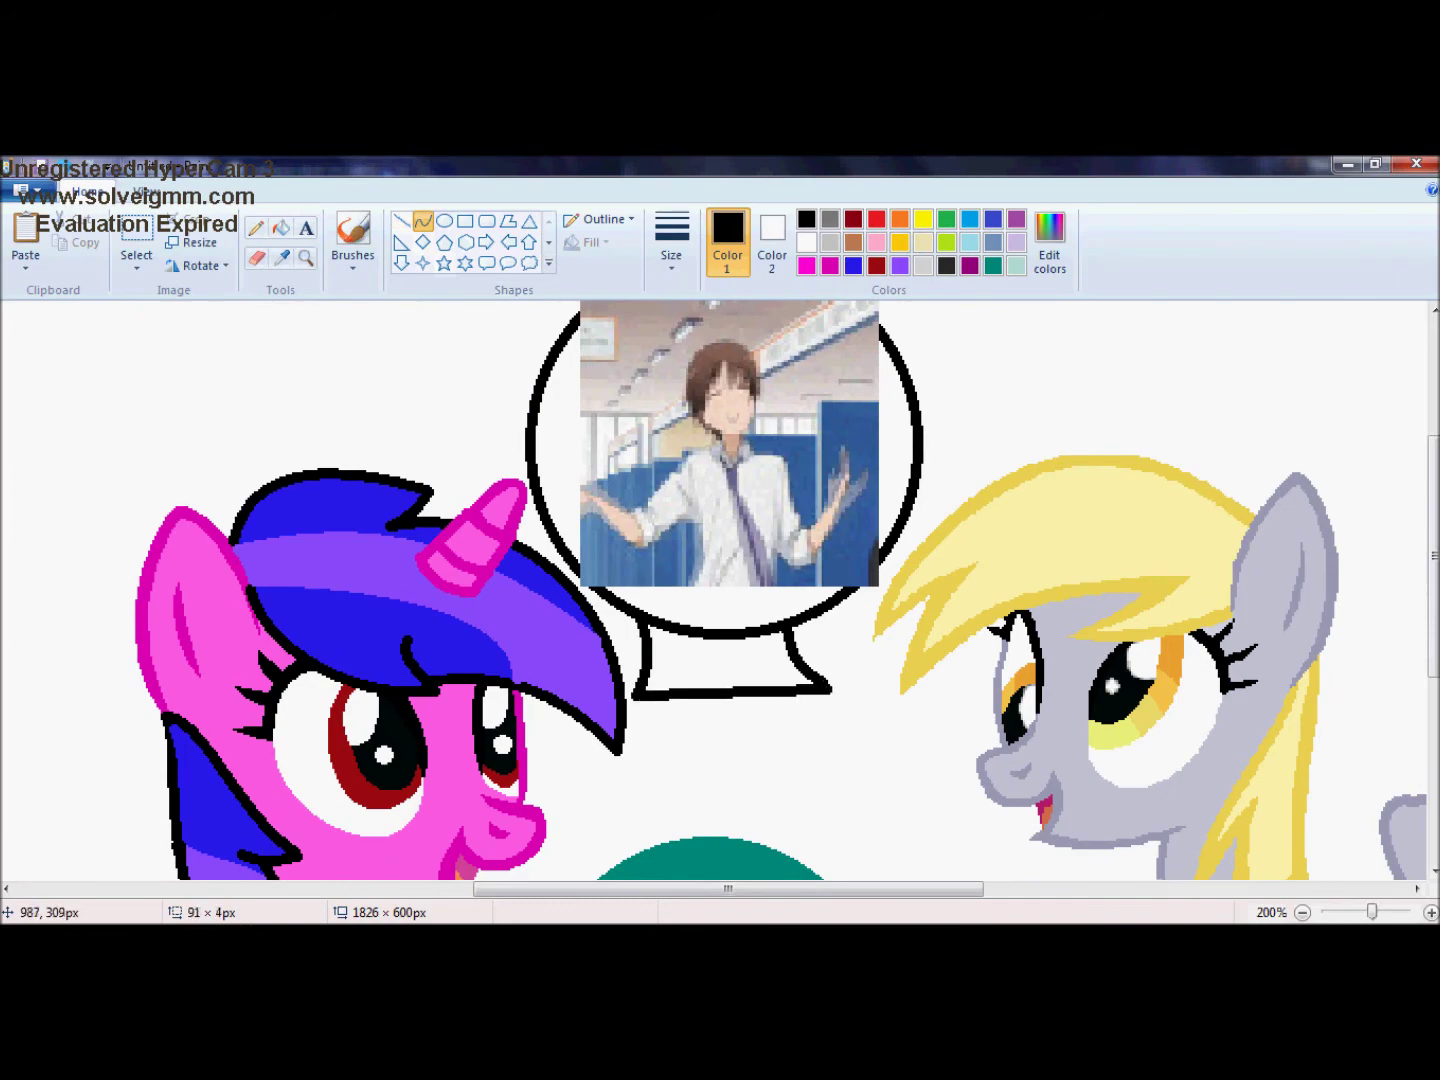
{"action": "scroll", "coordinate": [720, 590], "scroll_direction": "down", "scroll_amount": 3}
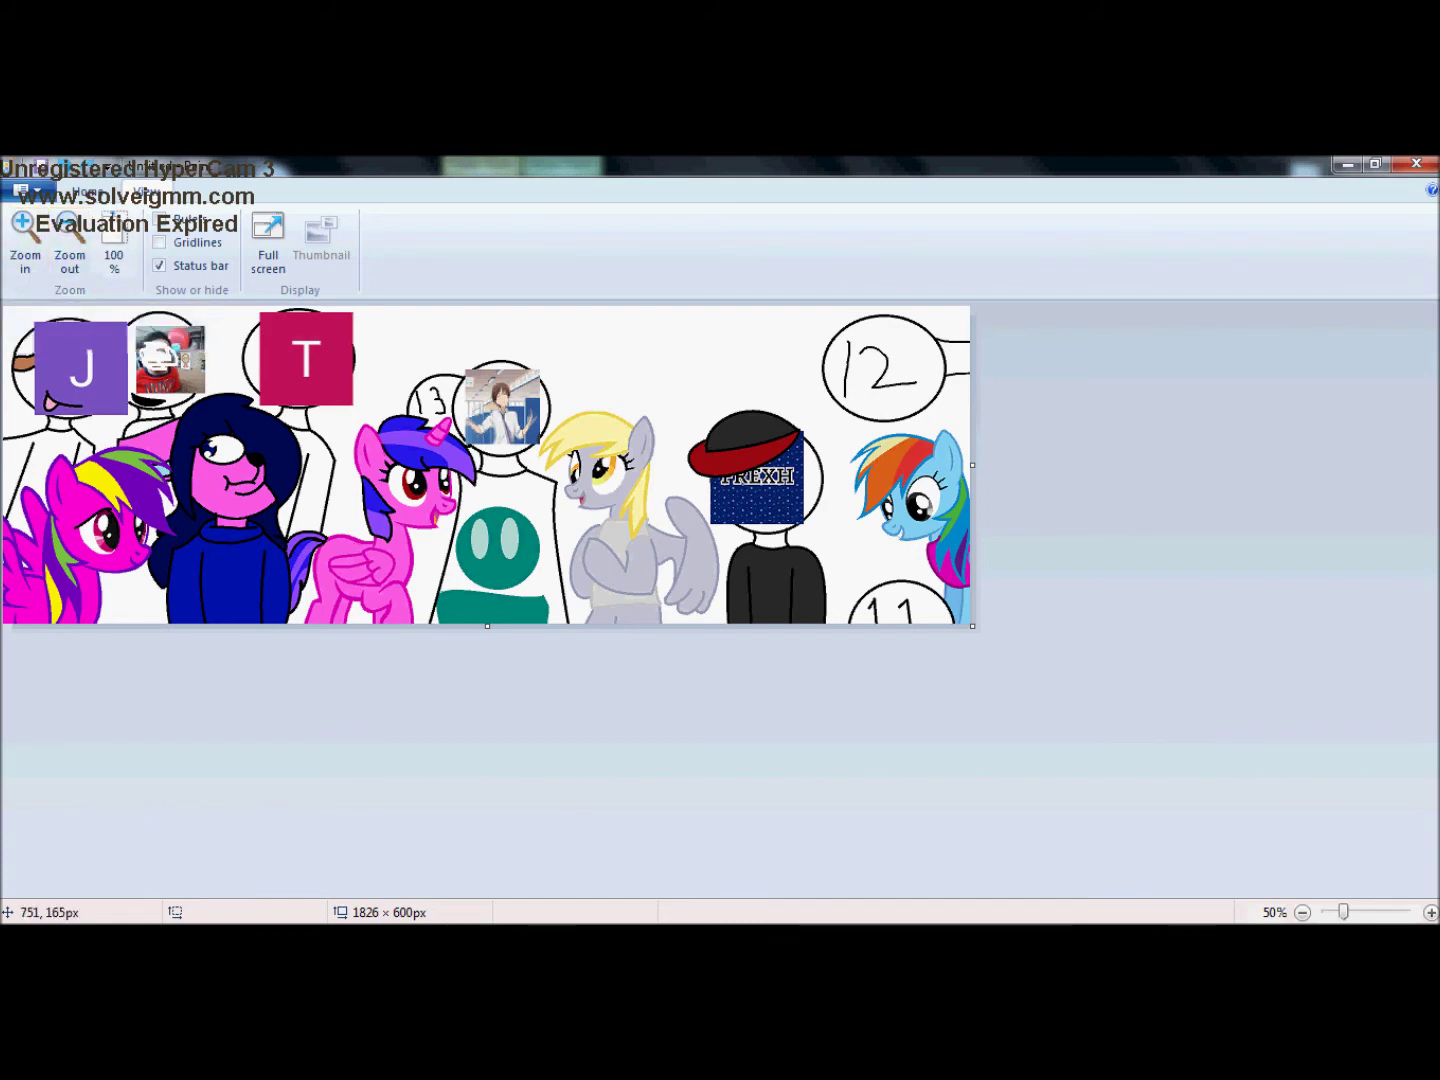
- Draw black-outlined circles along the canvas's upper edge, one about 207 × 182 px, and handwrite 14 and 15 in two of them
{"action": "left_click", "coordinate": [480, 308]}
{"action": "left_click", "coordinate": [401, 221]}
{"action": "left_click_drag", "start_coordinate": [556, 306], "coordinate": [588, 418]}
{"action": "scroll", "coordinate": [713, 580], "scroll_direction": "down", "scroll_amount": 1}
{"action": "scroll", "coordinate": [713, 580], "scroll_direction": "up", "scroll_amount": 1}
{"action": "left_click_drag", "start_coordinate": [852, 379], "coordinate": [1077, 566]}
{"action": "left_click_drag", "start_coordinate": [886, 474], "coordinate": [977, 350]}
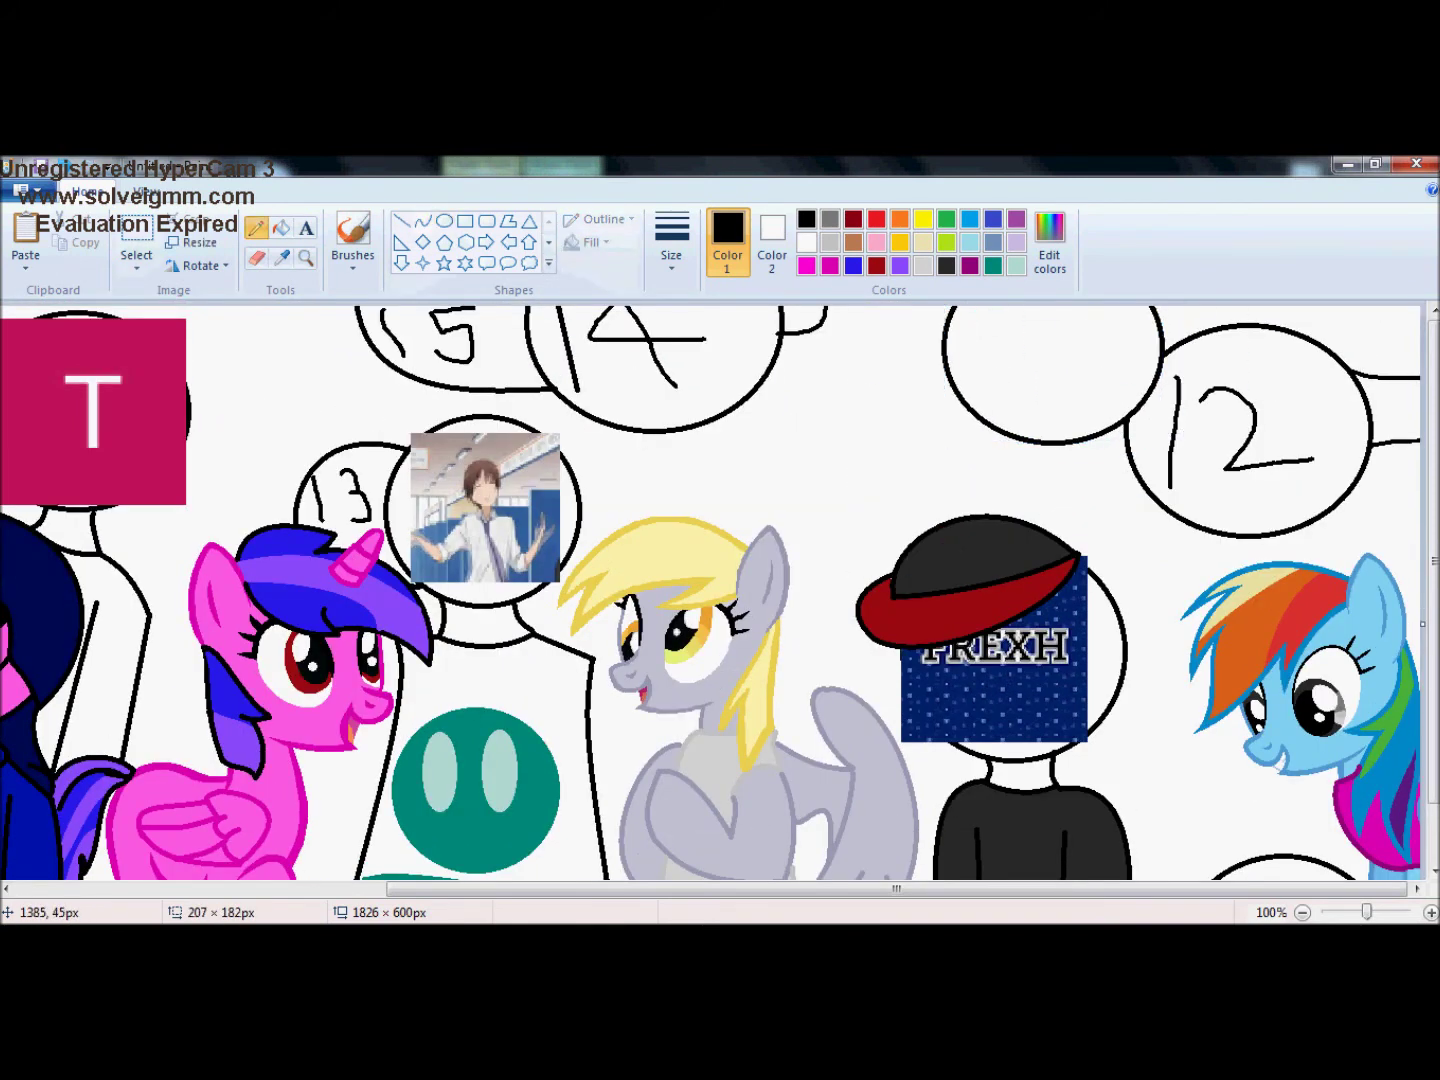
- Handwrite 16 in the empty upper circle and draw a circle about 192 × 161 px over the grey pony's lower body
{"action": "left_click", "coordinate": [443, 221]}
{"action": "scroll", "coordinate": [713, 580], "scroll_direction": "down", "scroll_amount": 1}
{"action": "left_click_drag", "start_coordinate": [683, 797], "coordinate": [875, 875]}
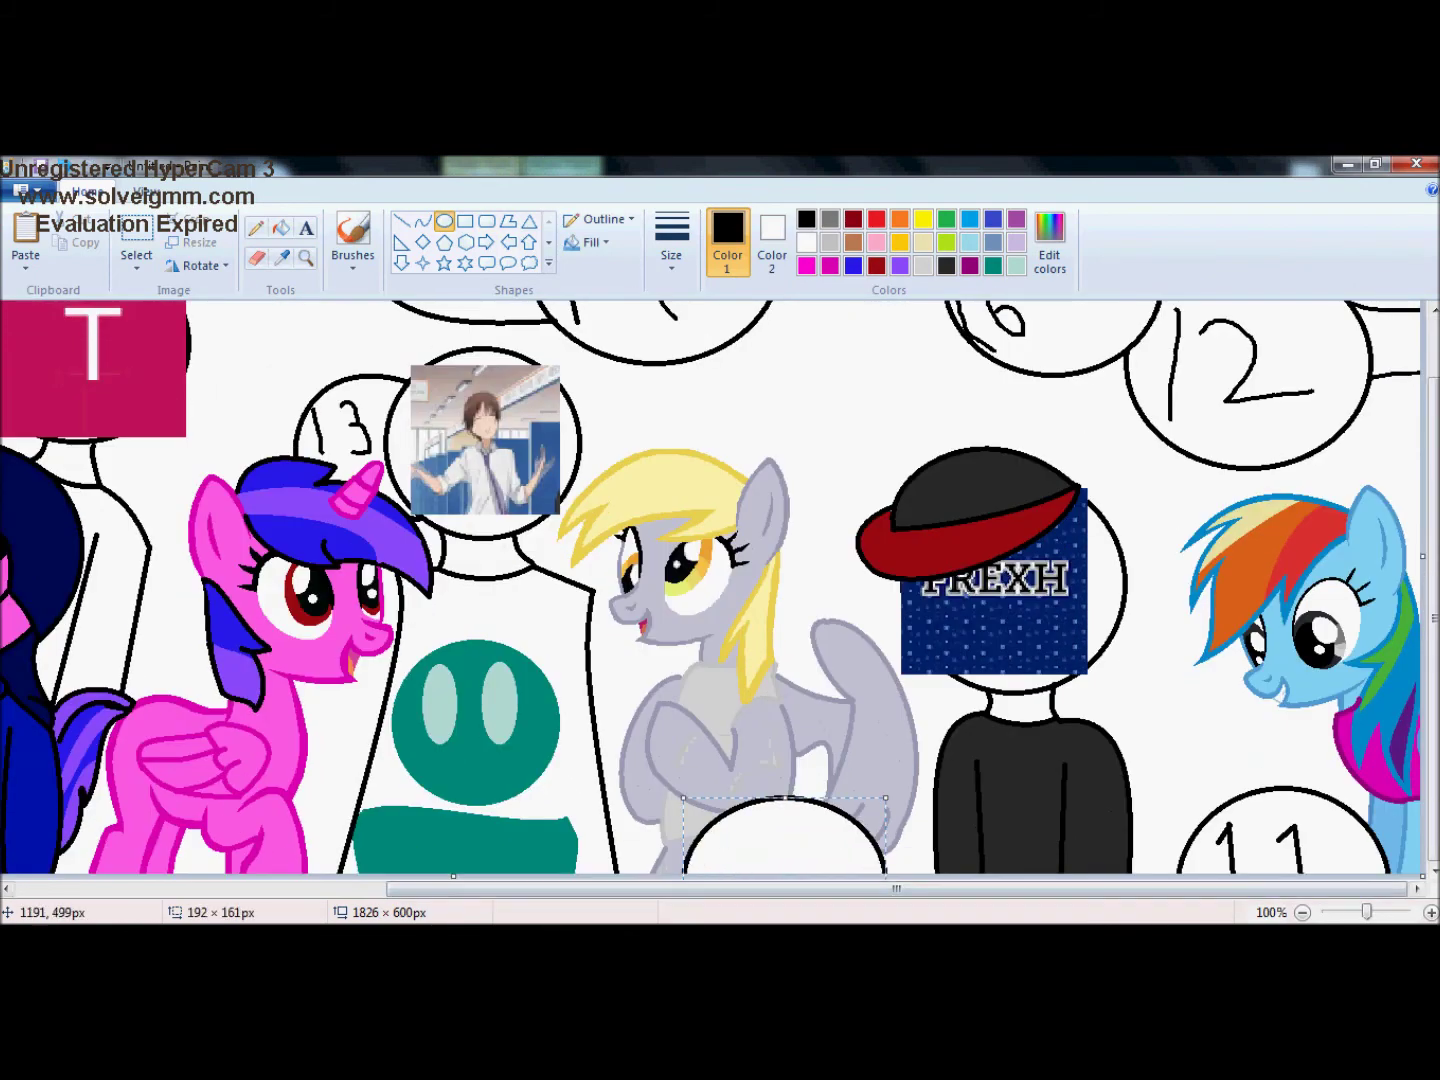
- Handwrite 17 in the circle on the grey pony, and add circles for 18, 19 and 20 around the J-faced character's side
{"action": "scroll", "coordinate": [713, 588], "scroll_direction": "left", "scroll_amount": 5}
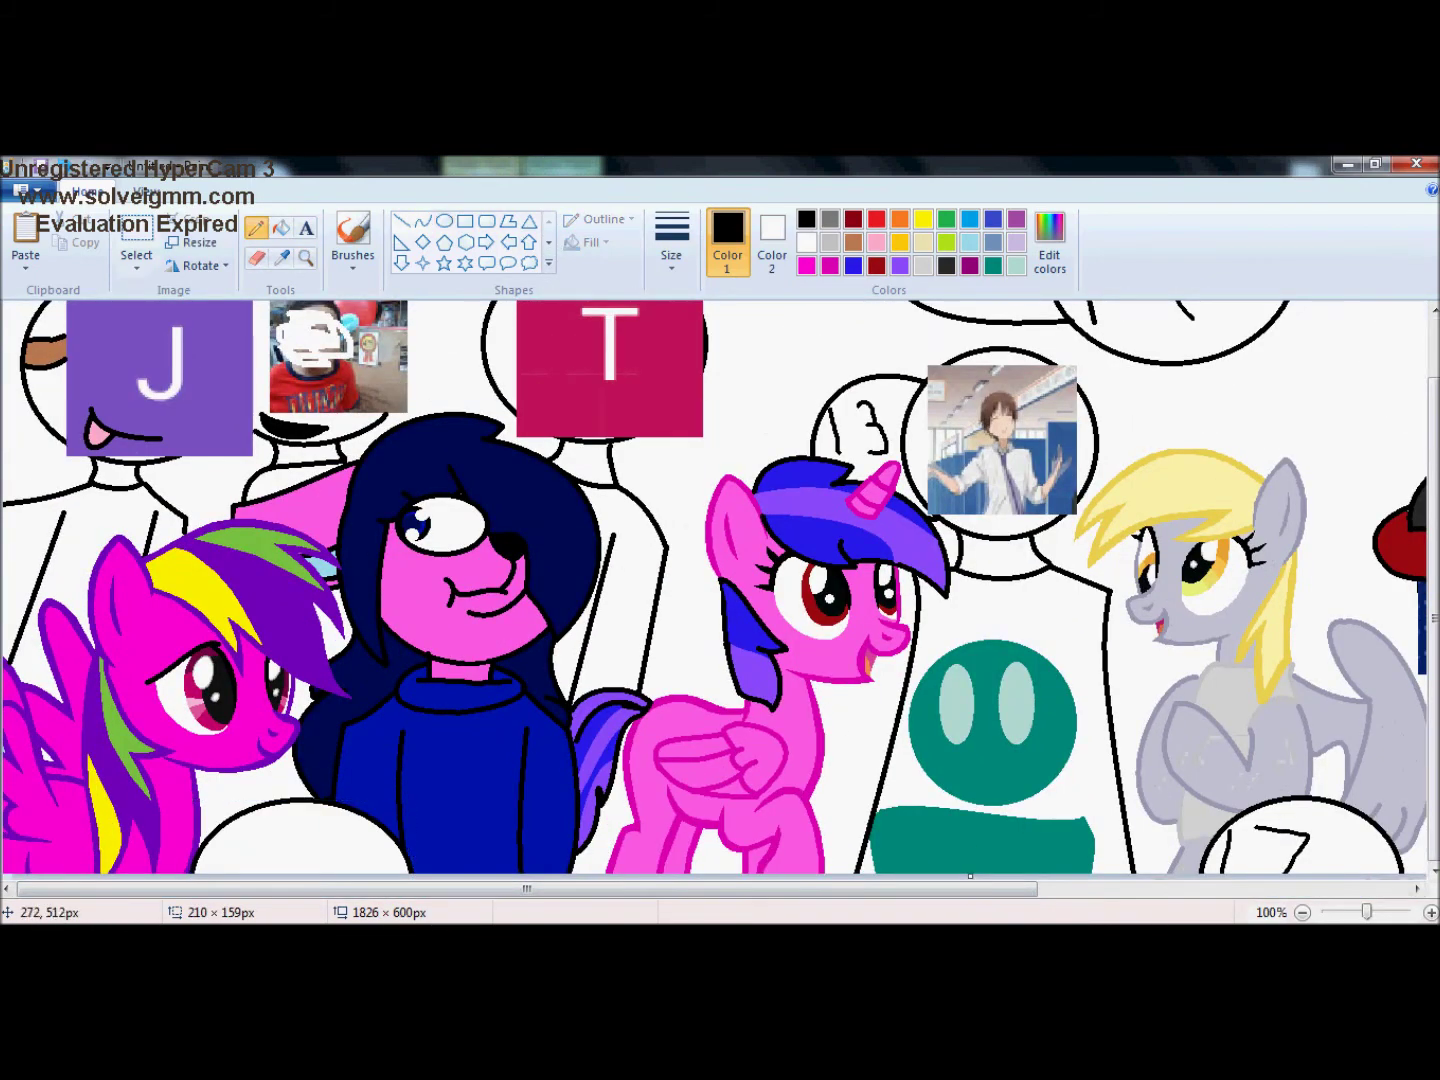
{"action": "left_click_drag", "start_coordinate": [84, 553], "coordinate": [45, 755]}
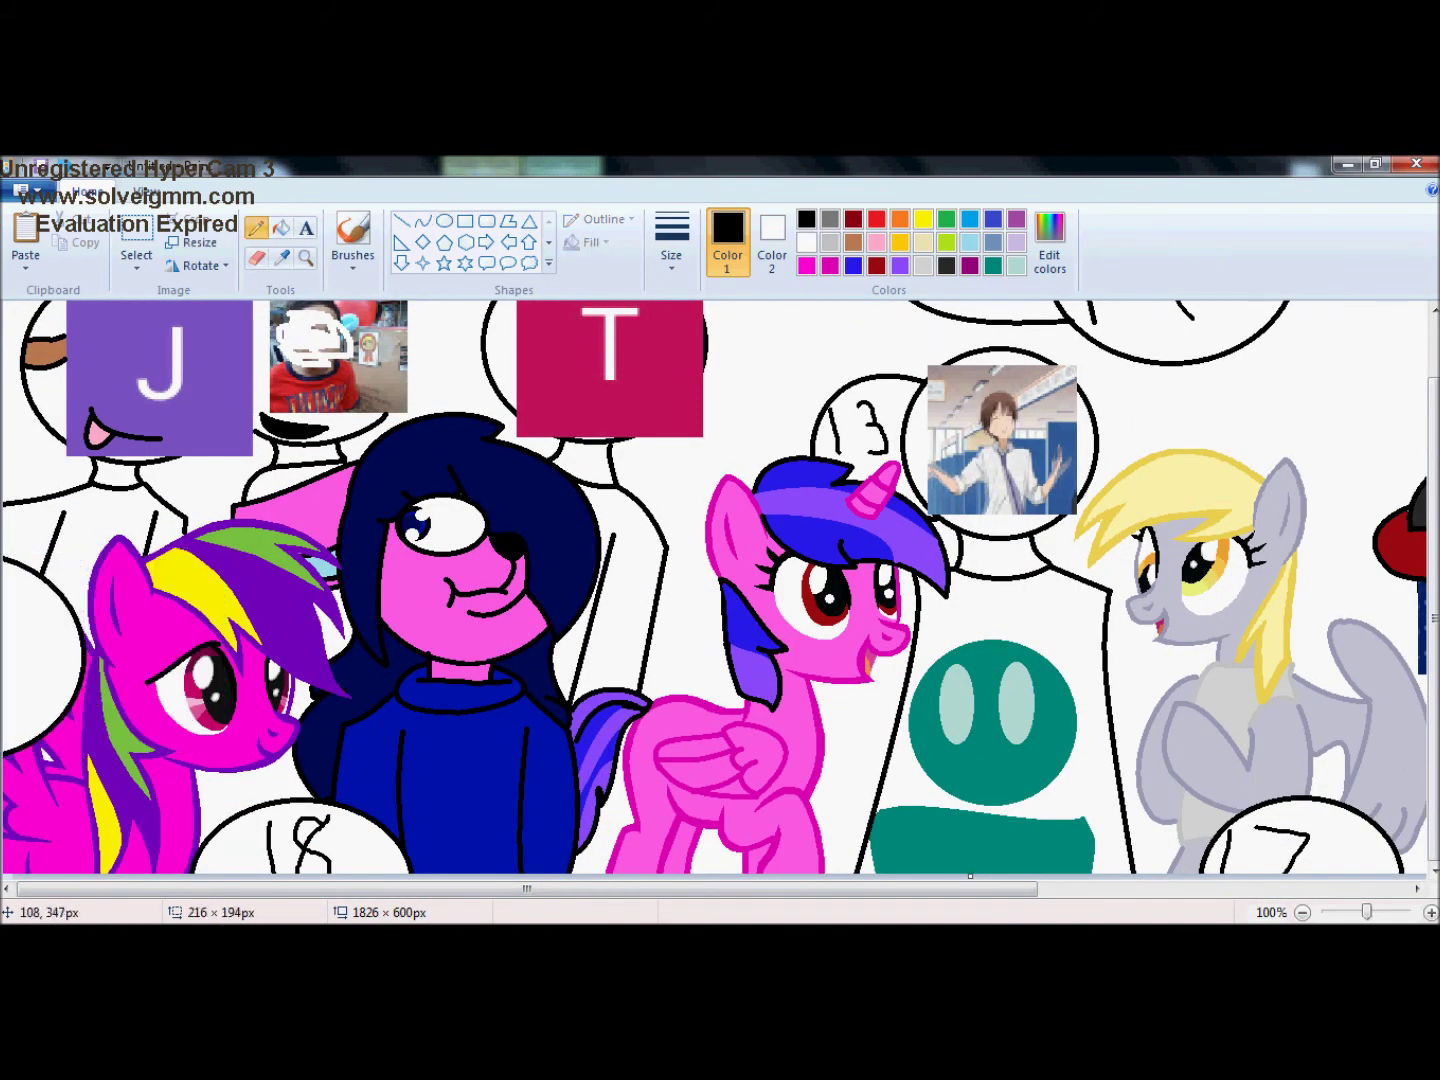
{"action": "left_click", "coordinate": [443, 221]}
{"action": "scroll", "coordinate": [713, 590], "scroll_direction": "up", "scroll_amount": 1}
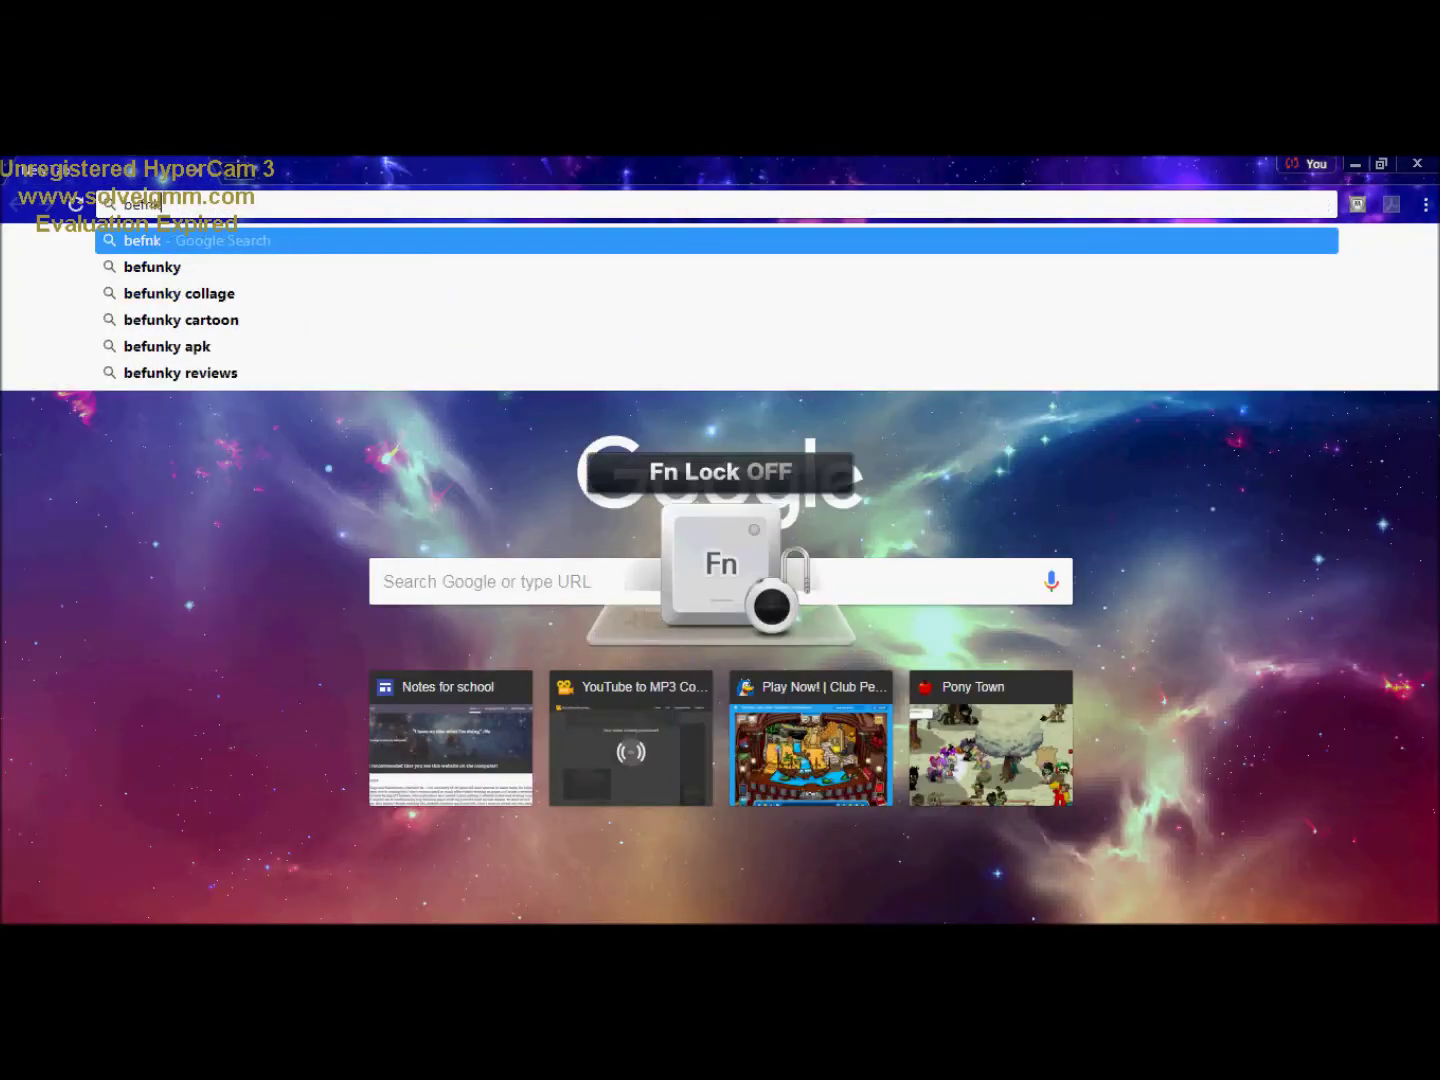
- Search the web for BeFunky, open the group picture in its photo editor and apply Auto Enhance
{"action": "key", "text": "Return"}
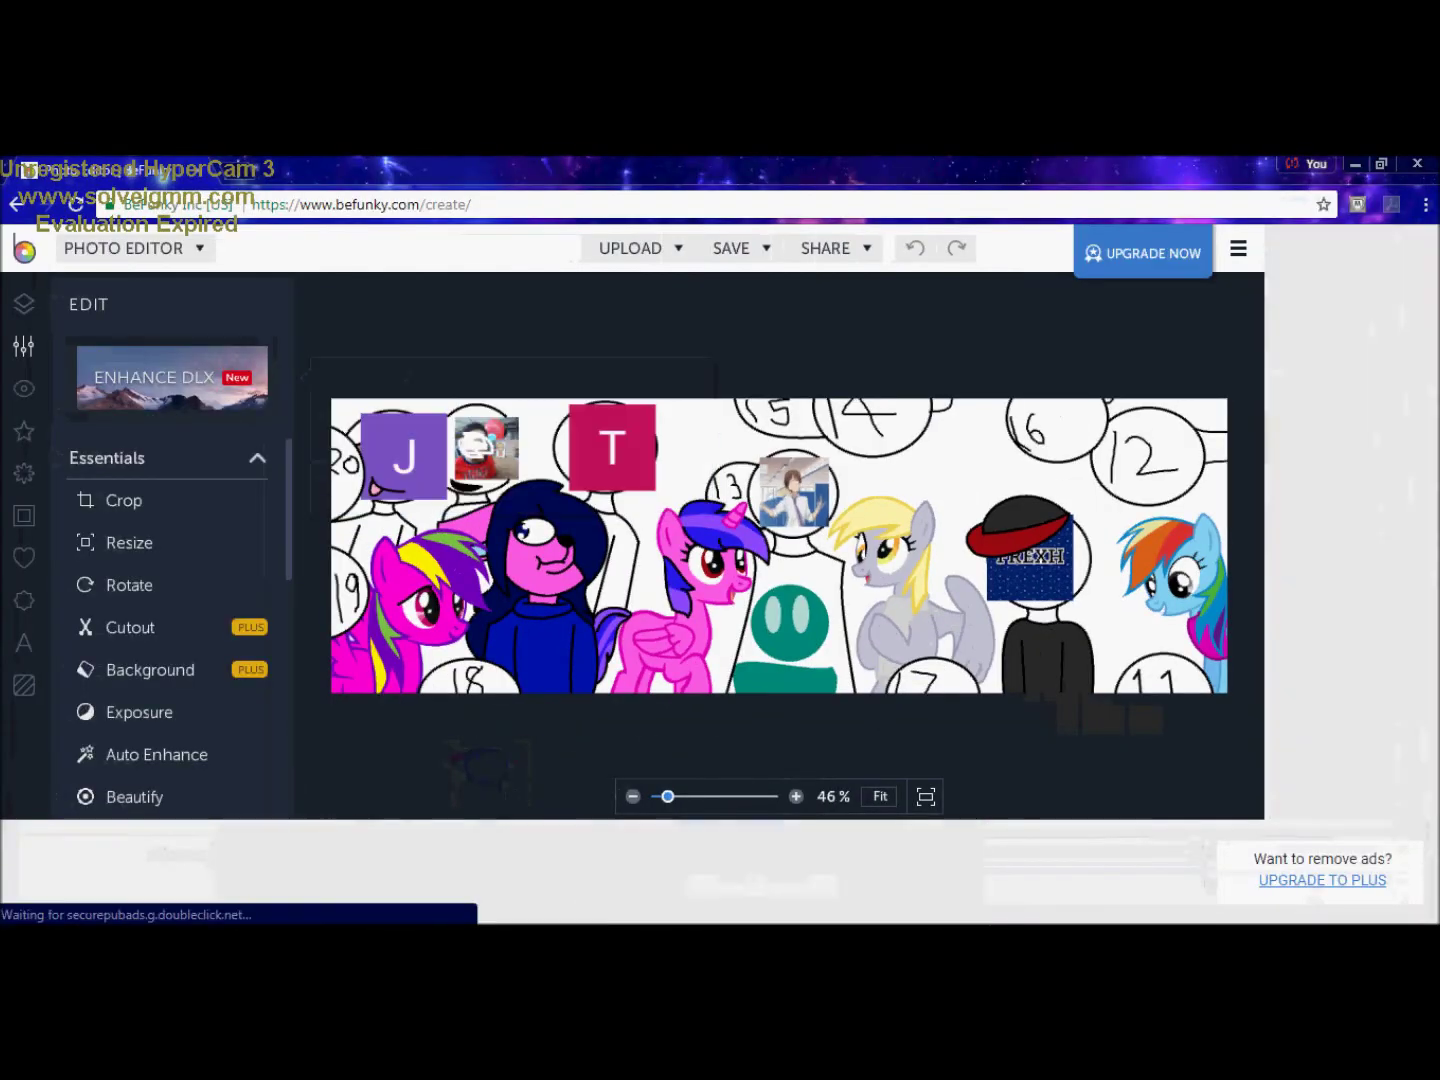
{"action": "left_click", "coordinate": [157, 754]}
{"action": "left_click", "coordinate": [24, 388]}
{"action": "scroll", "coordinate": [170, 560], "scroll_direction": "down", "scroll_amount": 5}
{"action": "left_click", "coordinate": [24, 431]}
{"action": "left_click", "coordinate": [167, 382]}
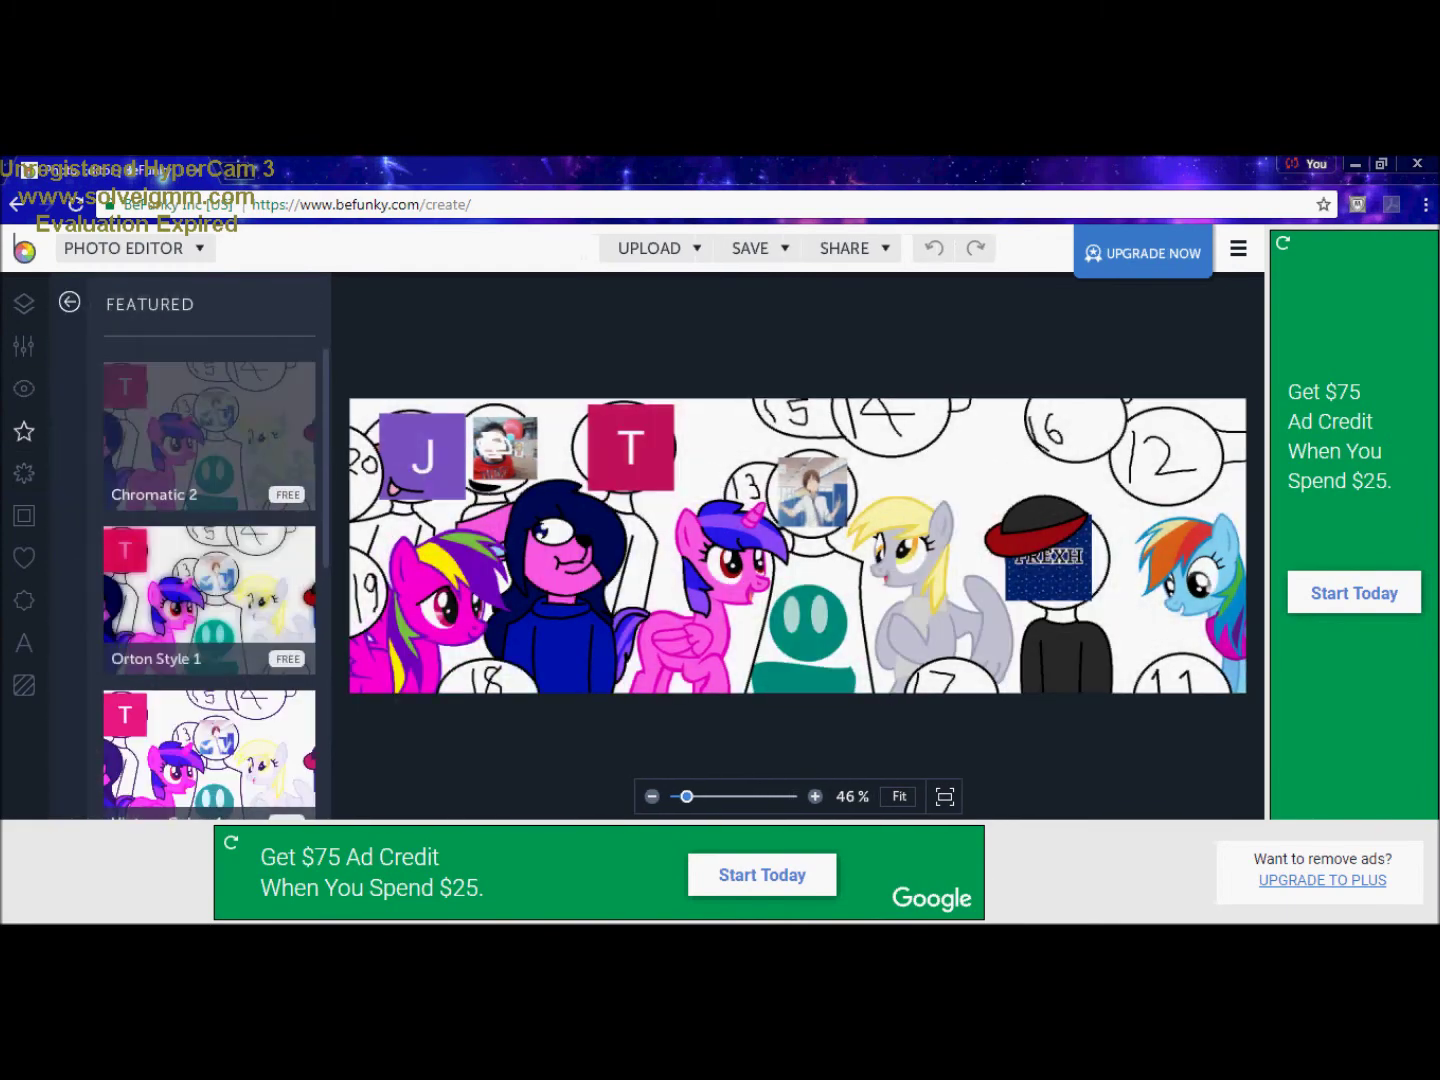
{"action": "left_click", "coordinate": [24, 472]}
- Apply a black oval vignette at amount 100, stretched so that the shading falls softly over the picture's right side
{"action": "left_click", "coordinate": [24, 345]}
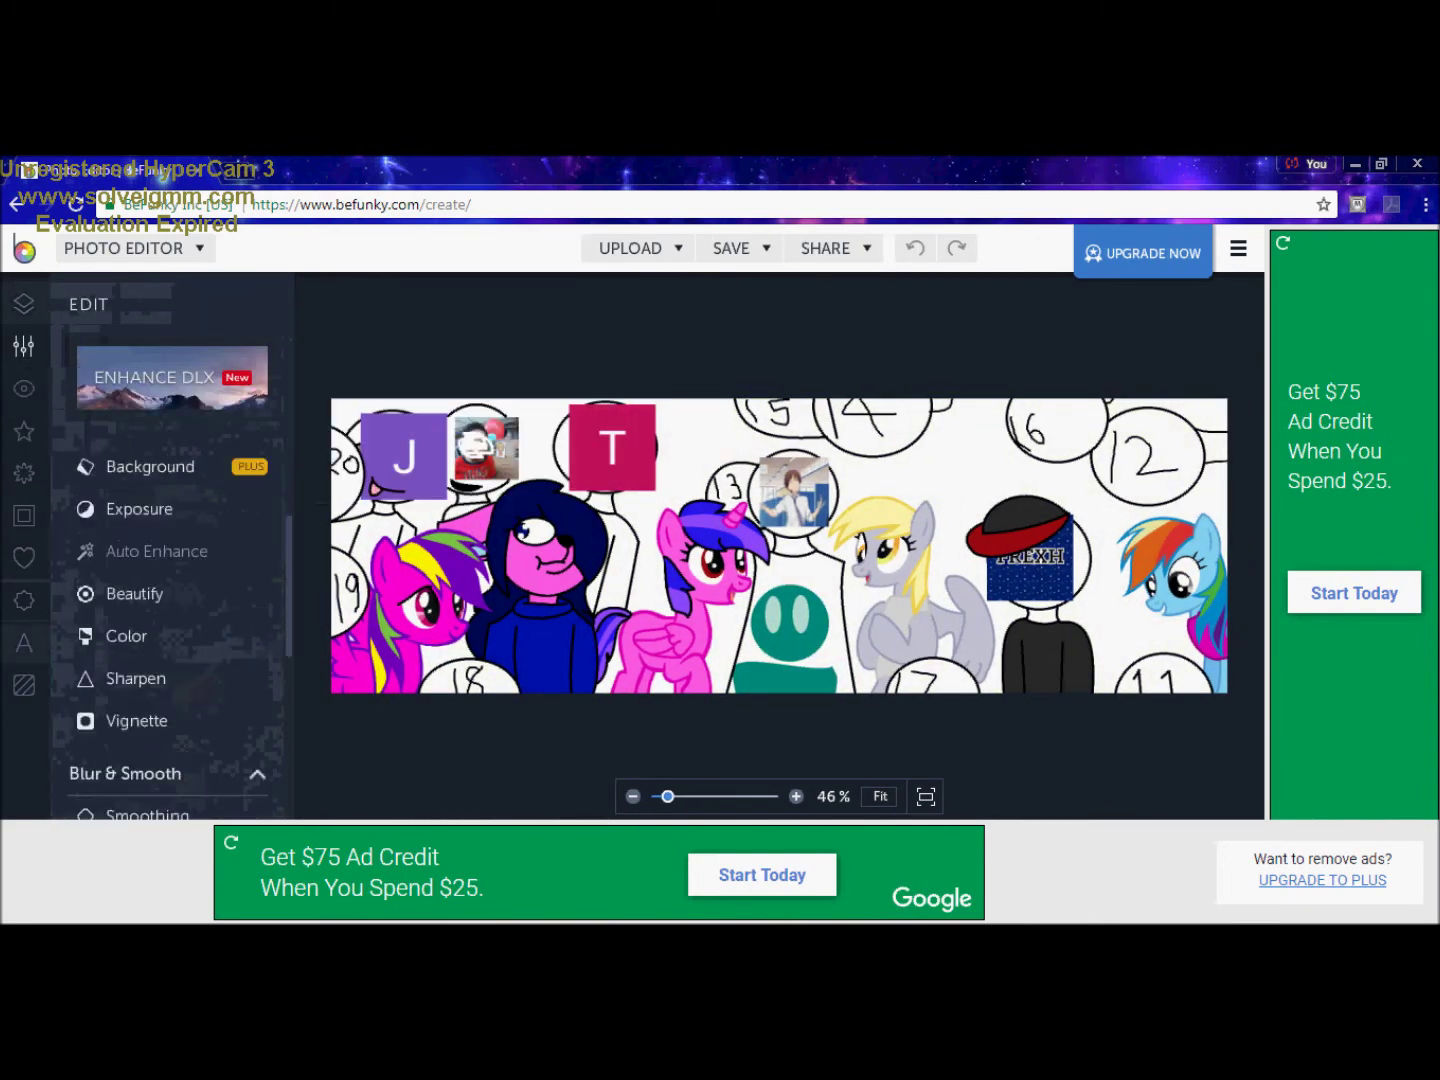
{"action": "left_click", "coordinate": [136, 634]}
{"action": "left_click_drag", "start_coordinate": [202, 553], "coordinate": [298, 553]}
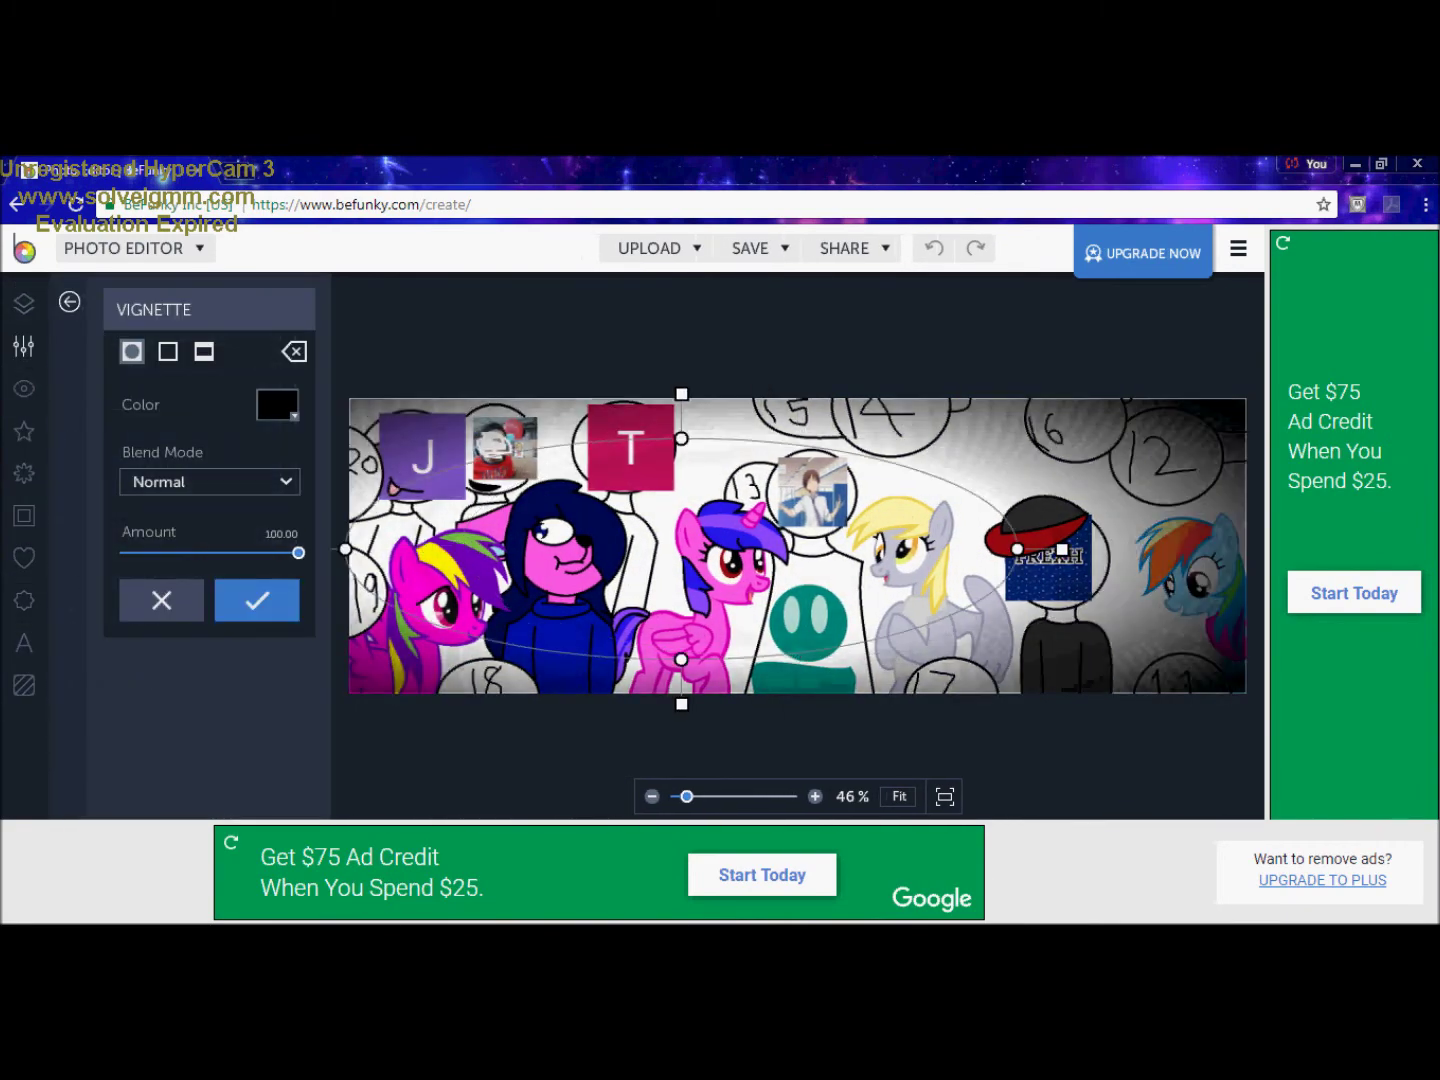
{"action": "left_click_drag", "start_coordinate": [559, 716], "coordinate": [548, 771]}
{"action": "left_click", "coordinate": [277, 404]}
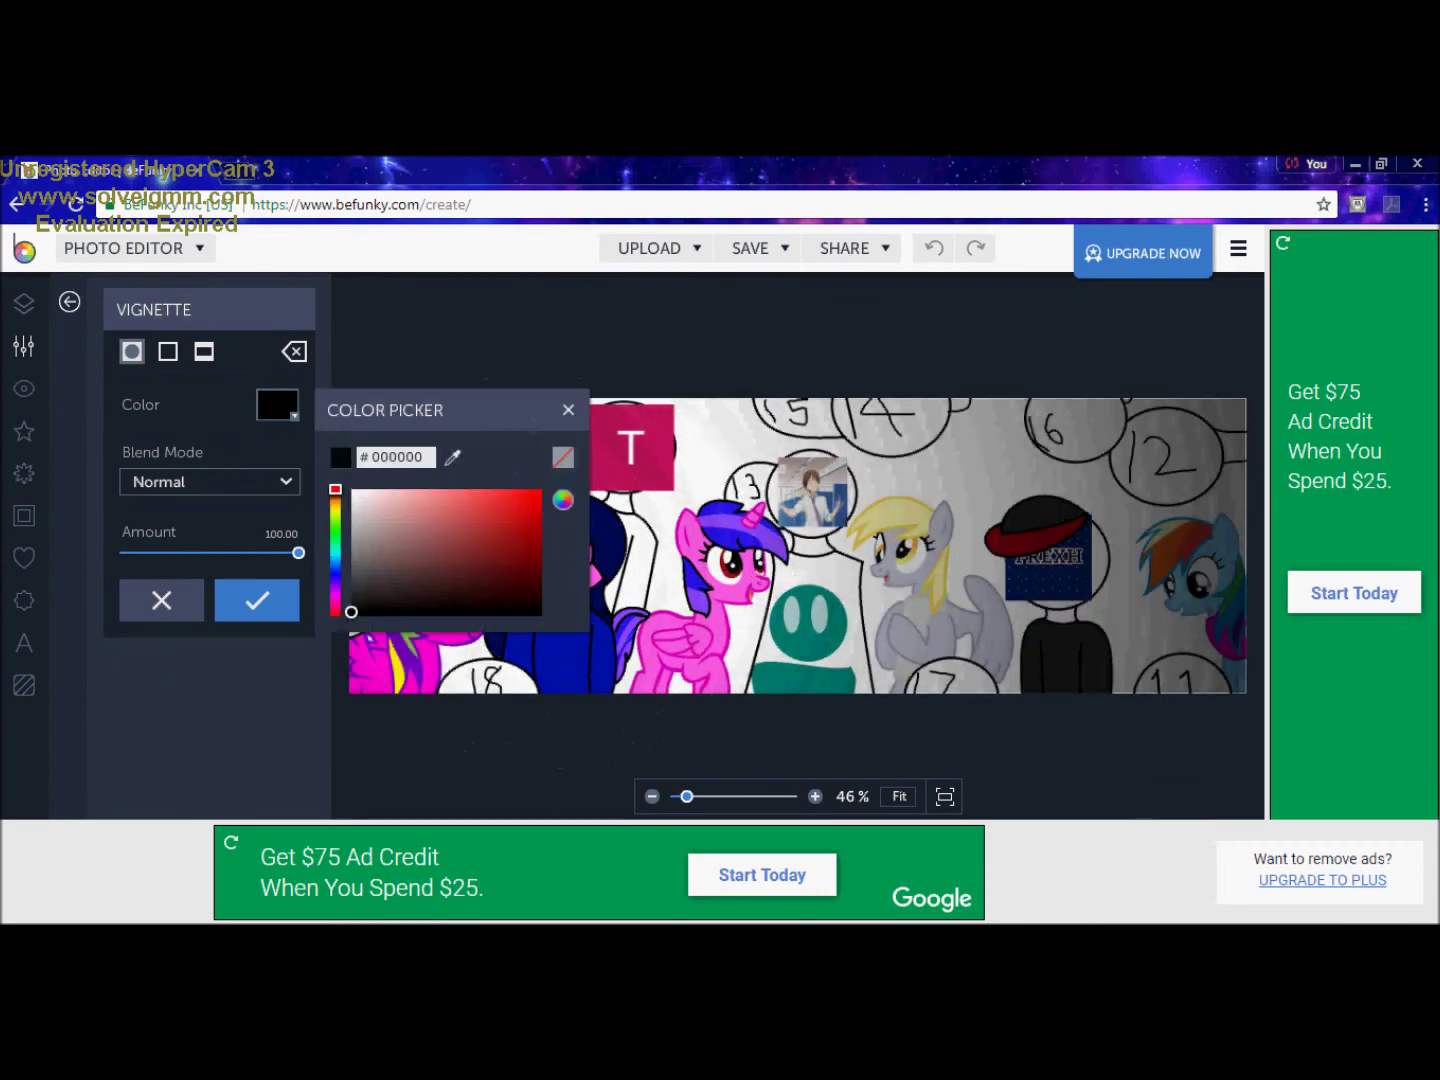
{"action": "left_click", "coordinate": [161, 600]}
{"action": "left_click", "coordinate": [148, 790]}
{"action": "left_click", "coordinate": [157, 611]}
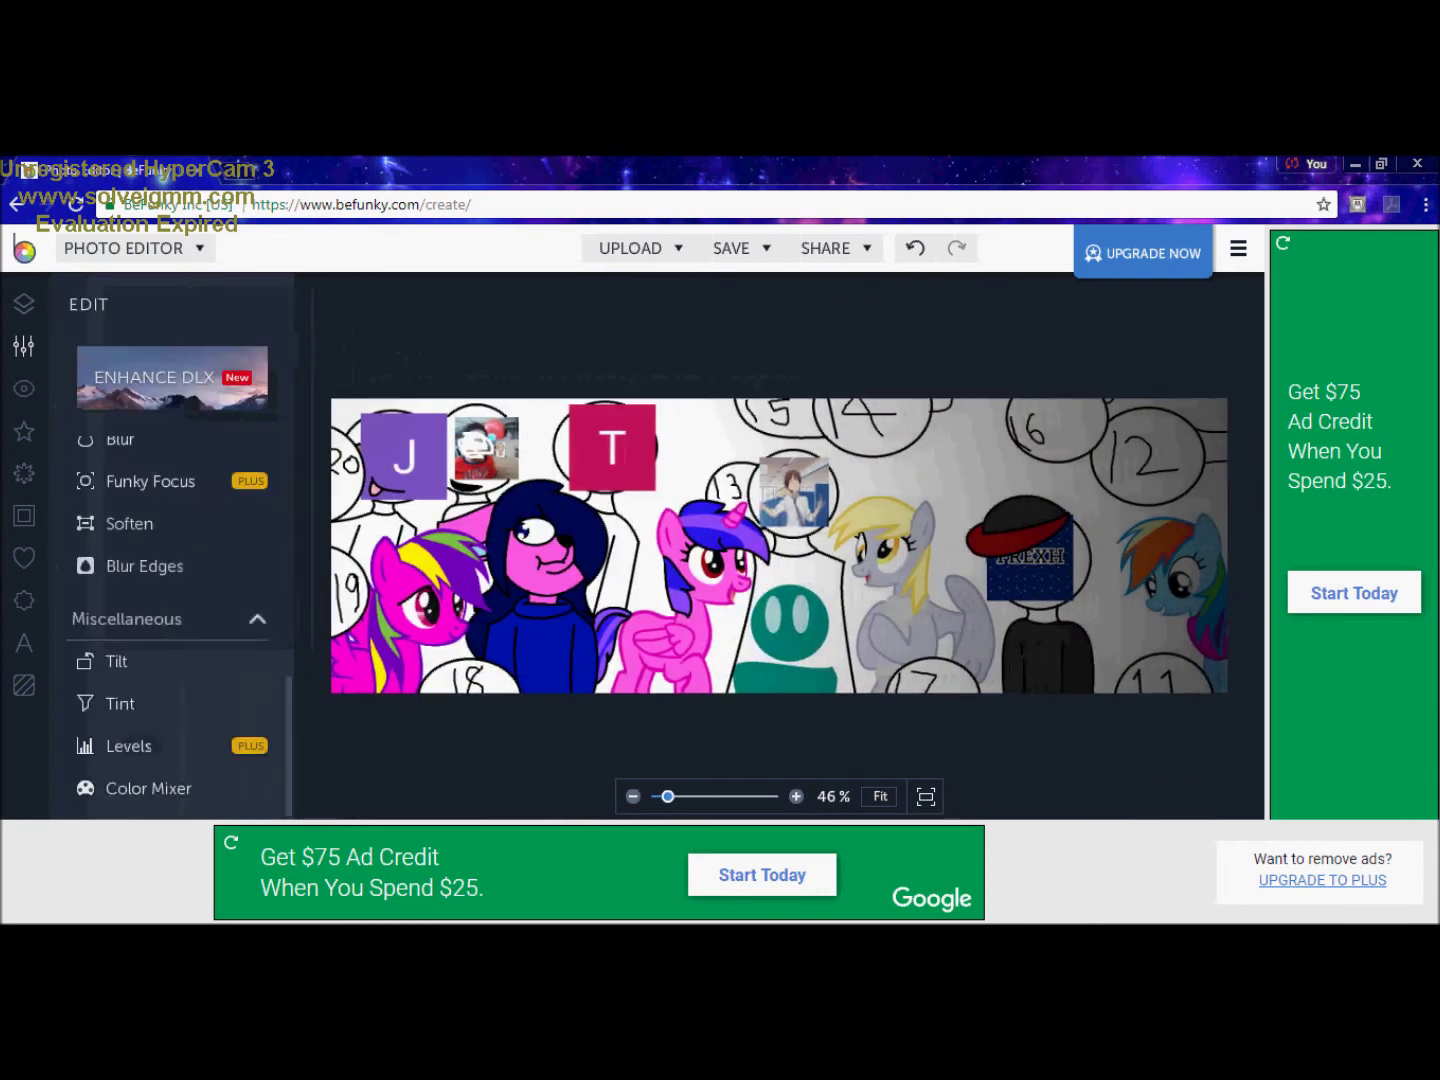
{"action": "scroll", "coordinate": [170, 600], "scroll_direction": "up", "scroll_amount": 3}
{"action": "left_click", "coordinate": [126, 555]}
{"action": "left_click", "coordinate": [157, 572]}
{"action": "scroll", "coordinate": [170, 600], "scroll_direction": "down", "scroll_amount": 1}
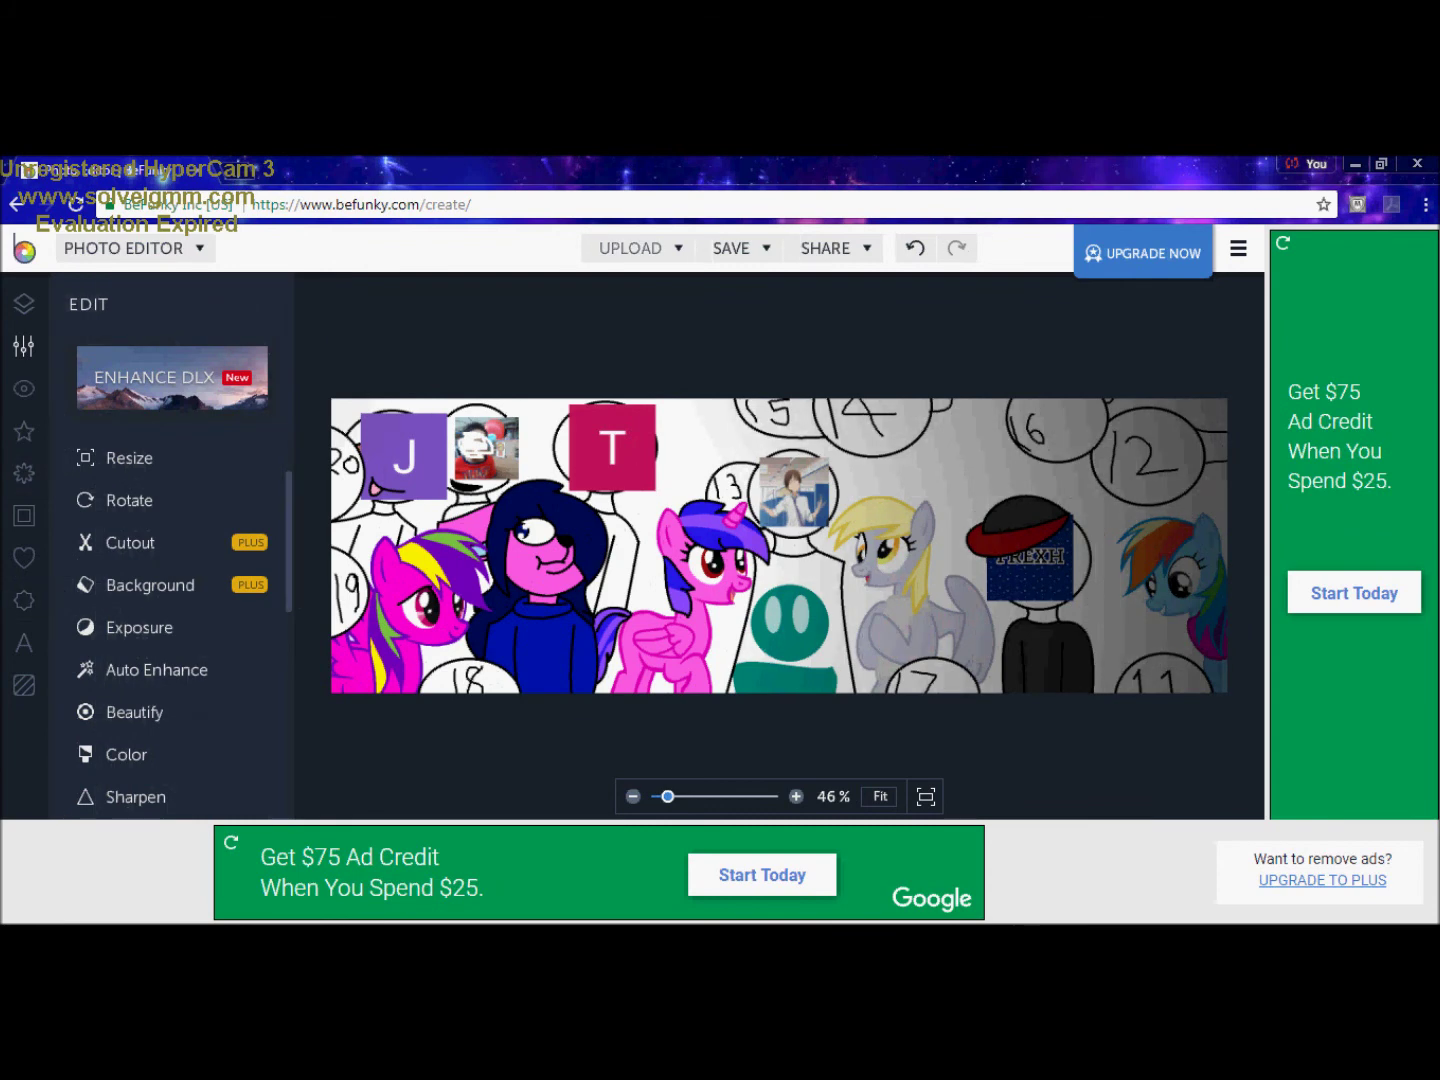
- Add a text caption reading "THX 4 20 SUBS!" along the lower edge of the picture
{"action": "left_click", "coordinate": [24, 642]}
{"action": "left_click", "coordinate": [167, 353]}
{"action": "left_click_drag", "start_coordinate": [784, 551], "coordinate": [795, 675]}
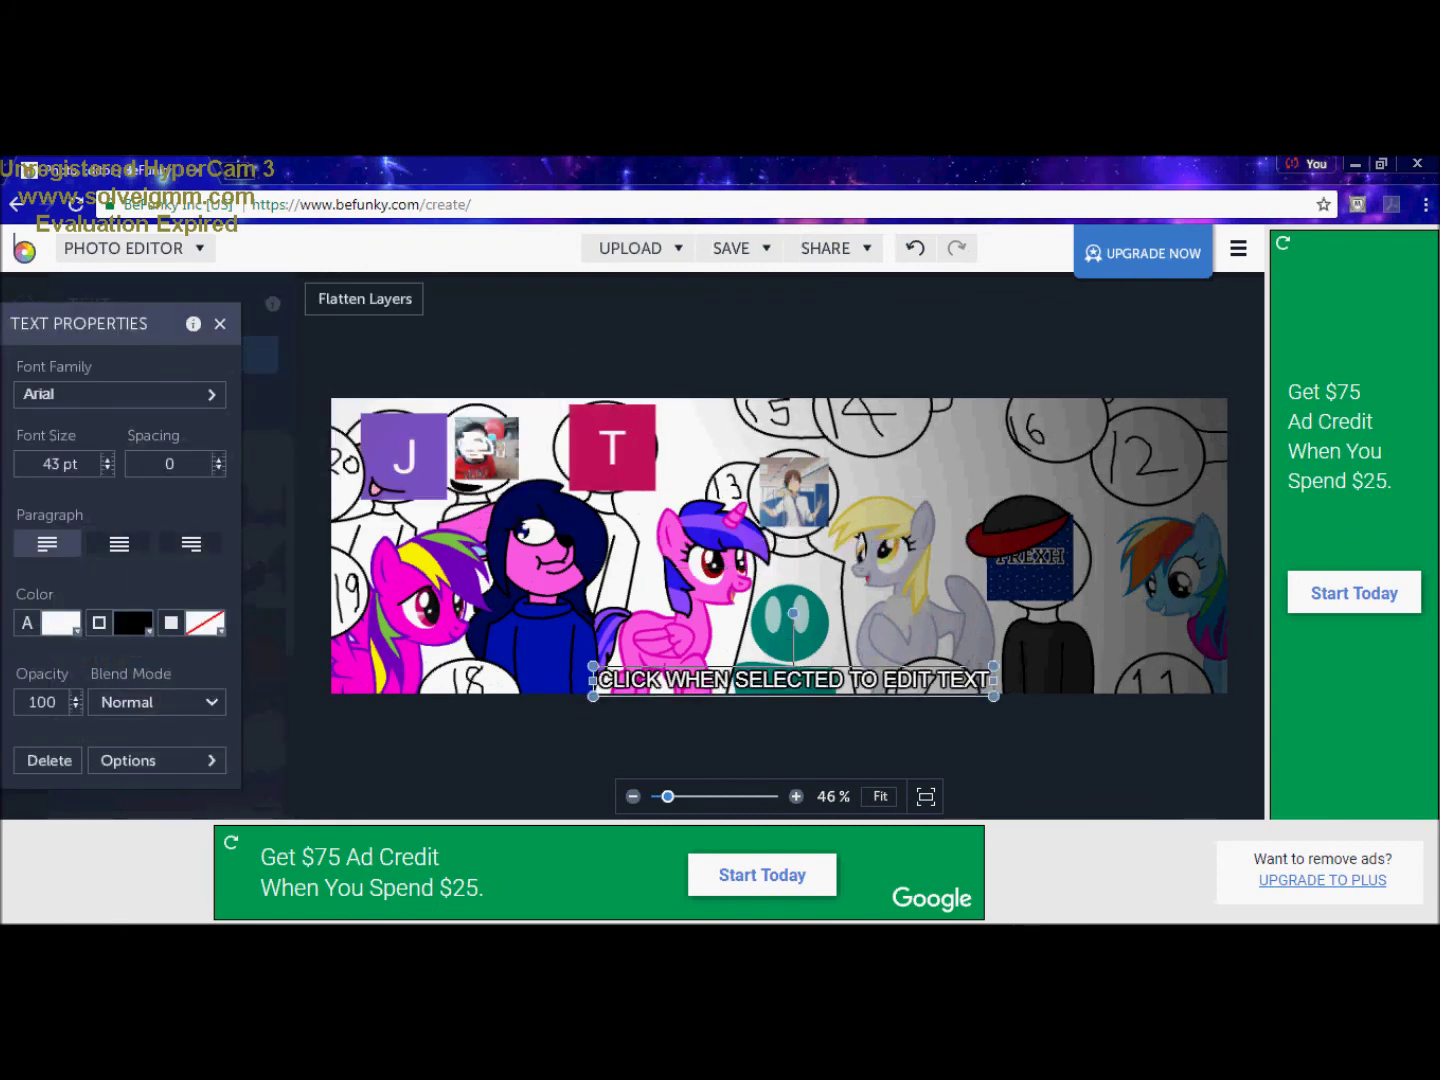
{"action": "left_click", "coordinate": [795, 675]}
{"action": "type", "text": "THX 4 20 SUBS!"}
{"action": "key", "text": "Escape"}
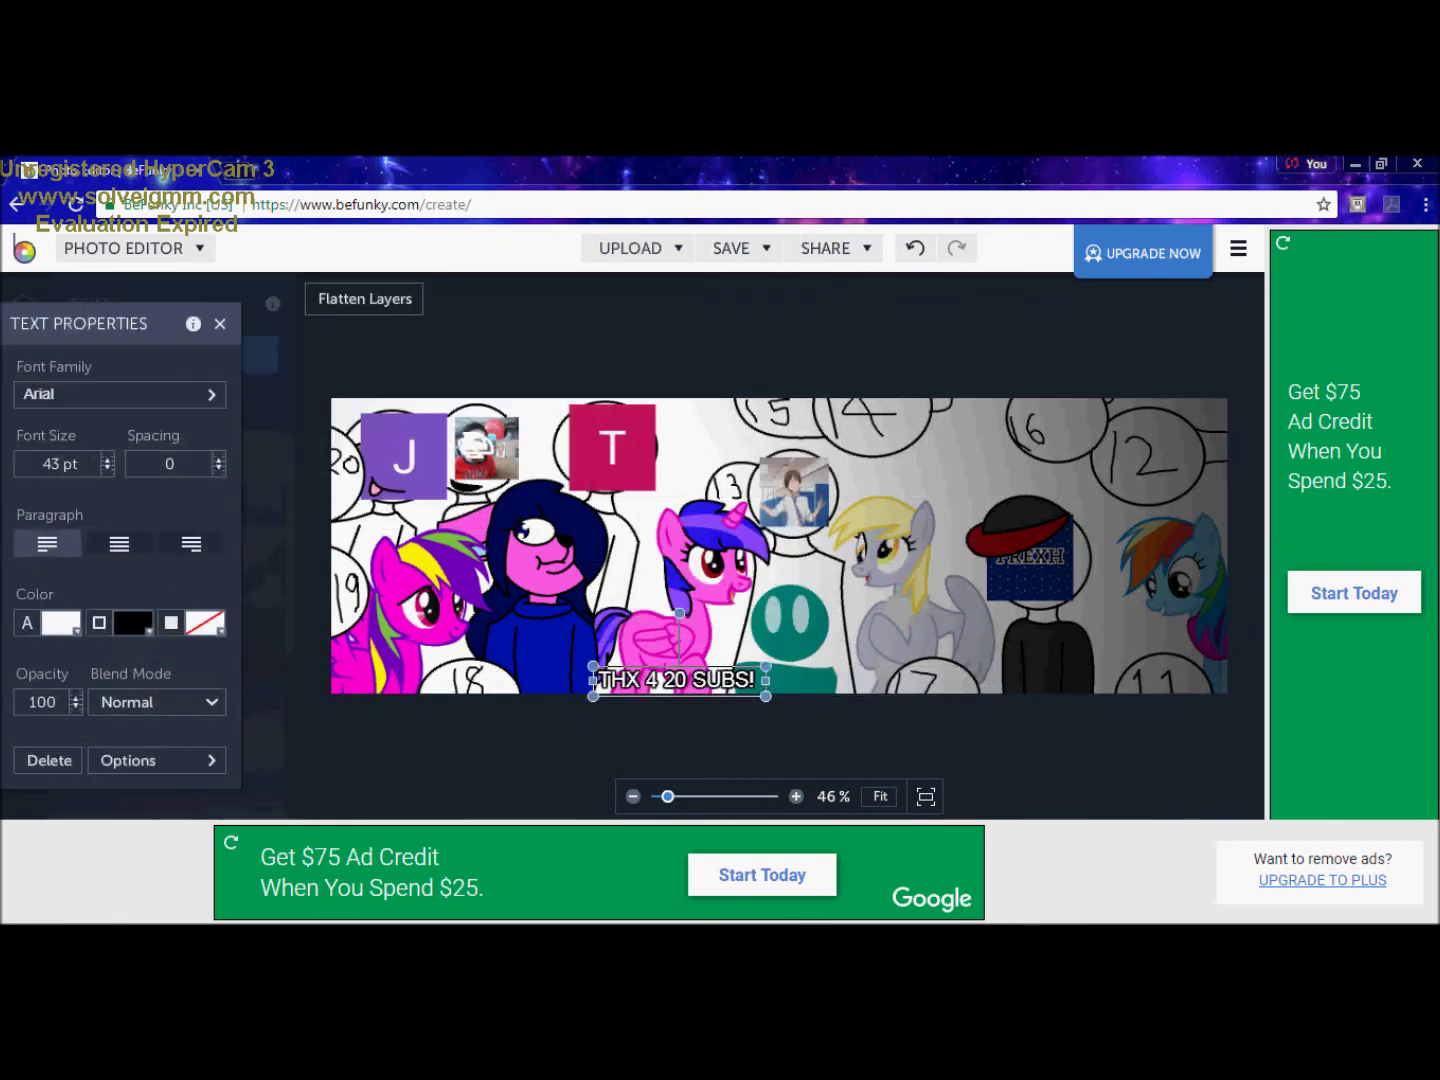
- Move the caption to the picture's lower-left corner and give it a dark grey background
{"action": "left_click_drag", "start_coordinate": [680, 678], "coordinate": [416, 676]}
{"action": "type", "text": "100"}
{"action": "left_click", "coordinate": [205, 622]}
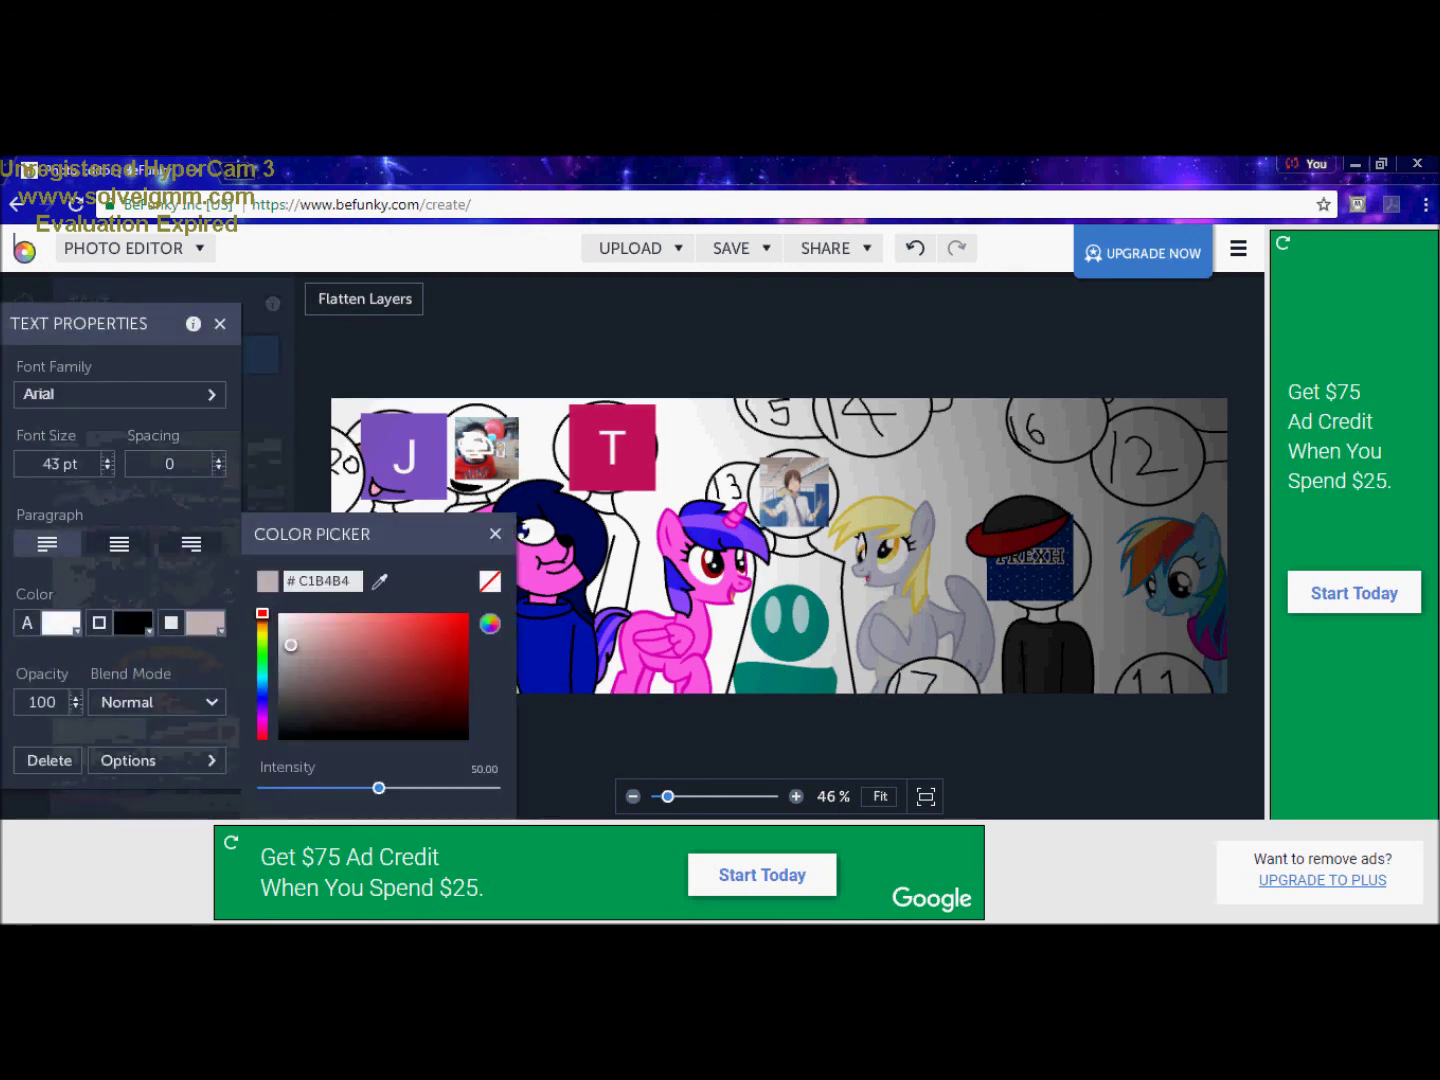
- Try different blend modes on the caption, including Darken, and finish editing the text
{"action": "left_click", "coordinate": [157, 702]}
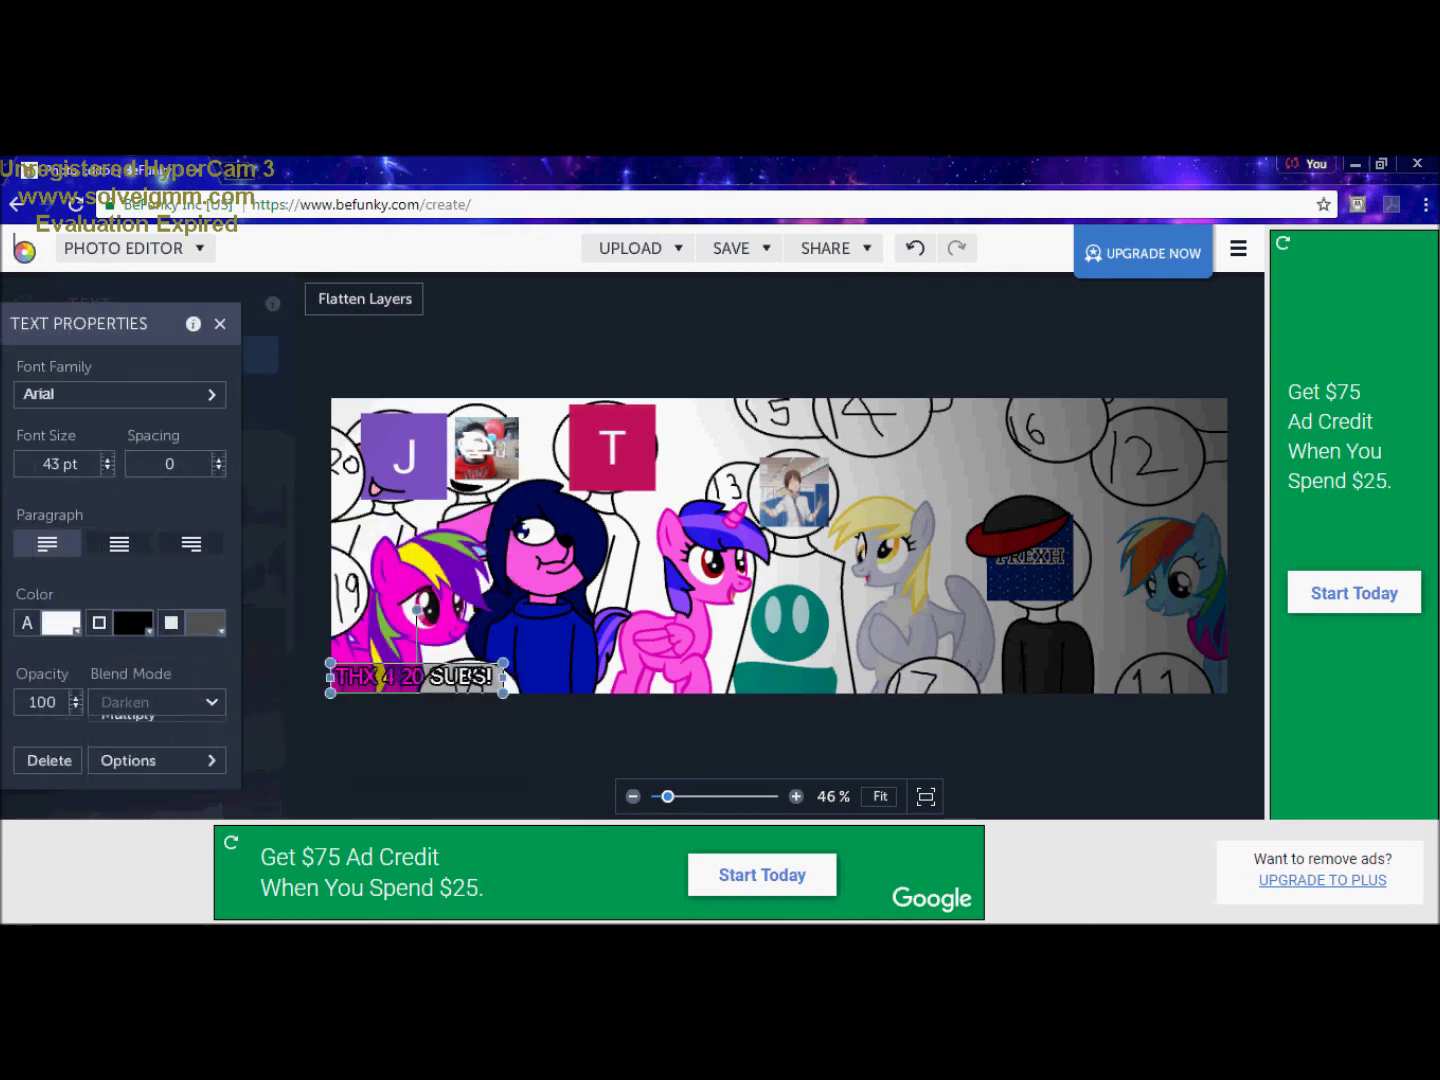
{"action": "left_click", "coordinate": [157, 702]}
{"action": "left_click", "coordinate": [130, 790]}
{"action": "left_click", "coordinate": [157, 702]}
{"action": "left_click", "coordinate": [116, 752]}
{"action": "key", "text": "Escape"}
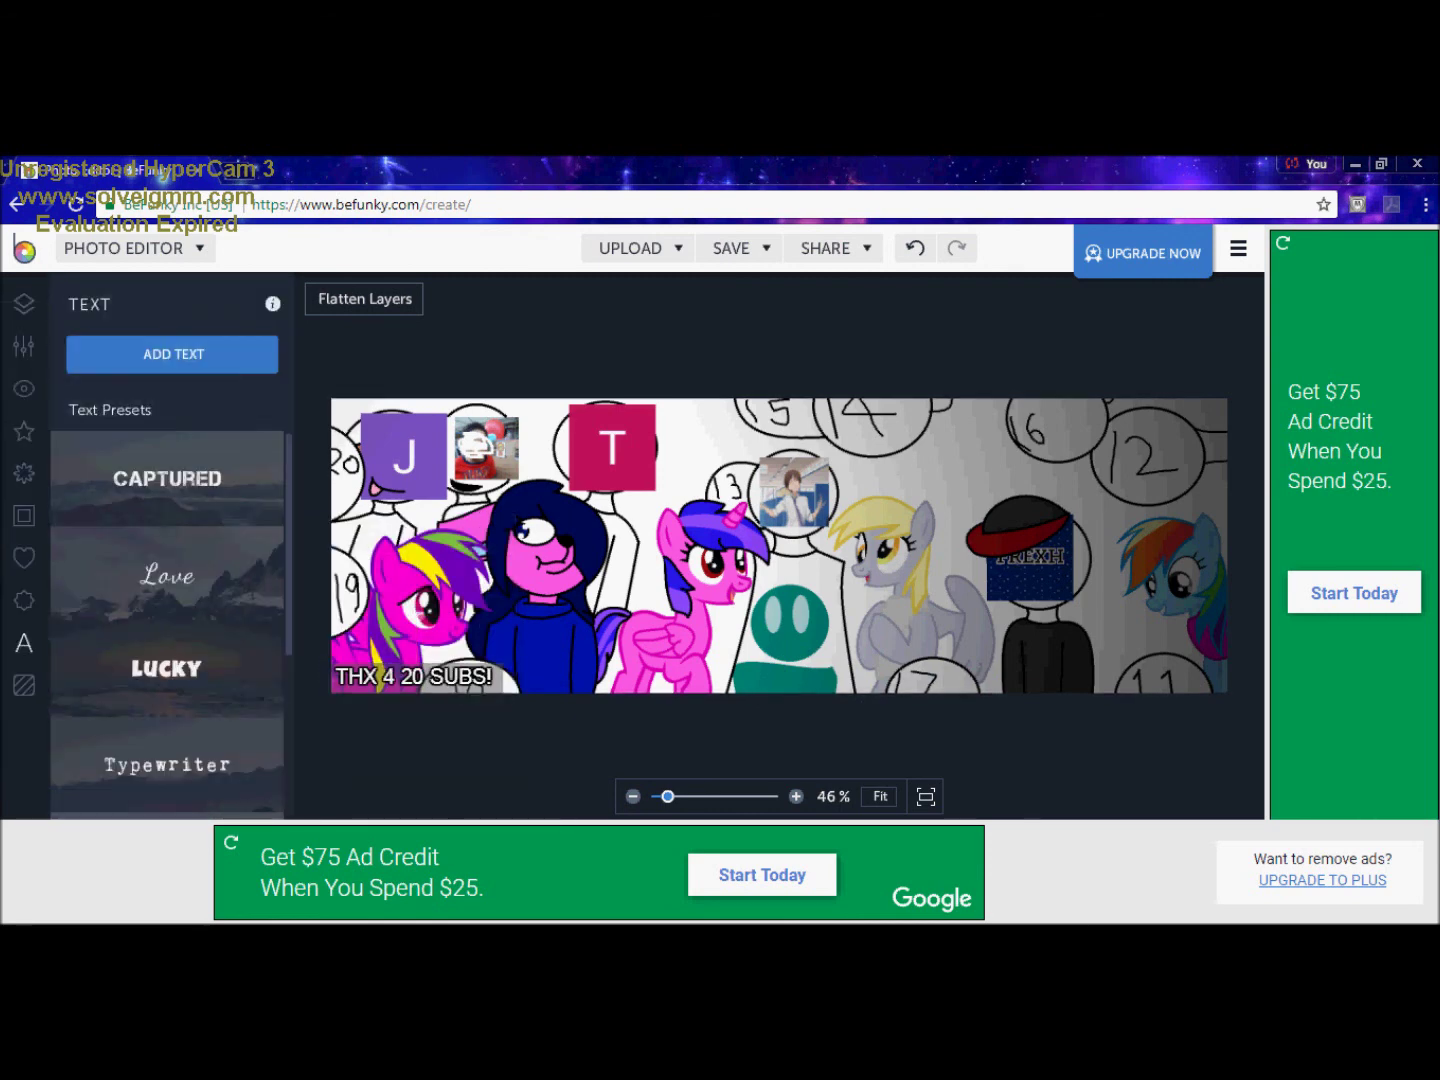